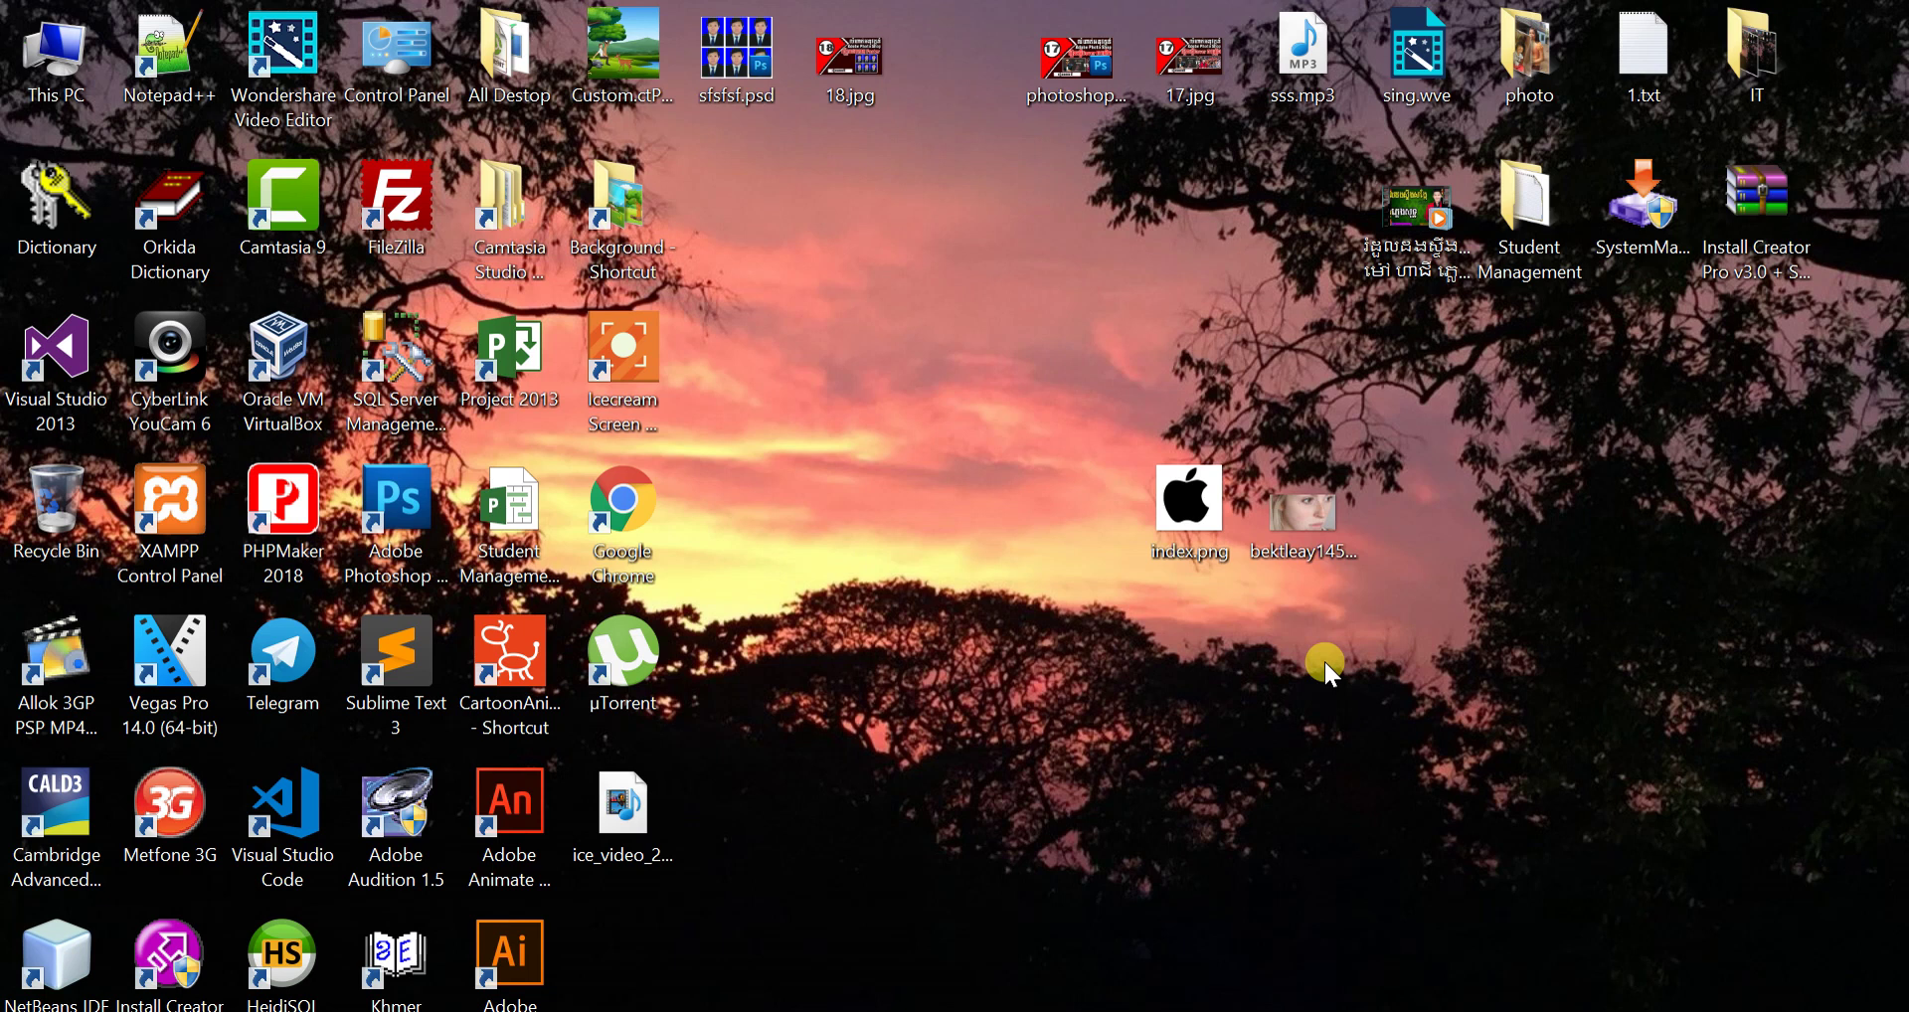
Step: Move index.png toward the desktop centre and launch Adobe Photoshop CS5 from its shortcut
left_click_drag(1183, 497, 969, 557)
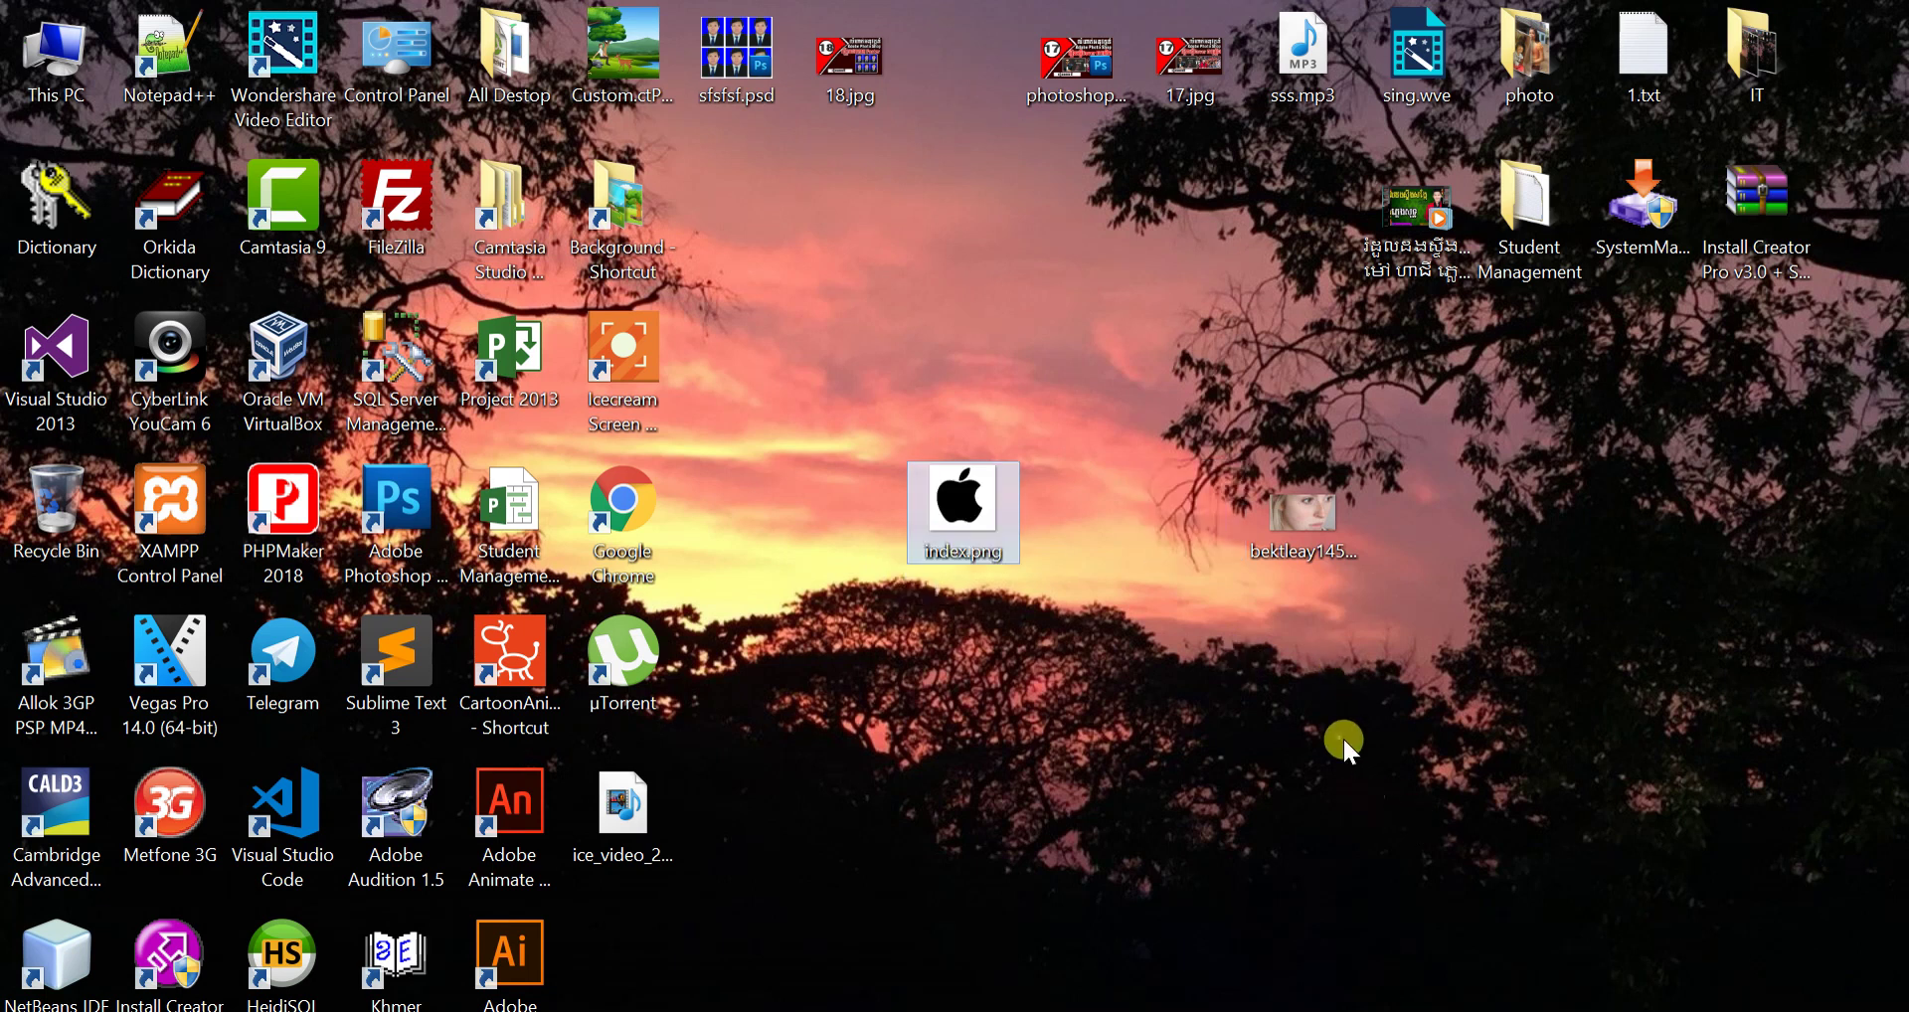
right_click(382, 507)
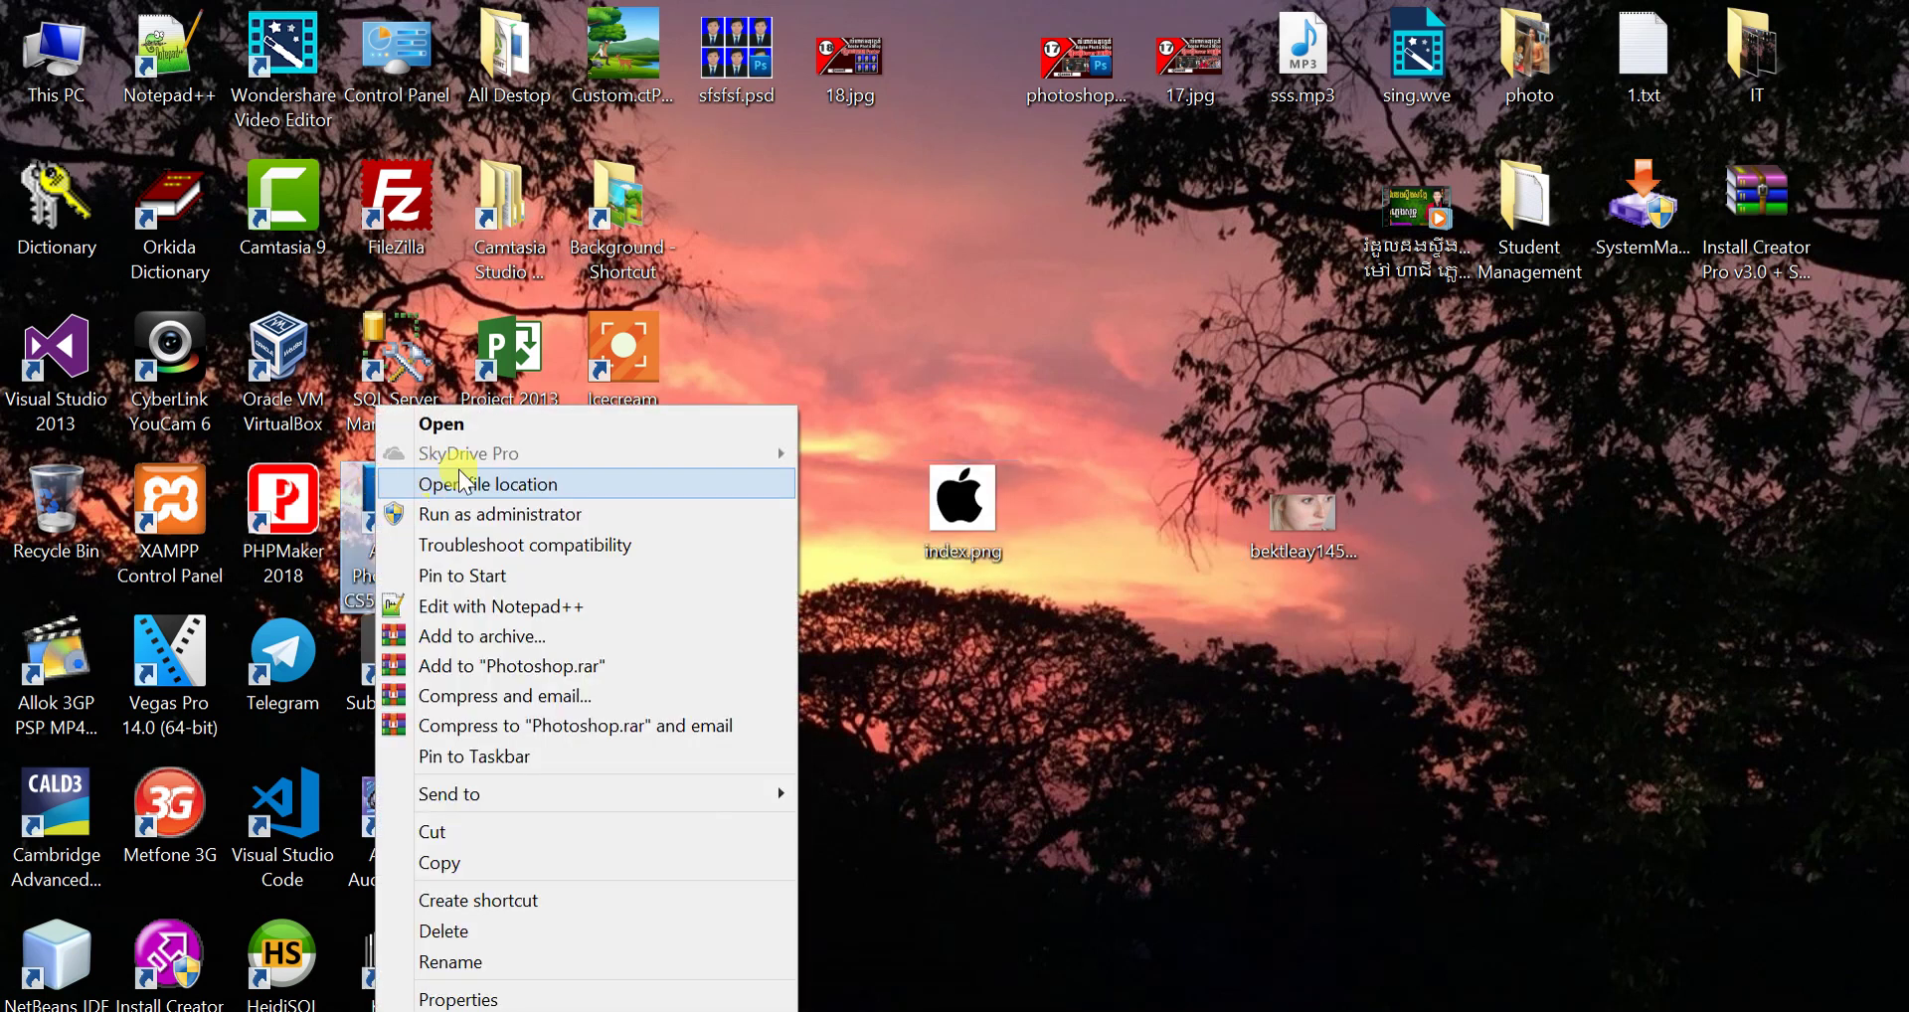
left_click(487, 427)
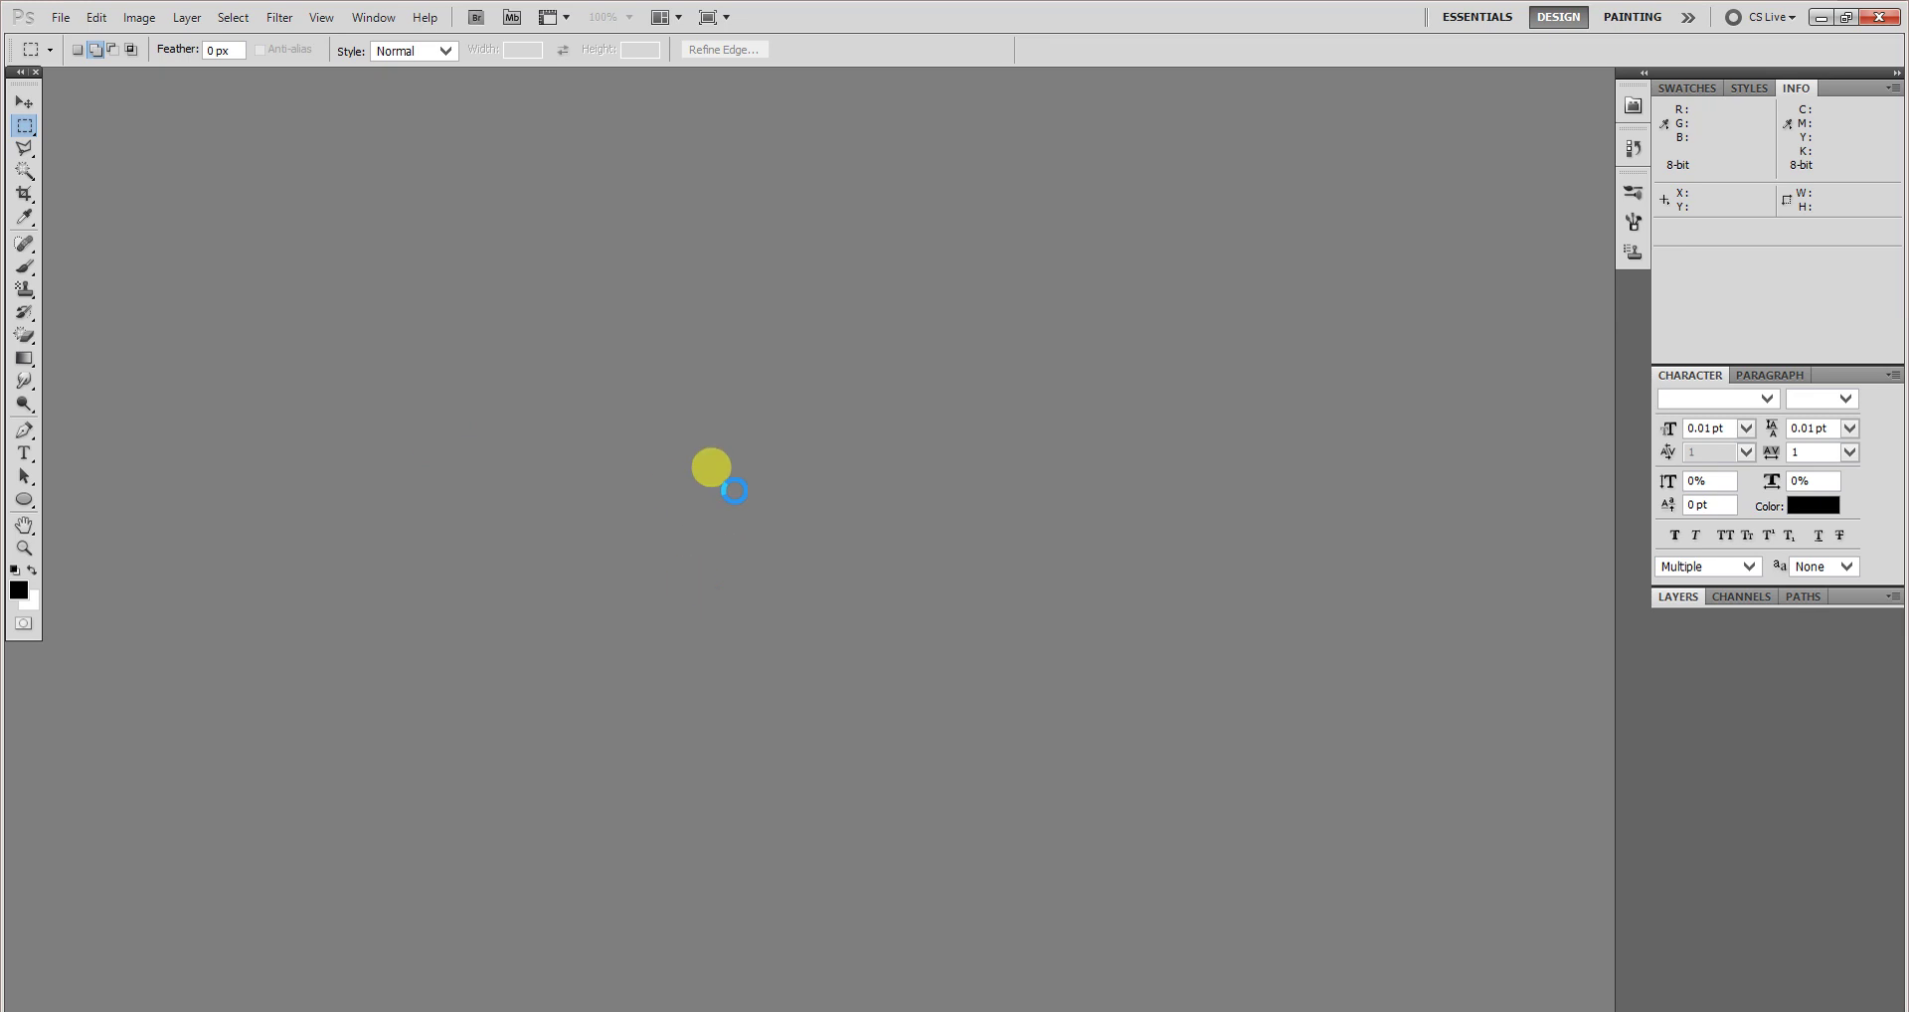
Step: Open index.png, the apple logo image, from the desktop
double_click(736, 491)
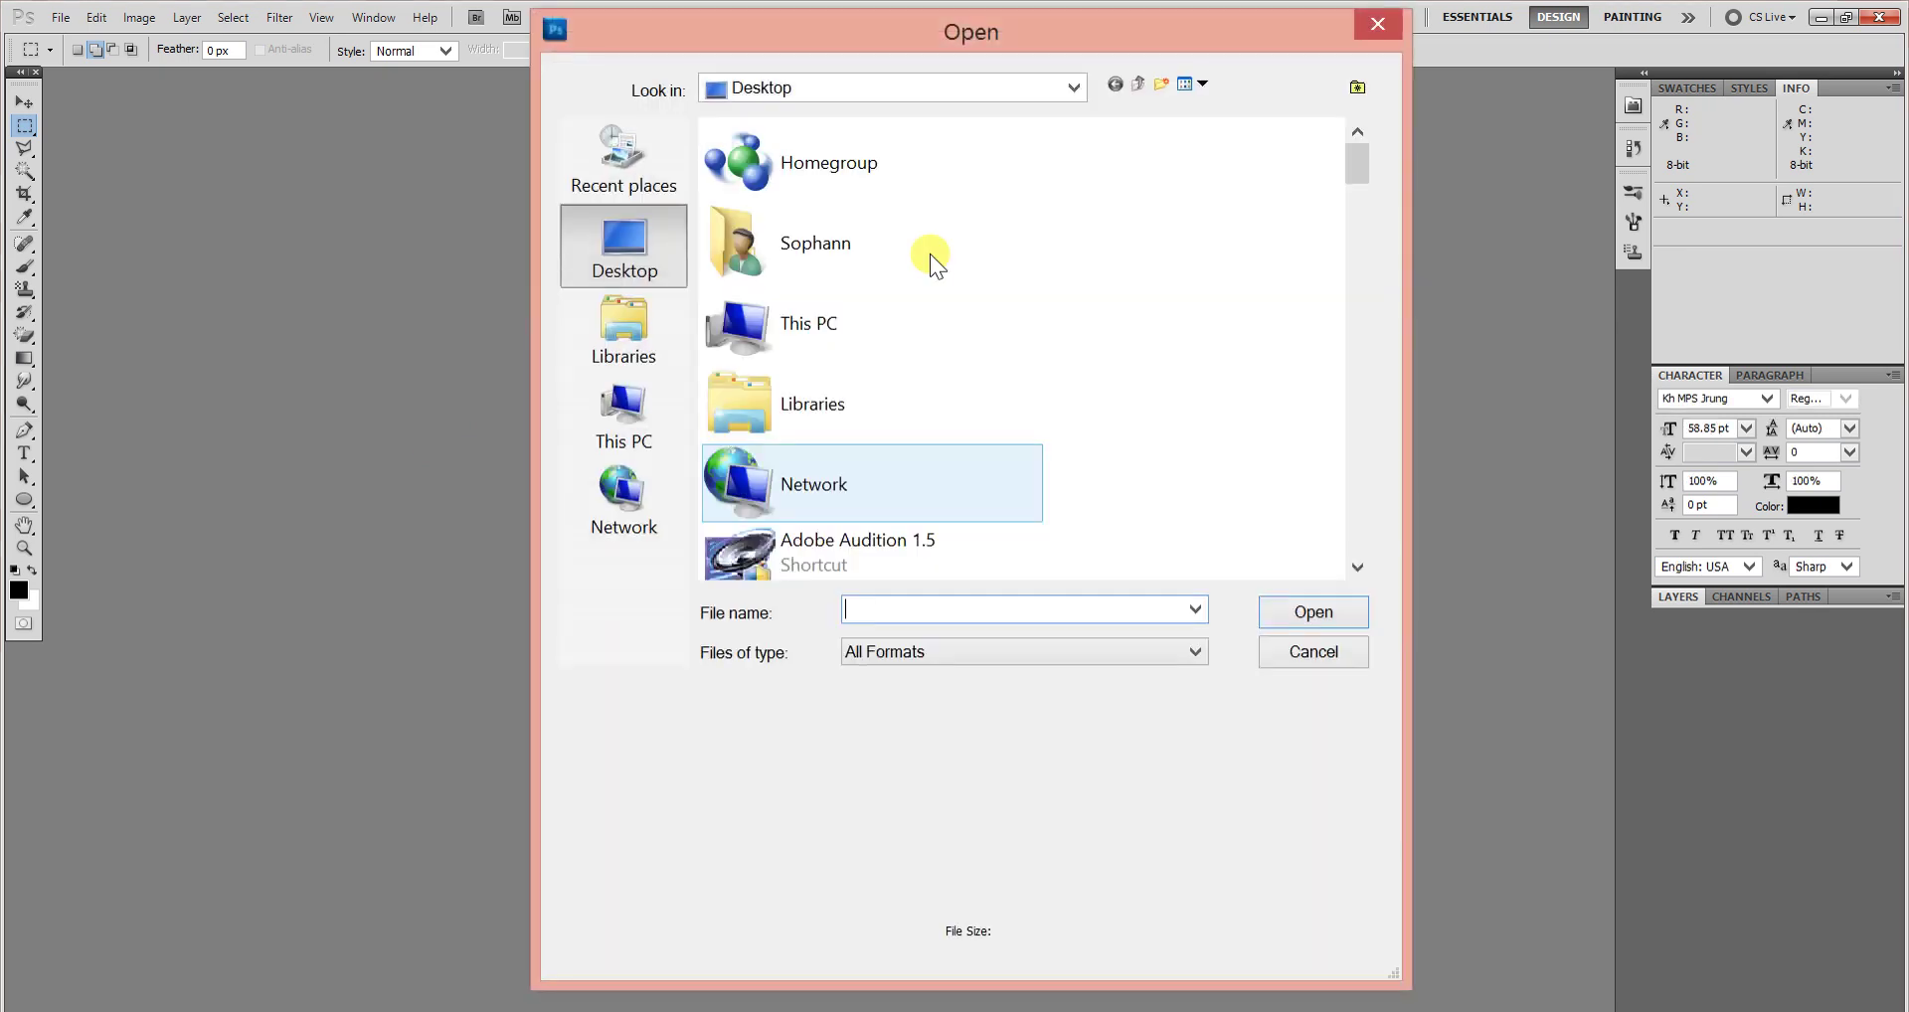
left_click_drag(1358, 167, 1356, 415)
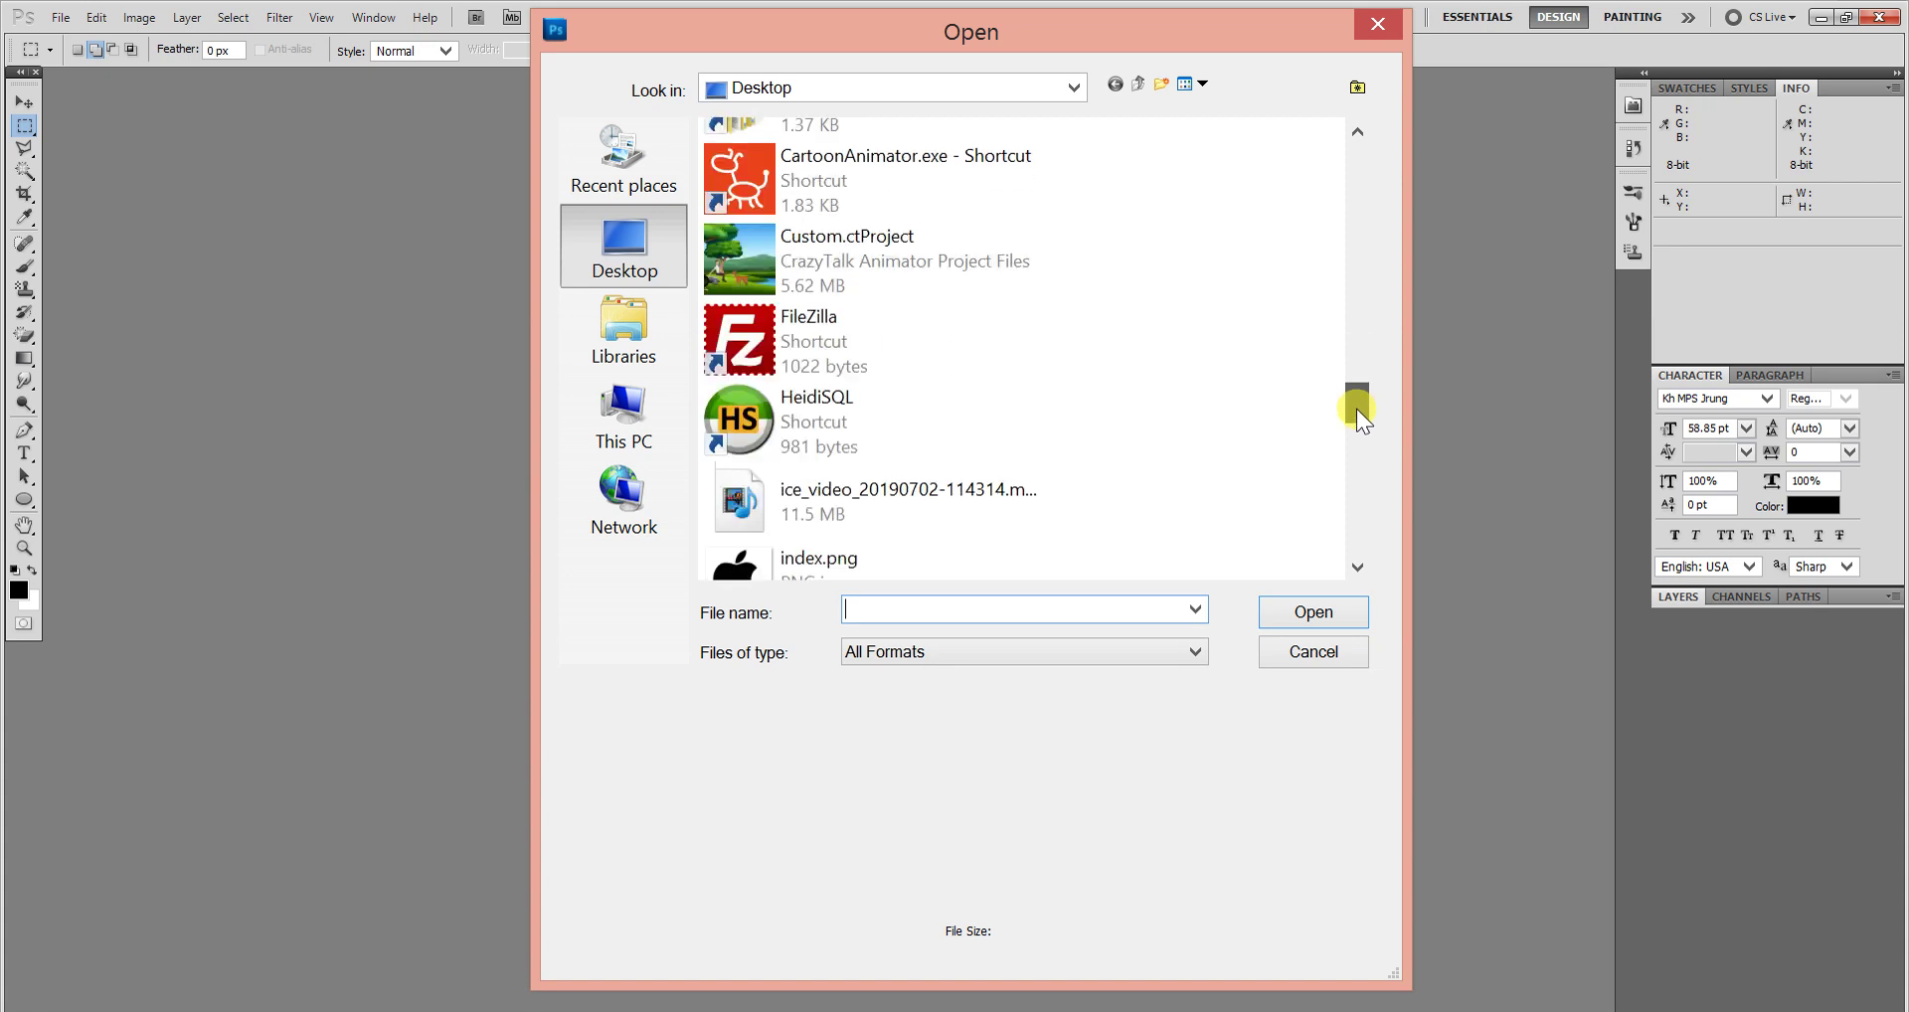
left_click(792, 497)
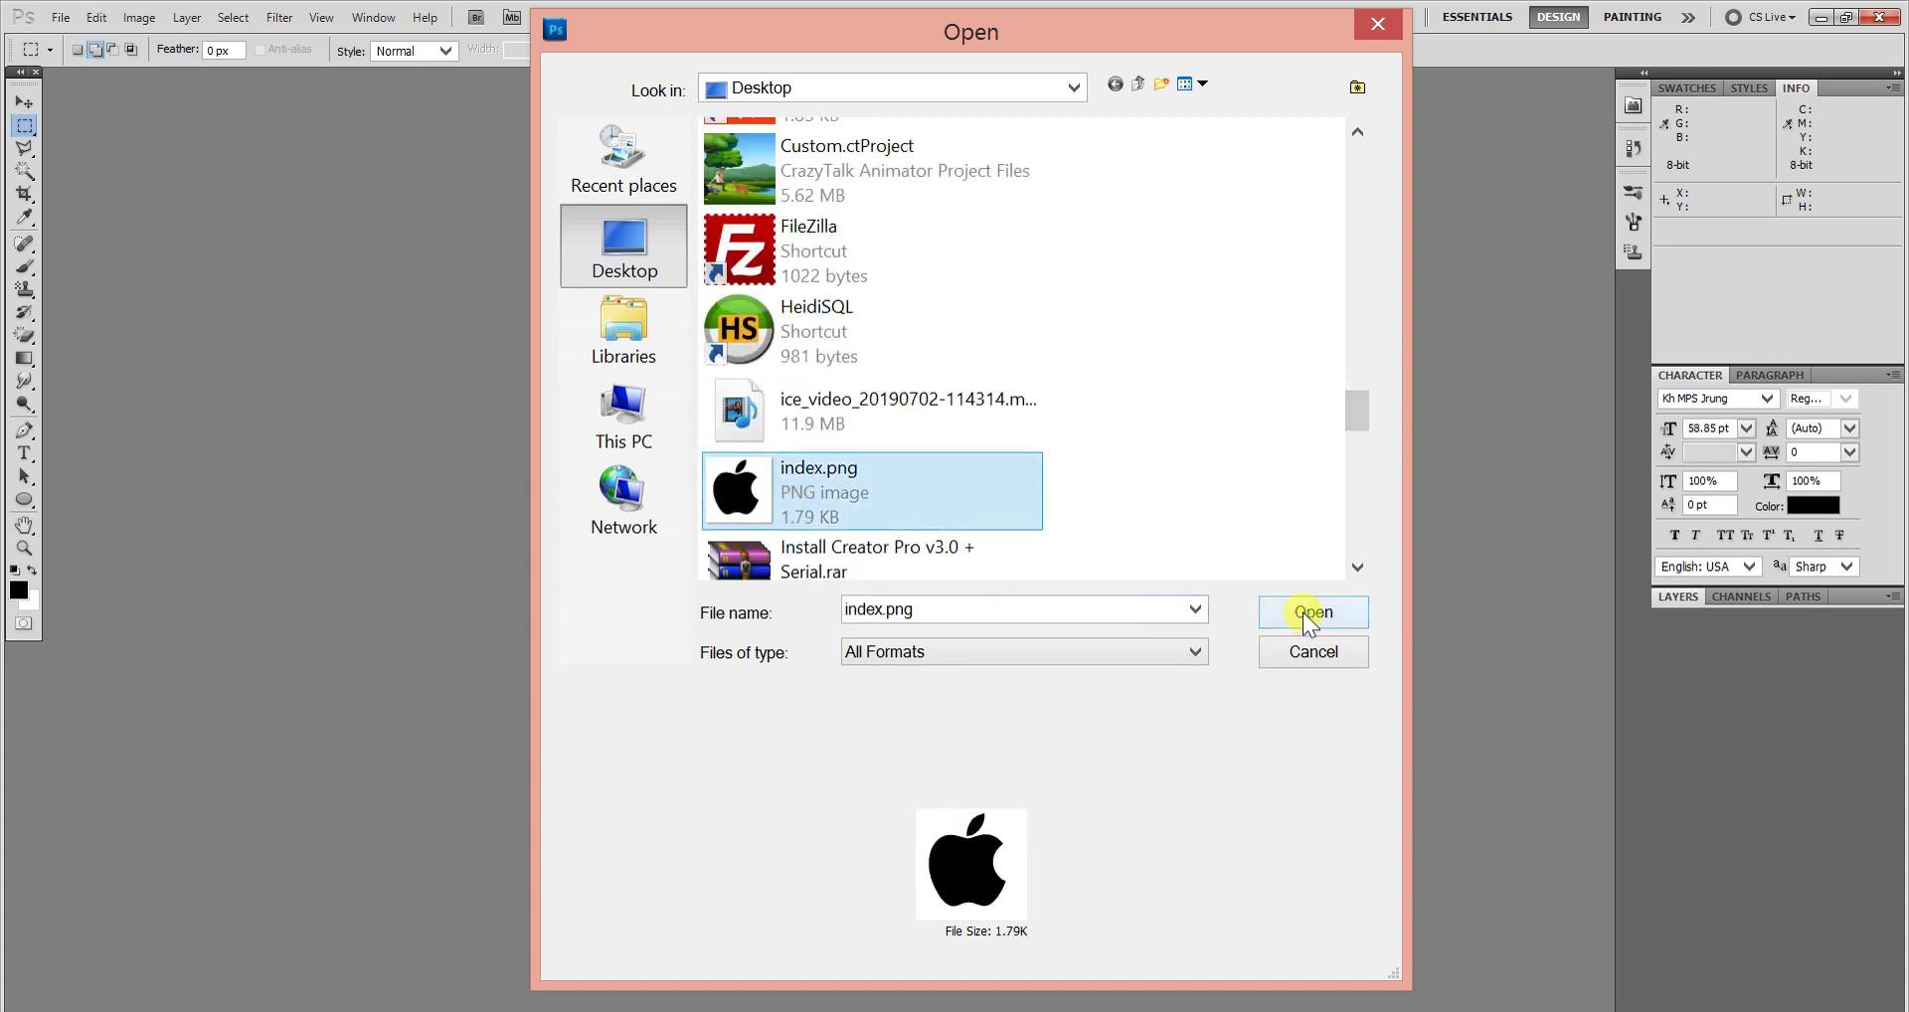
left_click(1310, 611)
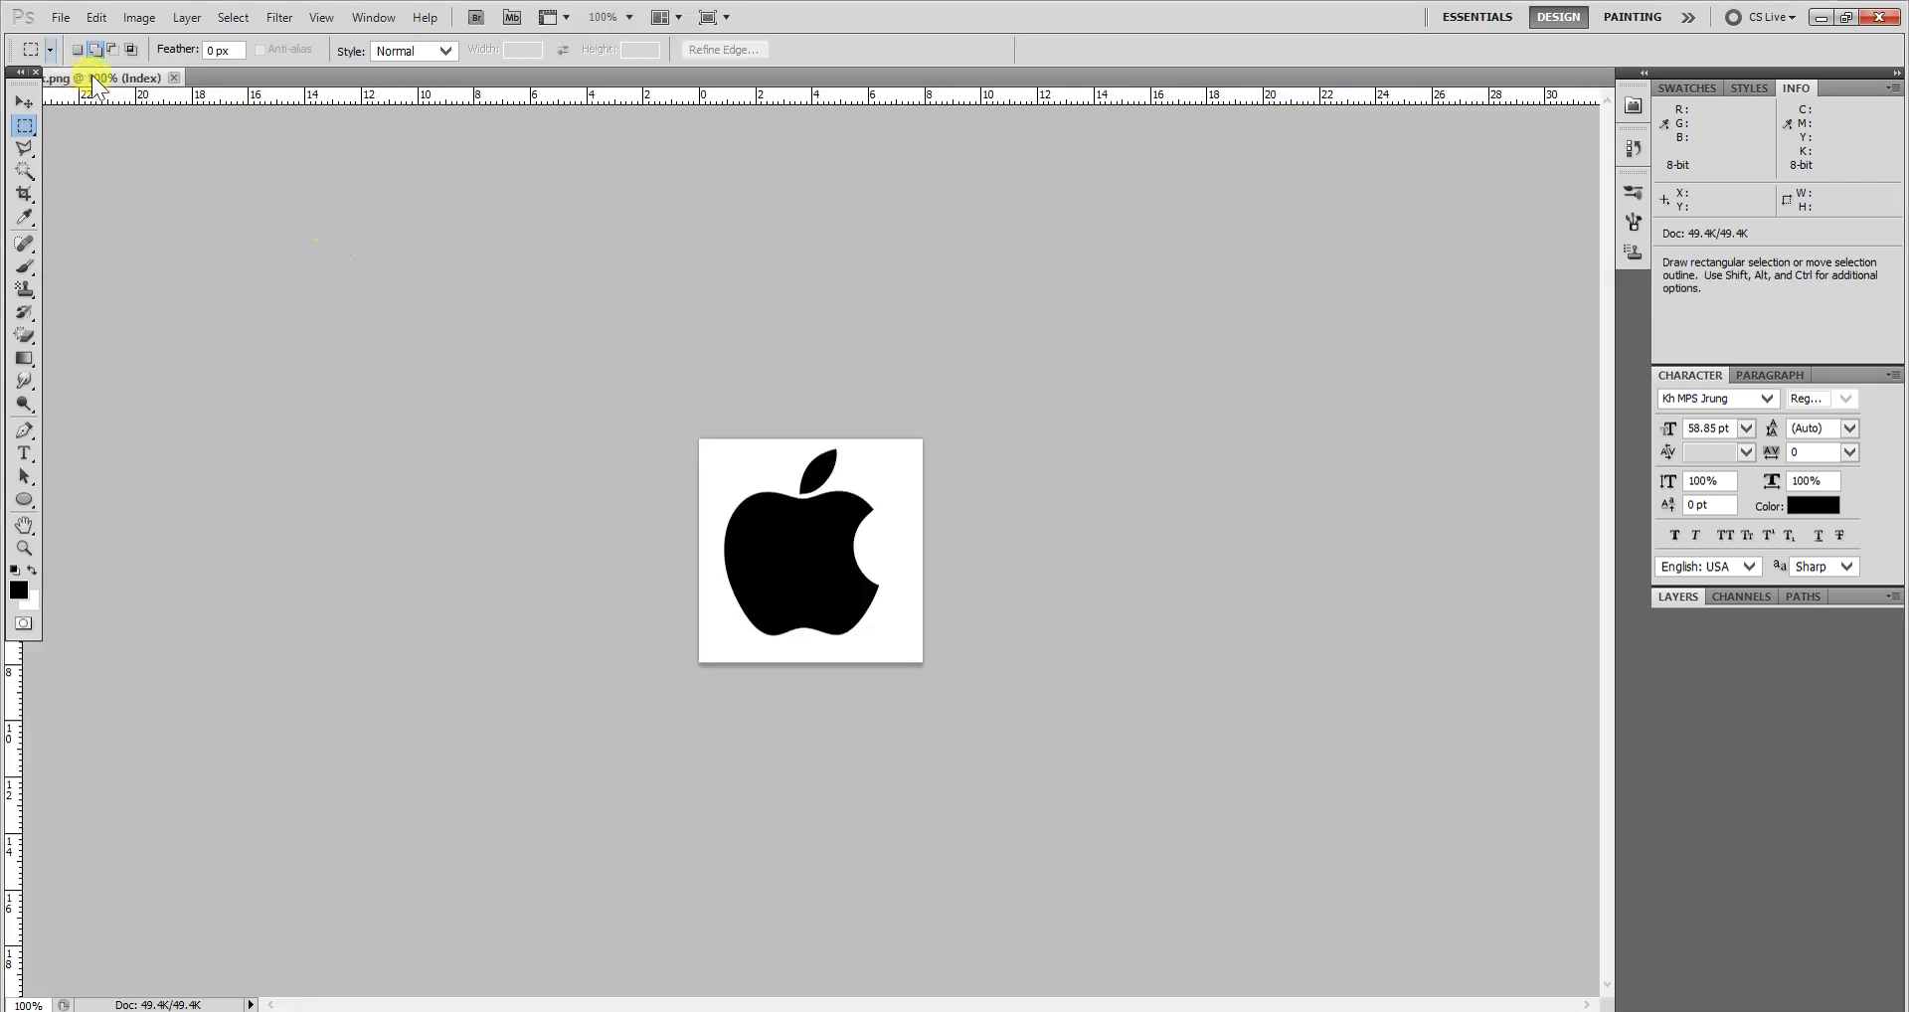
Step: Float the apple image in its own enlarged window at 200% zoom on the left
mouse_move(129, 78)
left_mouse_down()
mouse_move(236, 274)
mouse_move(303, 207)
left_mouse_up()
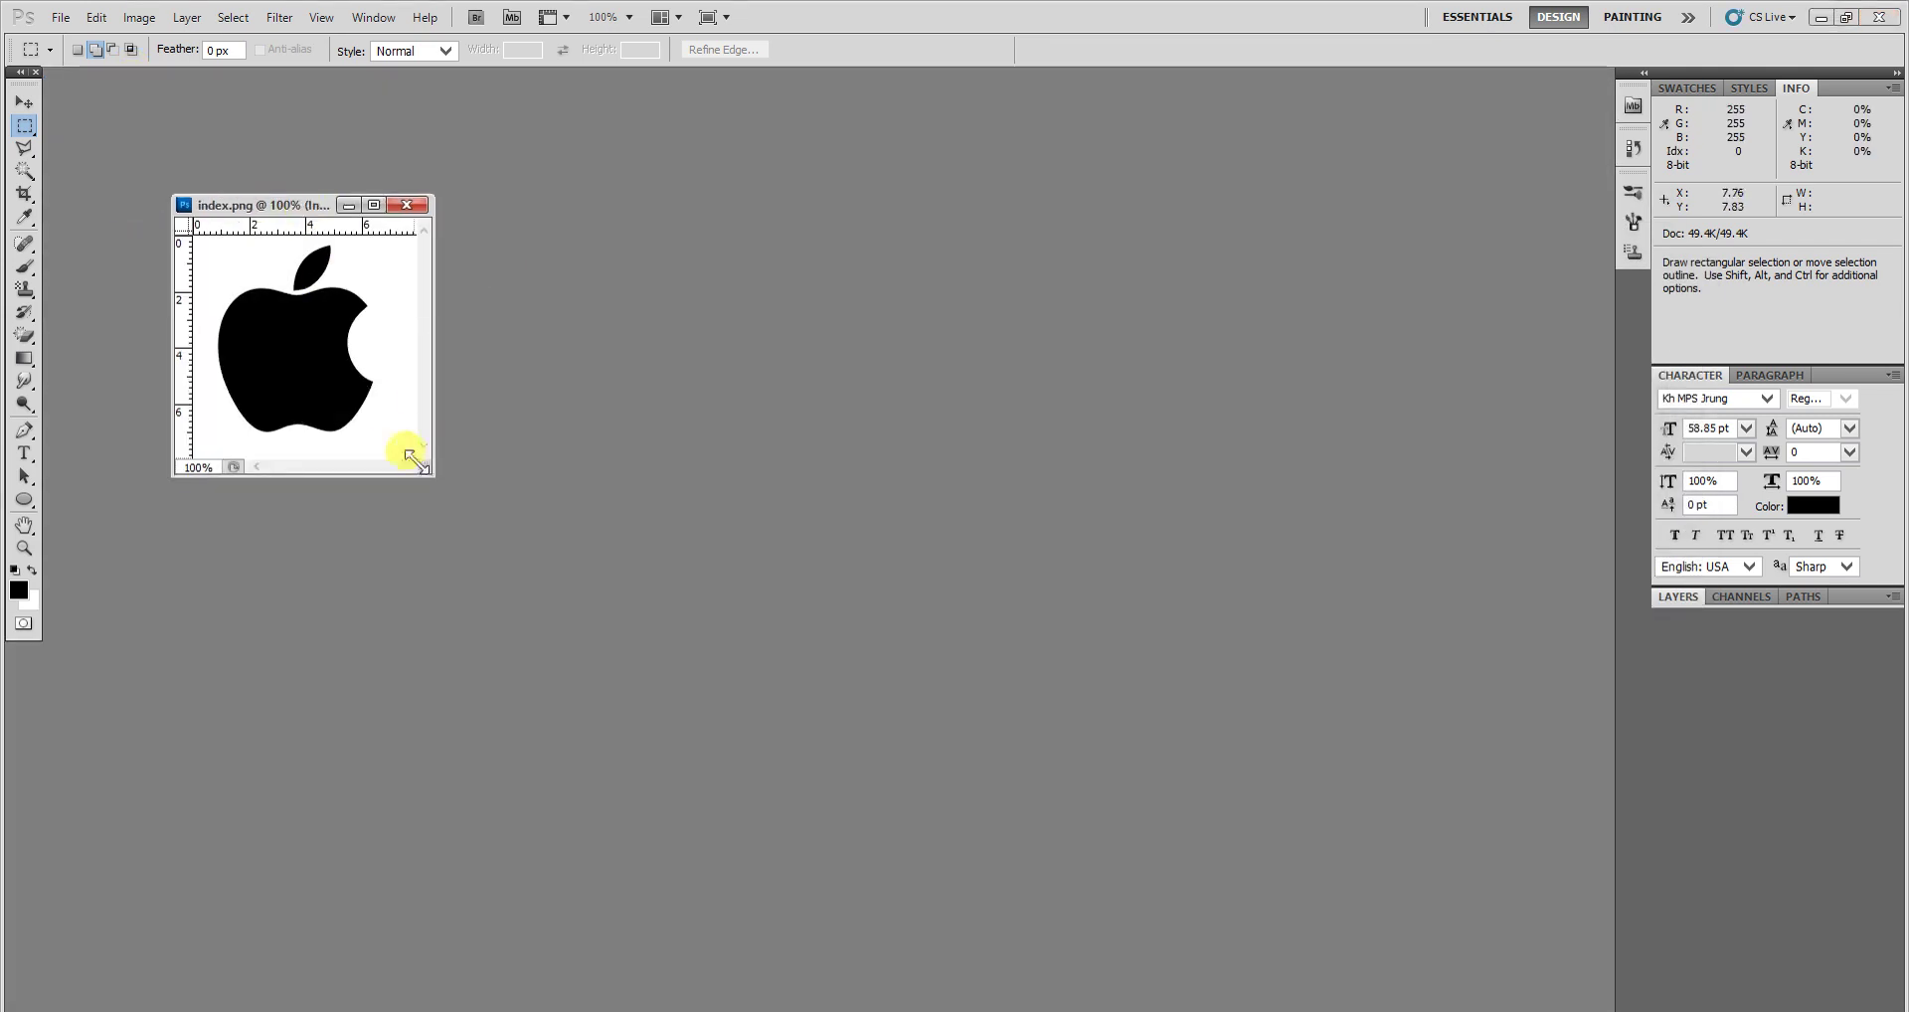
left_click_drag(418, 464, 509, 649)
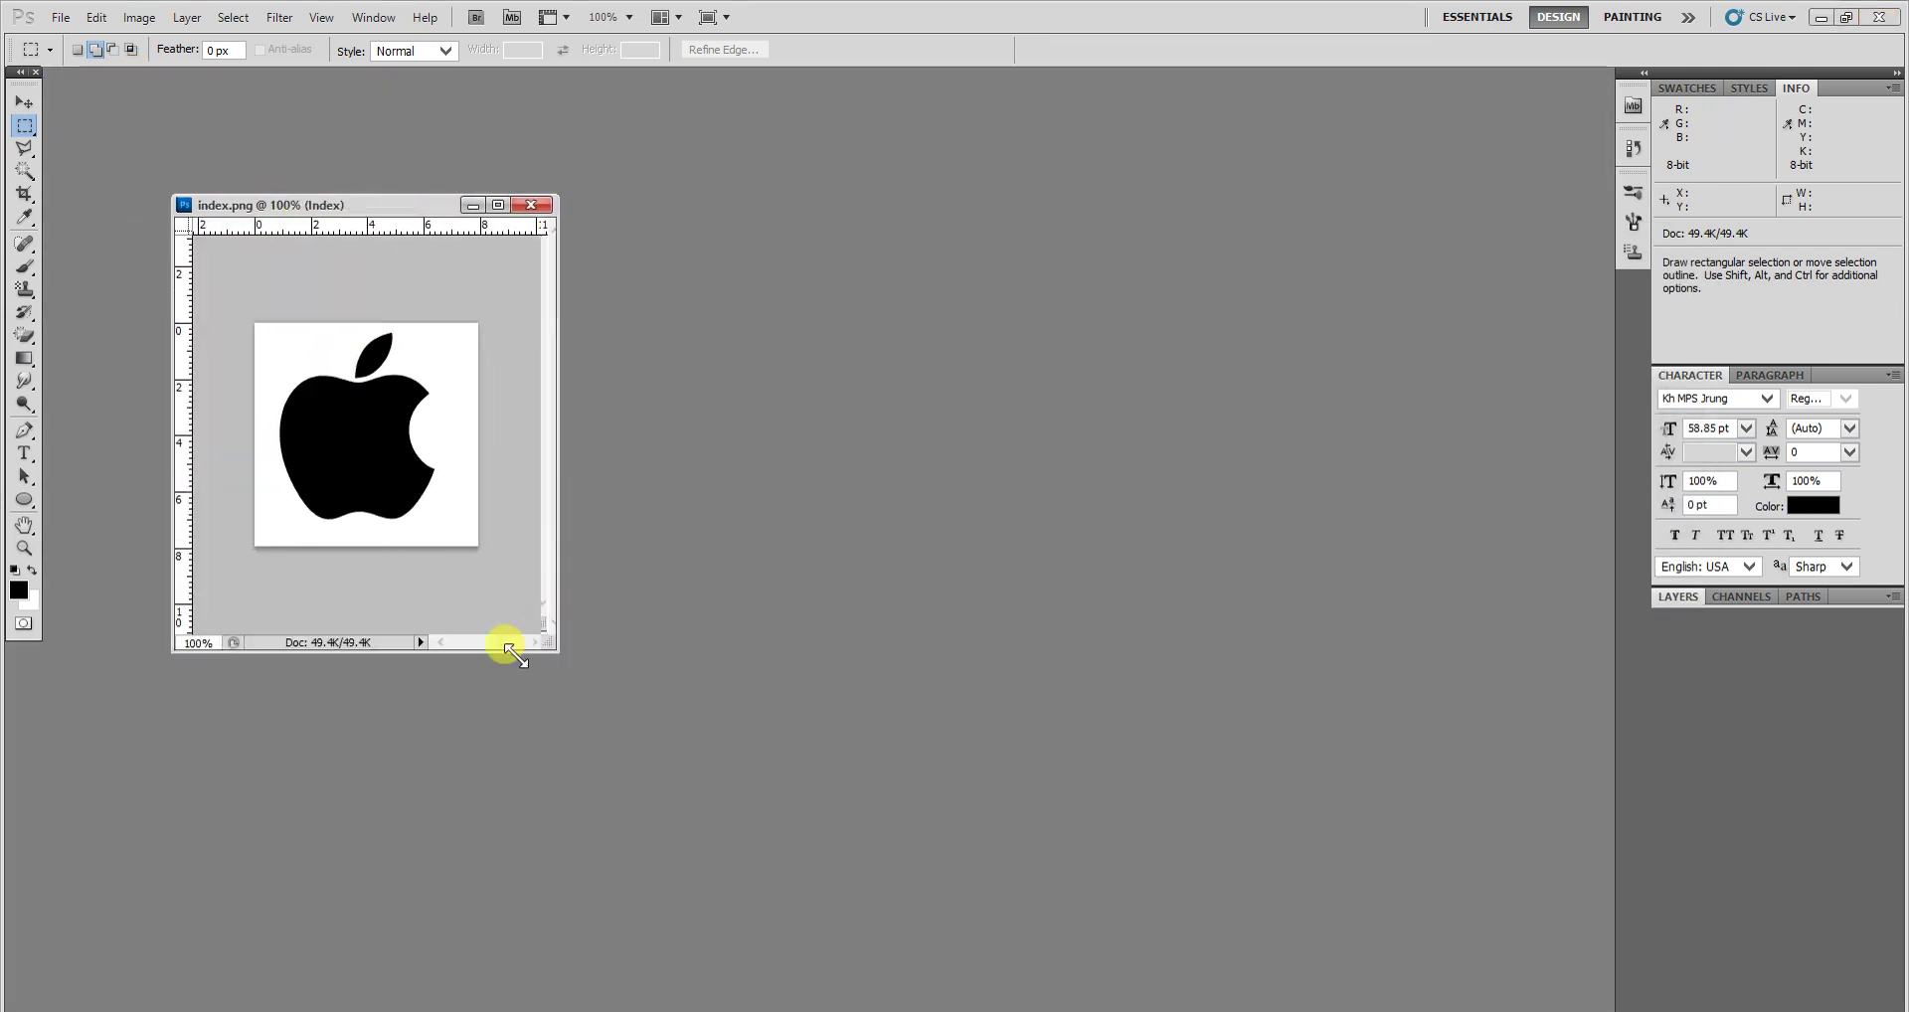
key("ctrl+plus")
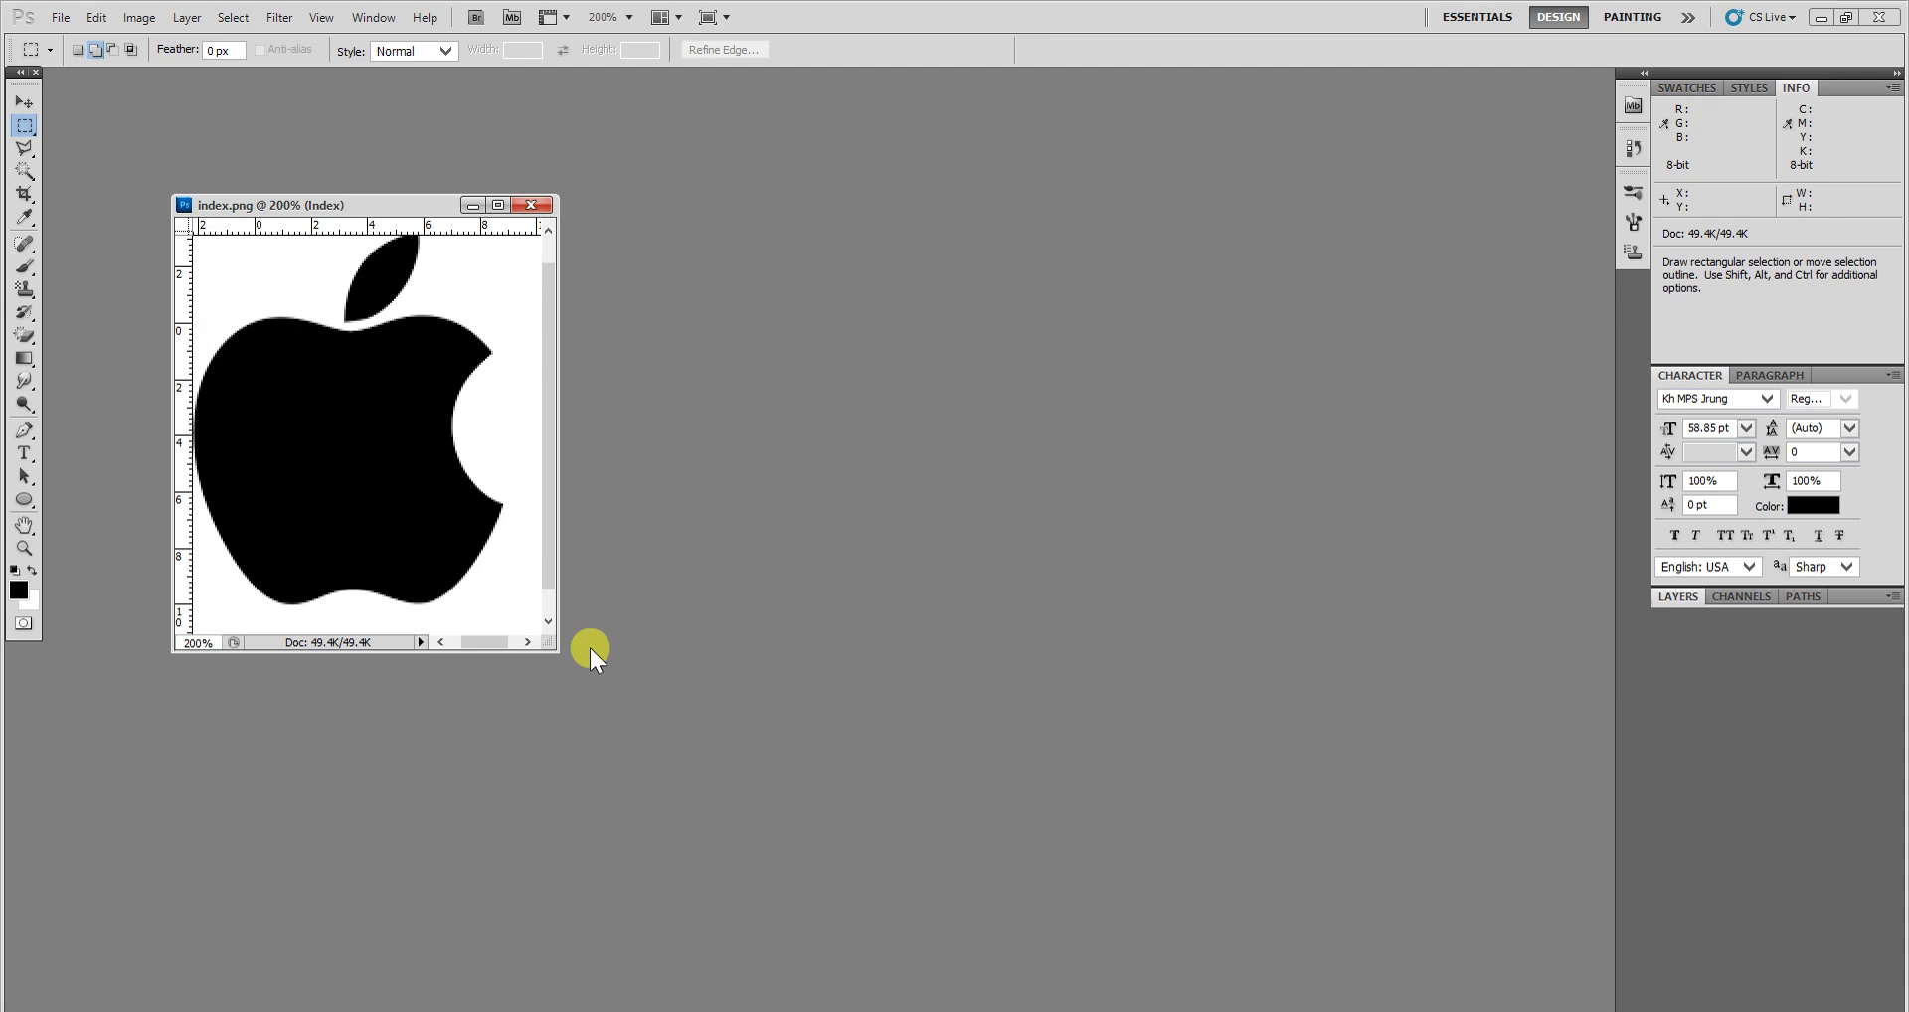
left_click_drag(559, 646, 700, 774)
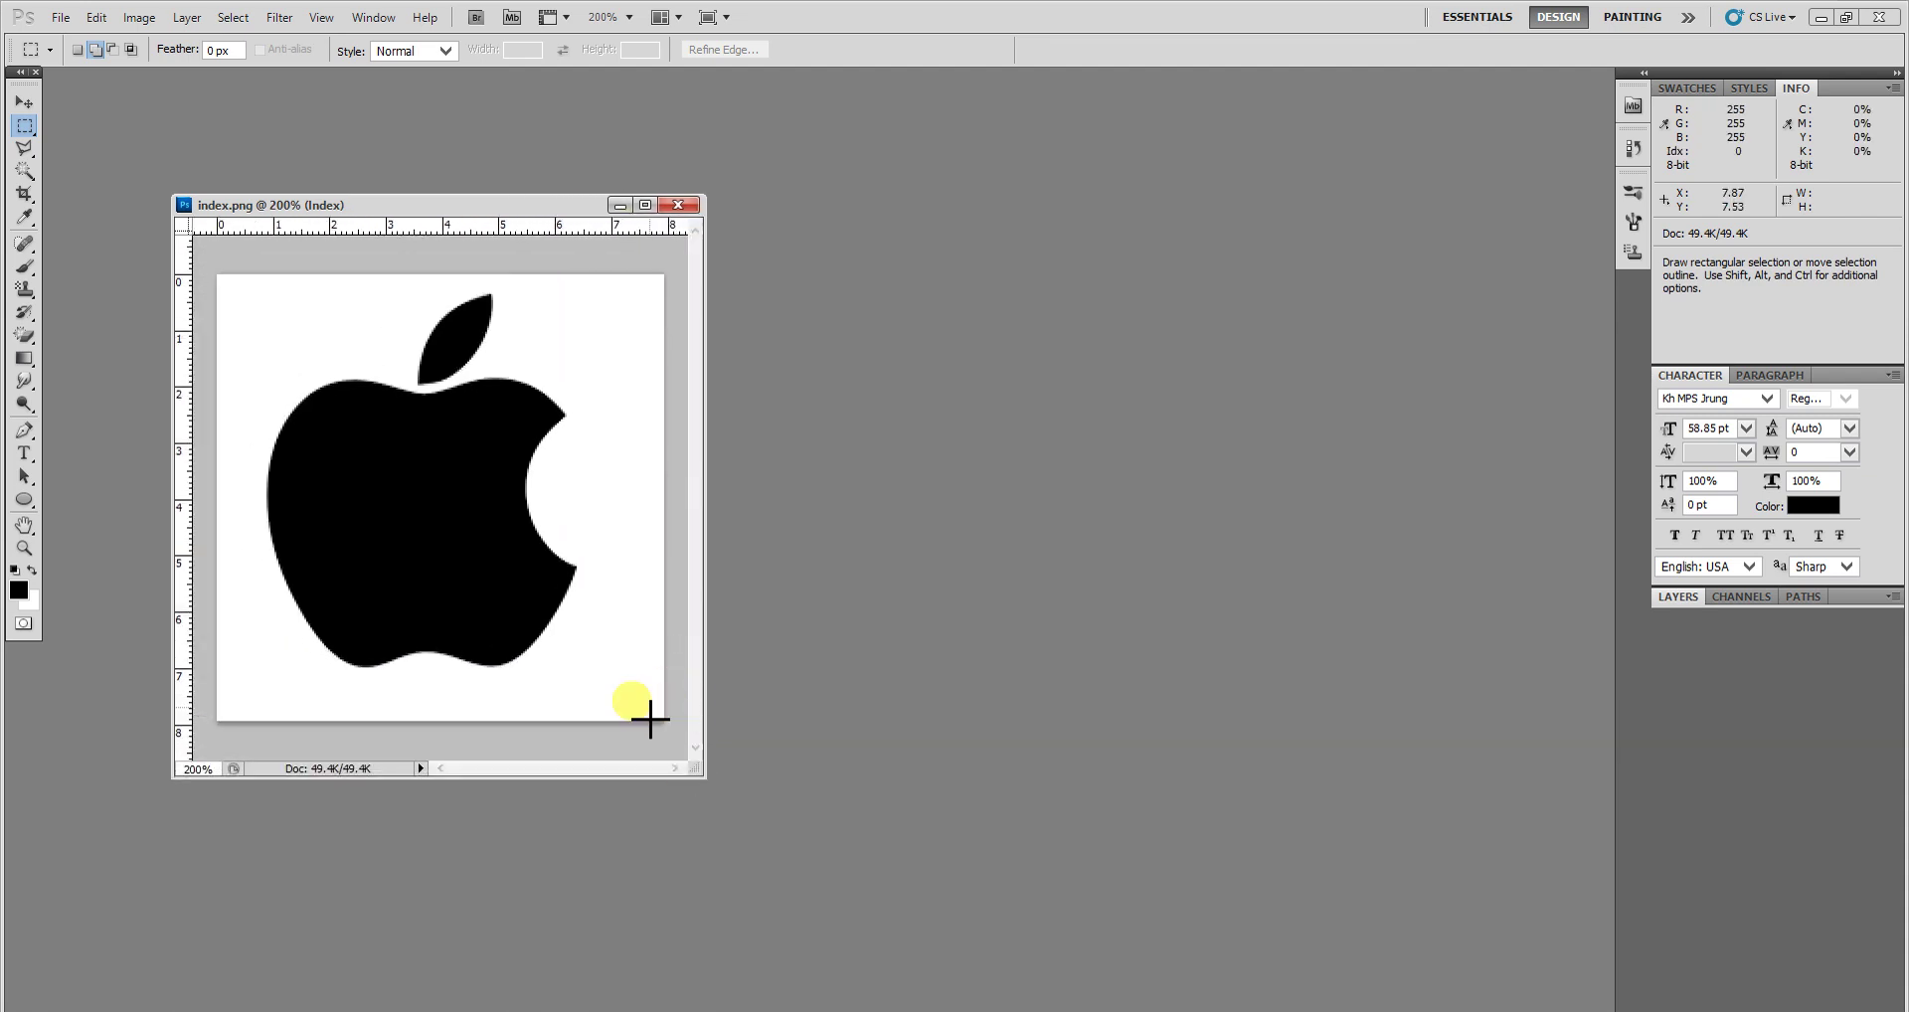
left_click_drag(430, 204, 377, 202)
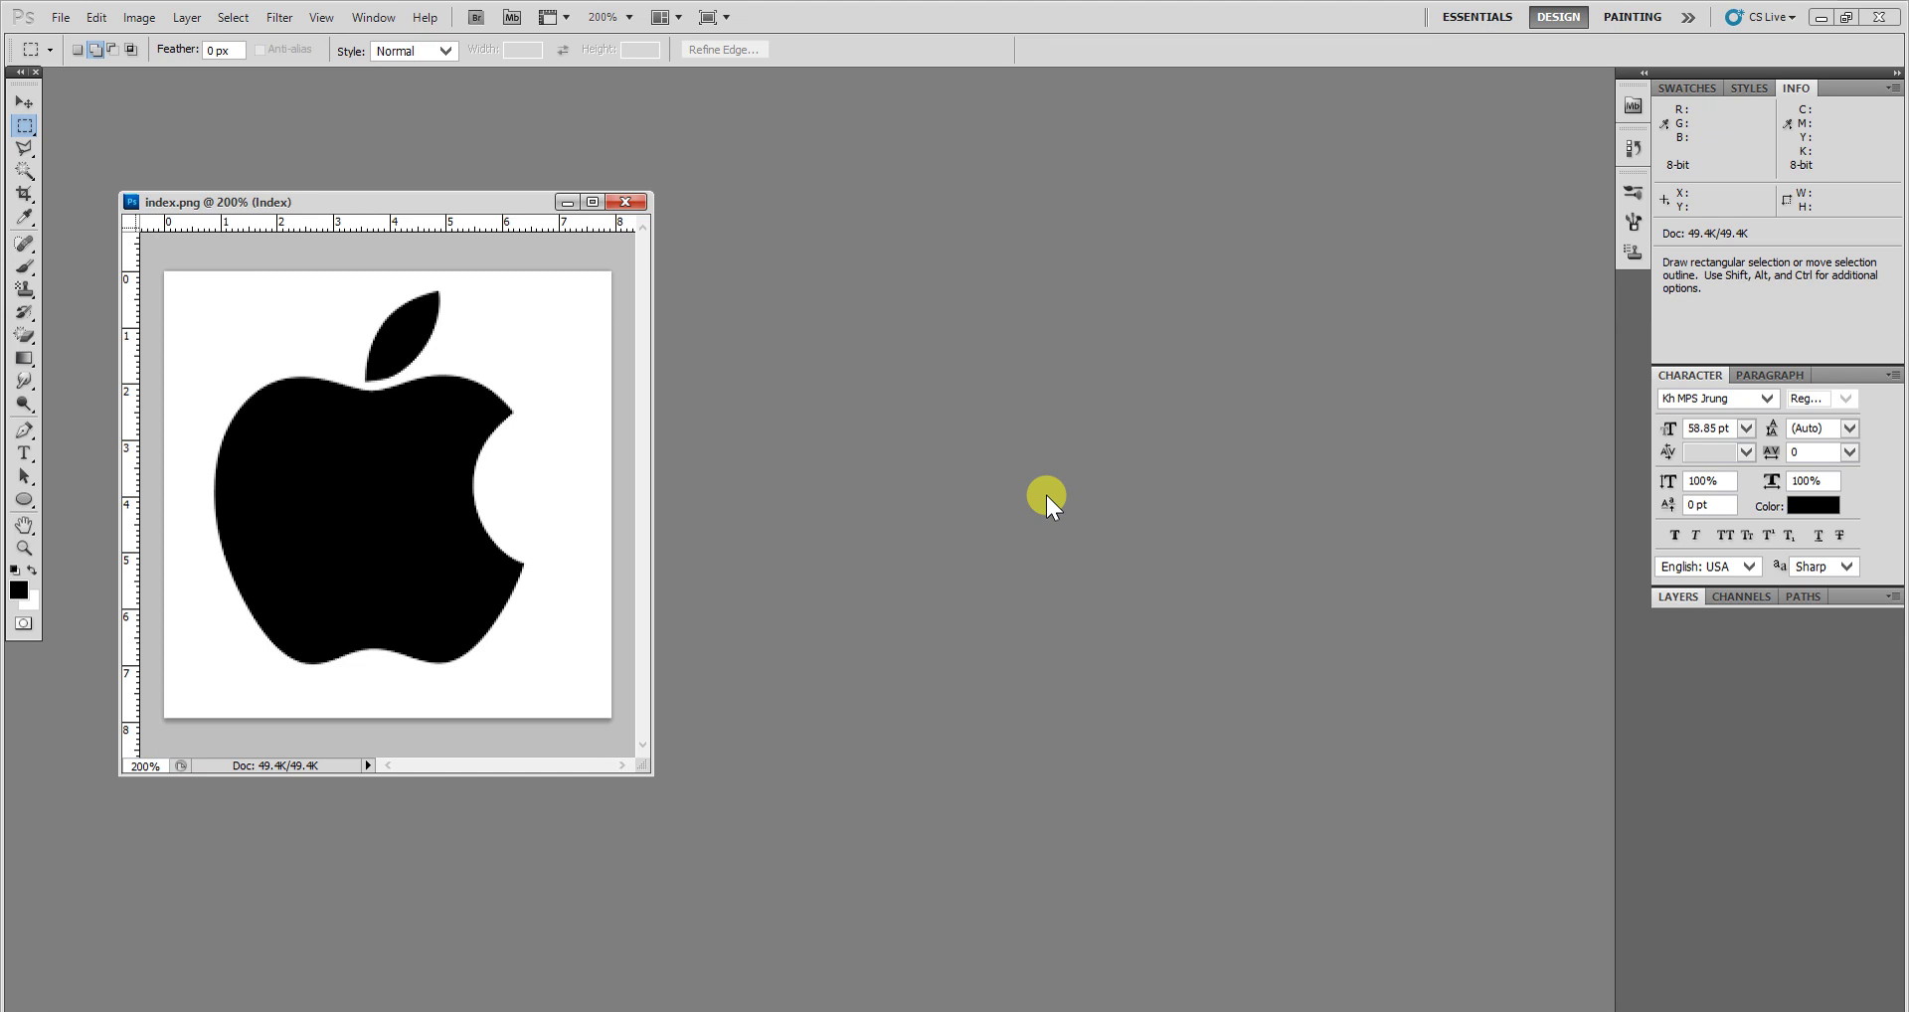
Step: Create a new 5 × 5 cm document floating on the right of the apple image
key("ctrl+n")
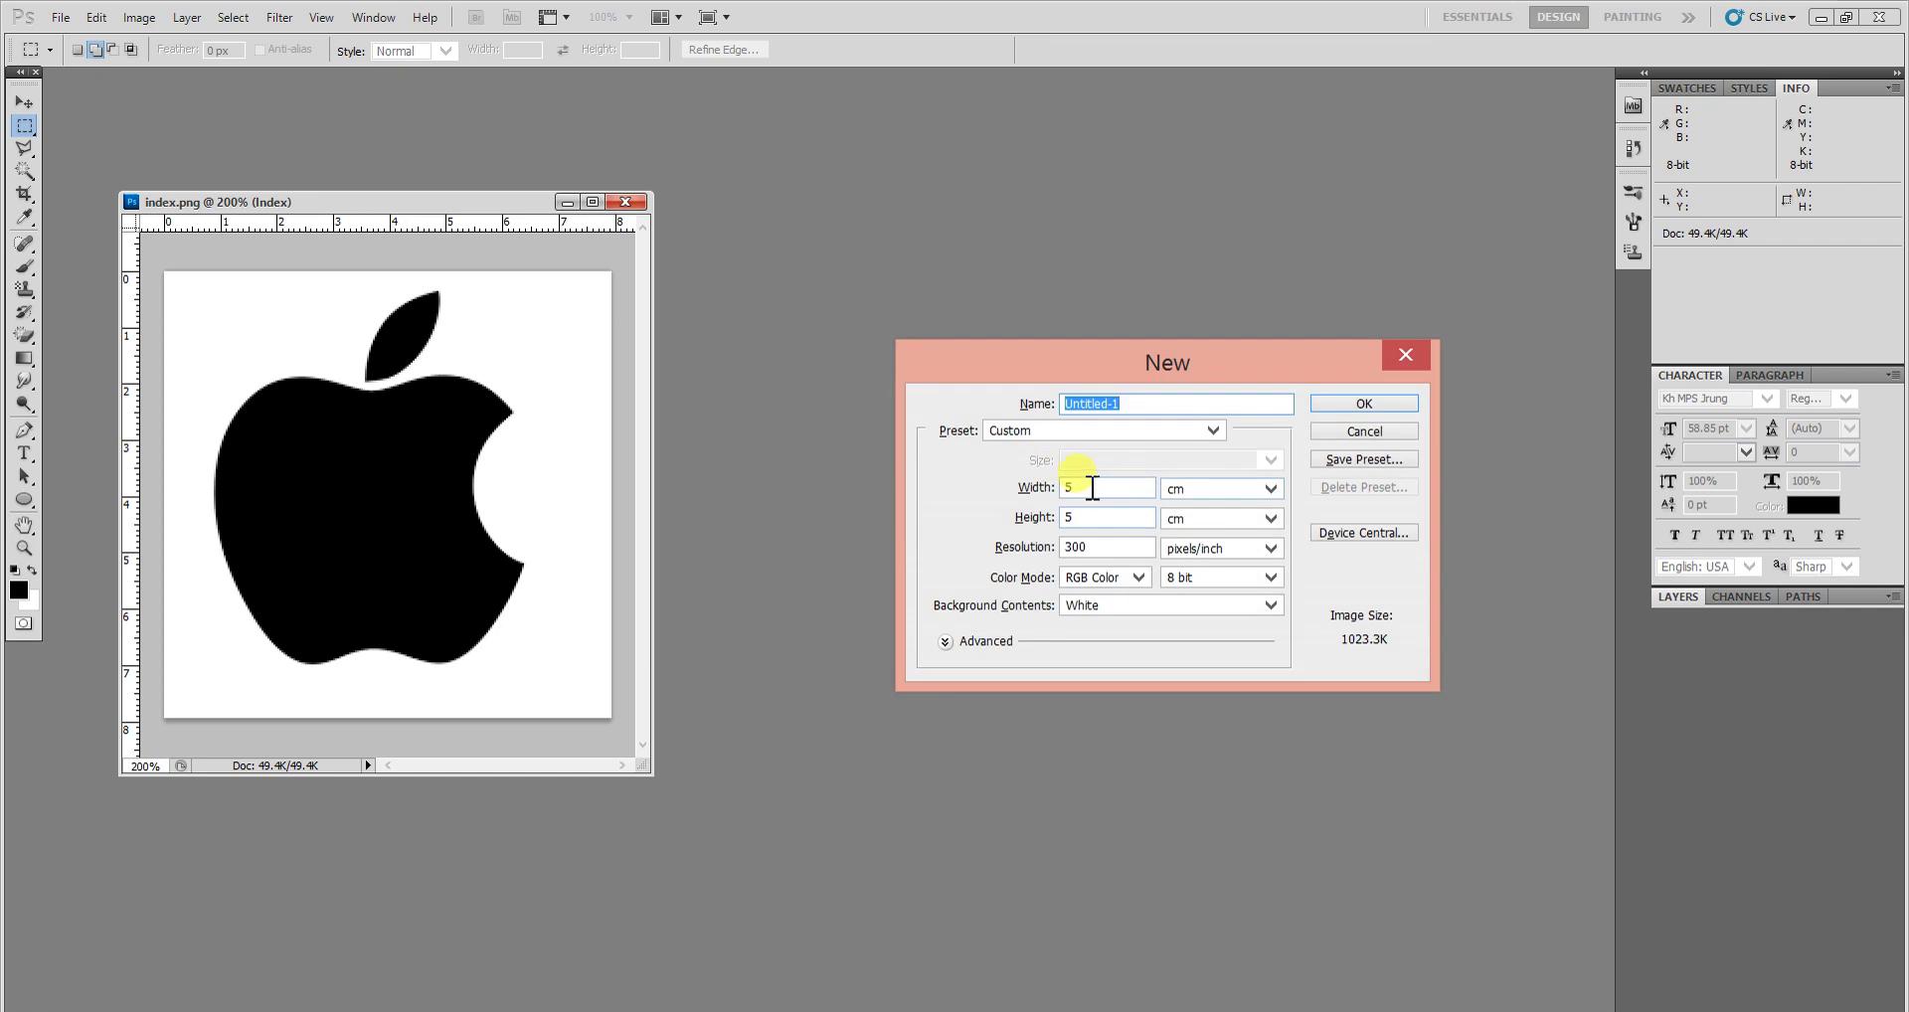
left_click(1366, 399)
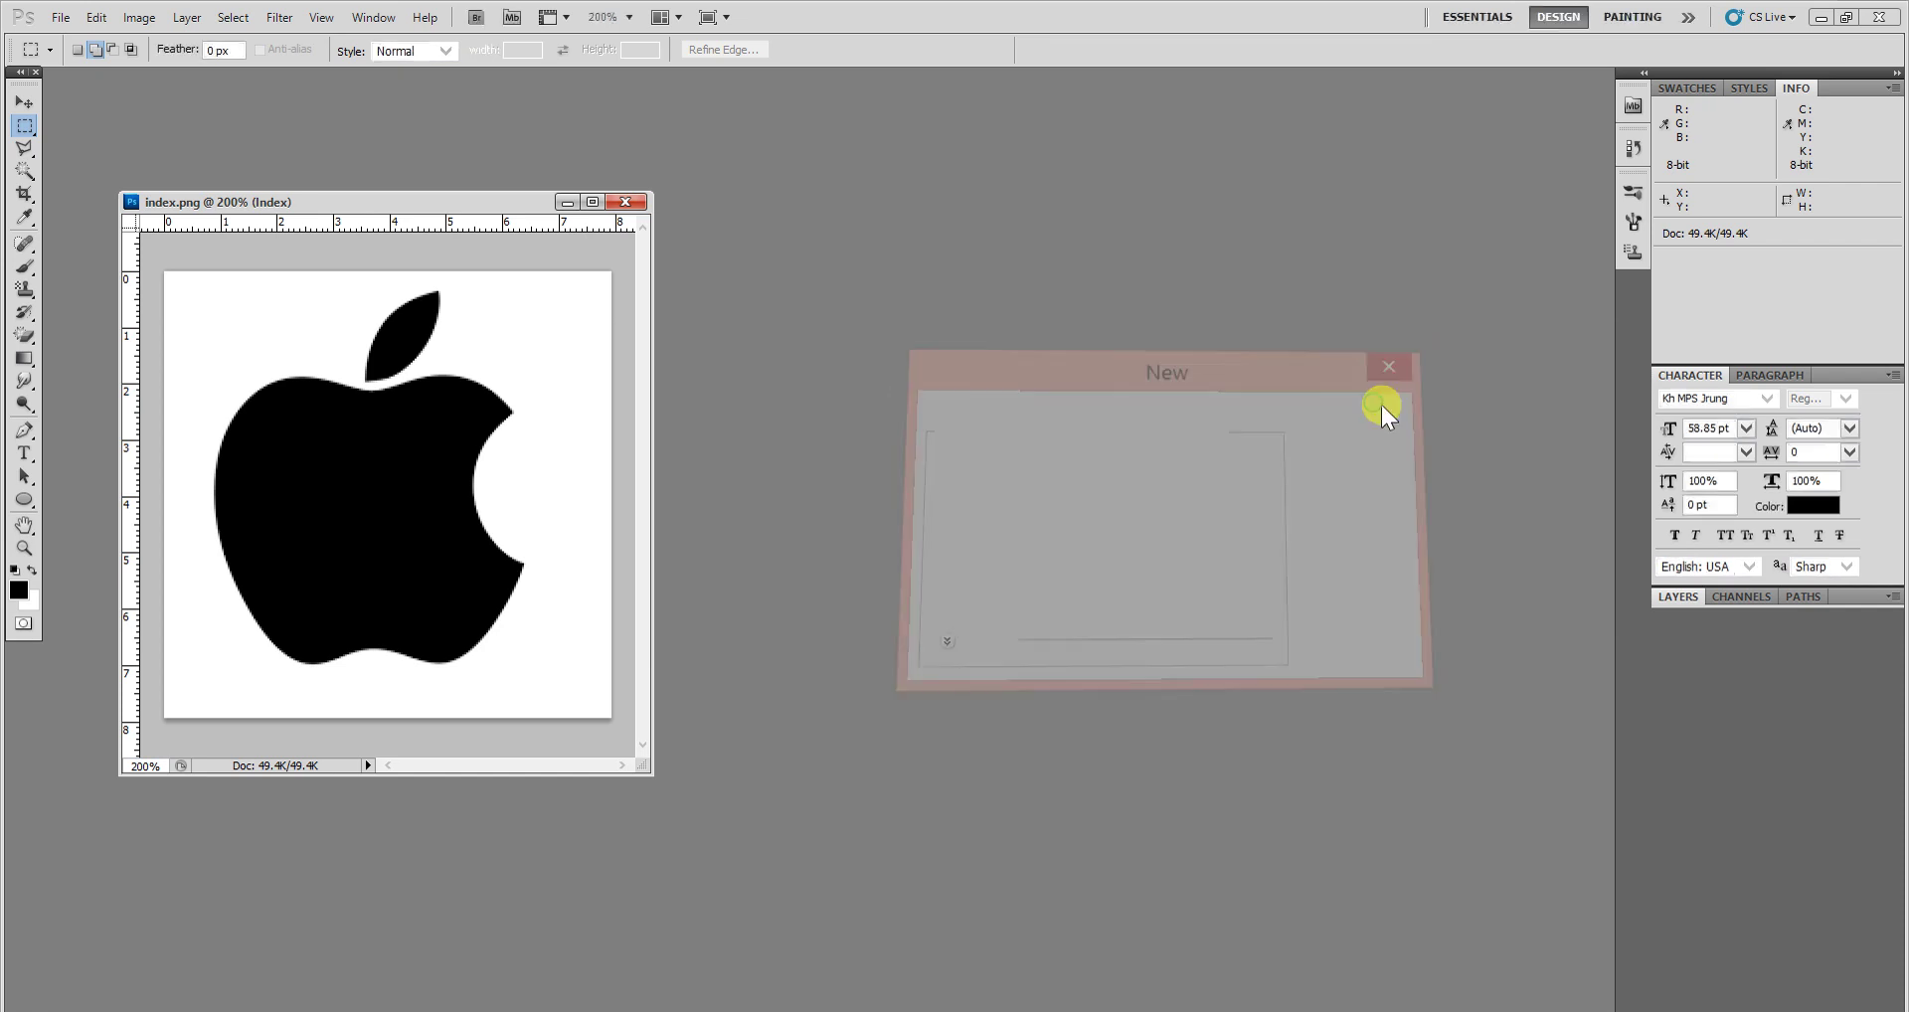
left_click_drag(442, 227, 960, 202)
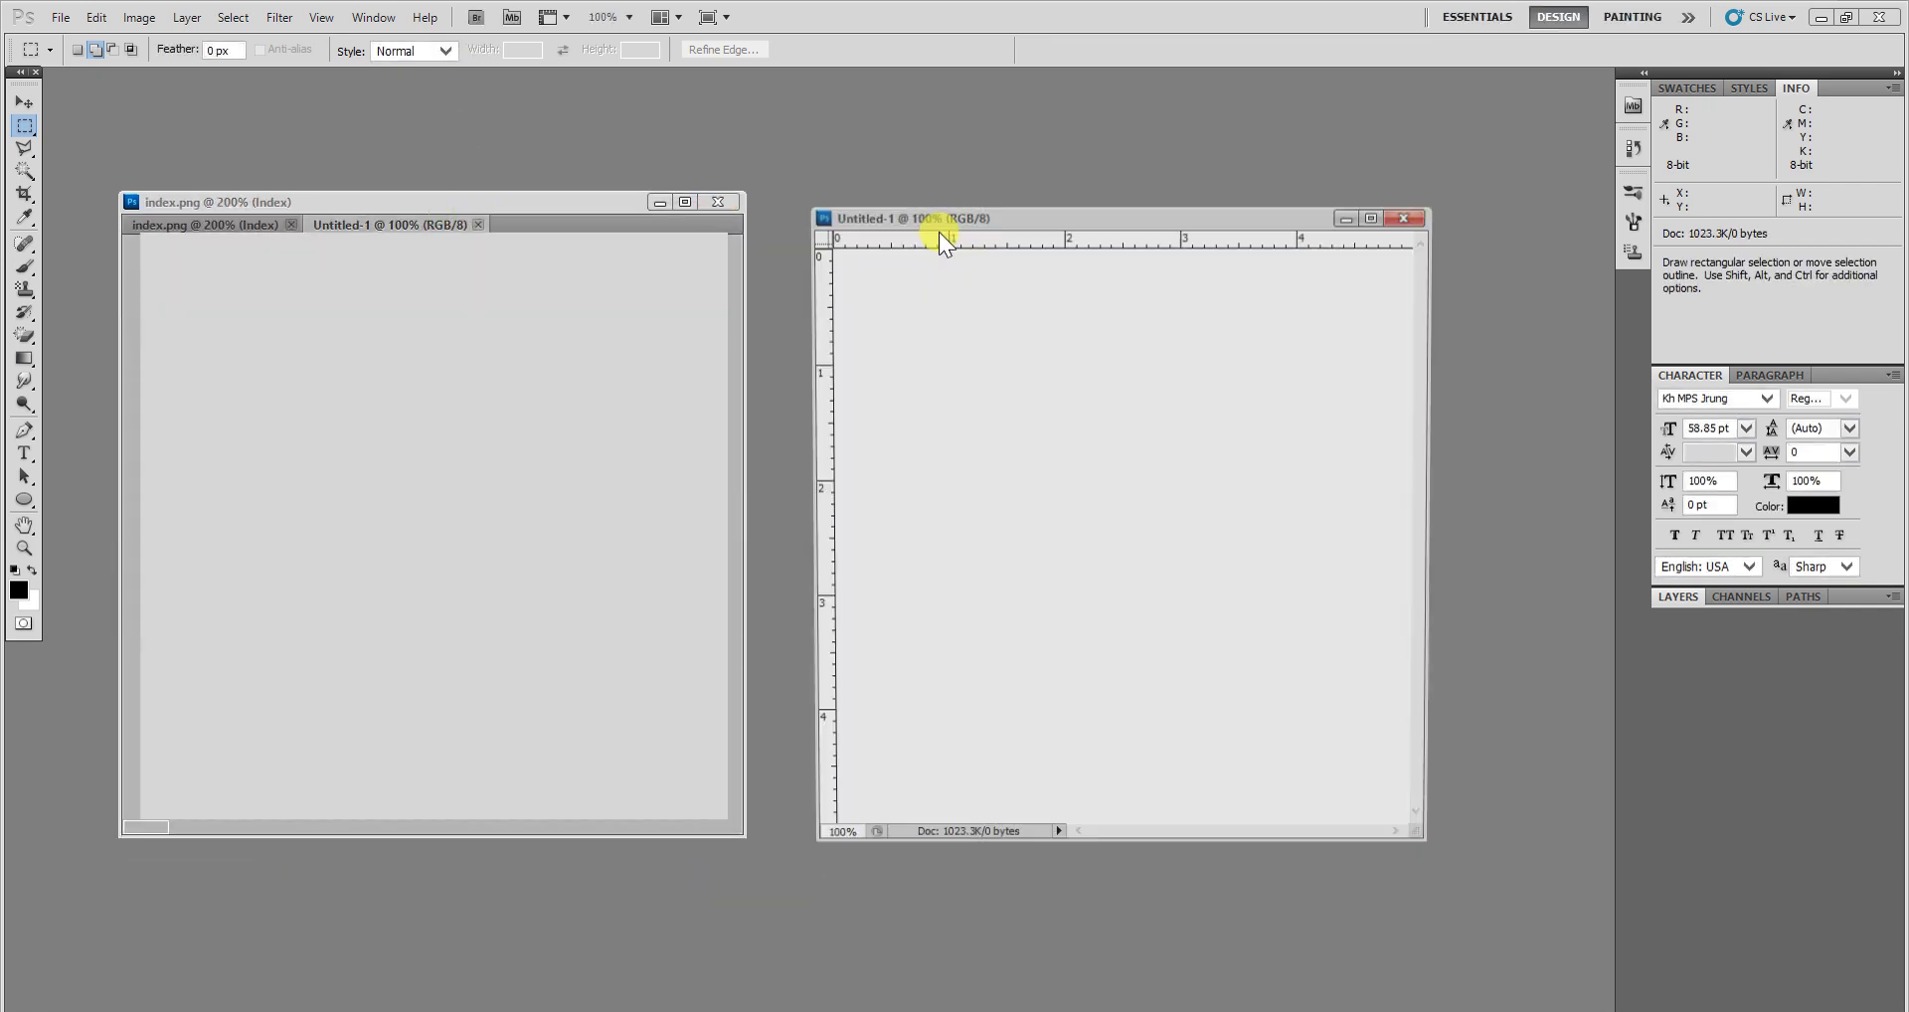
left_click_drag(606, 199, 602, 181)
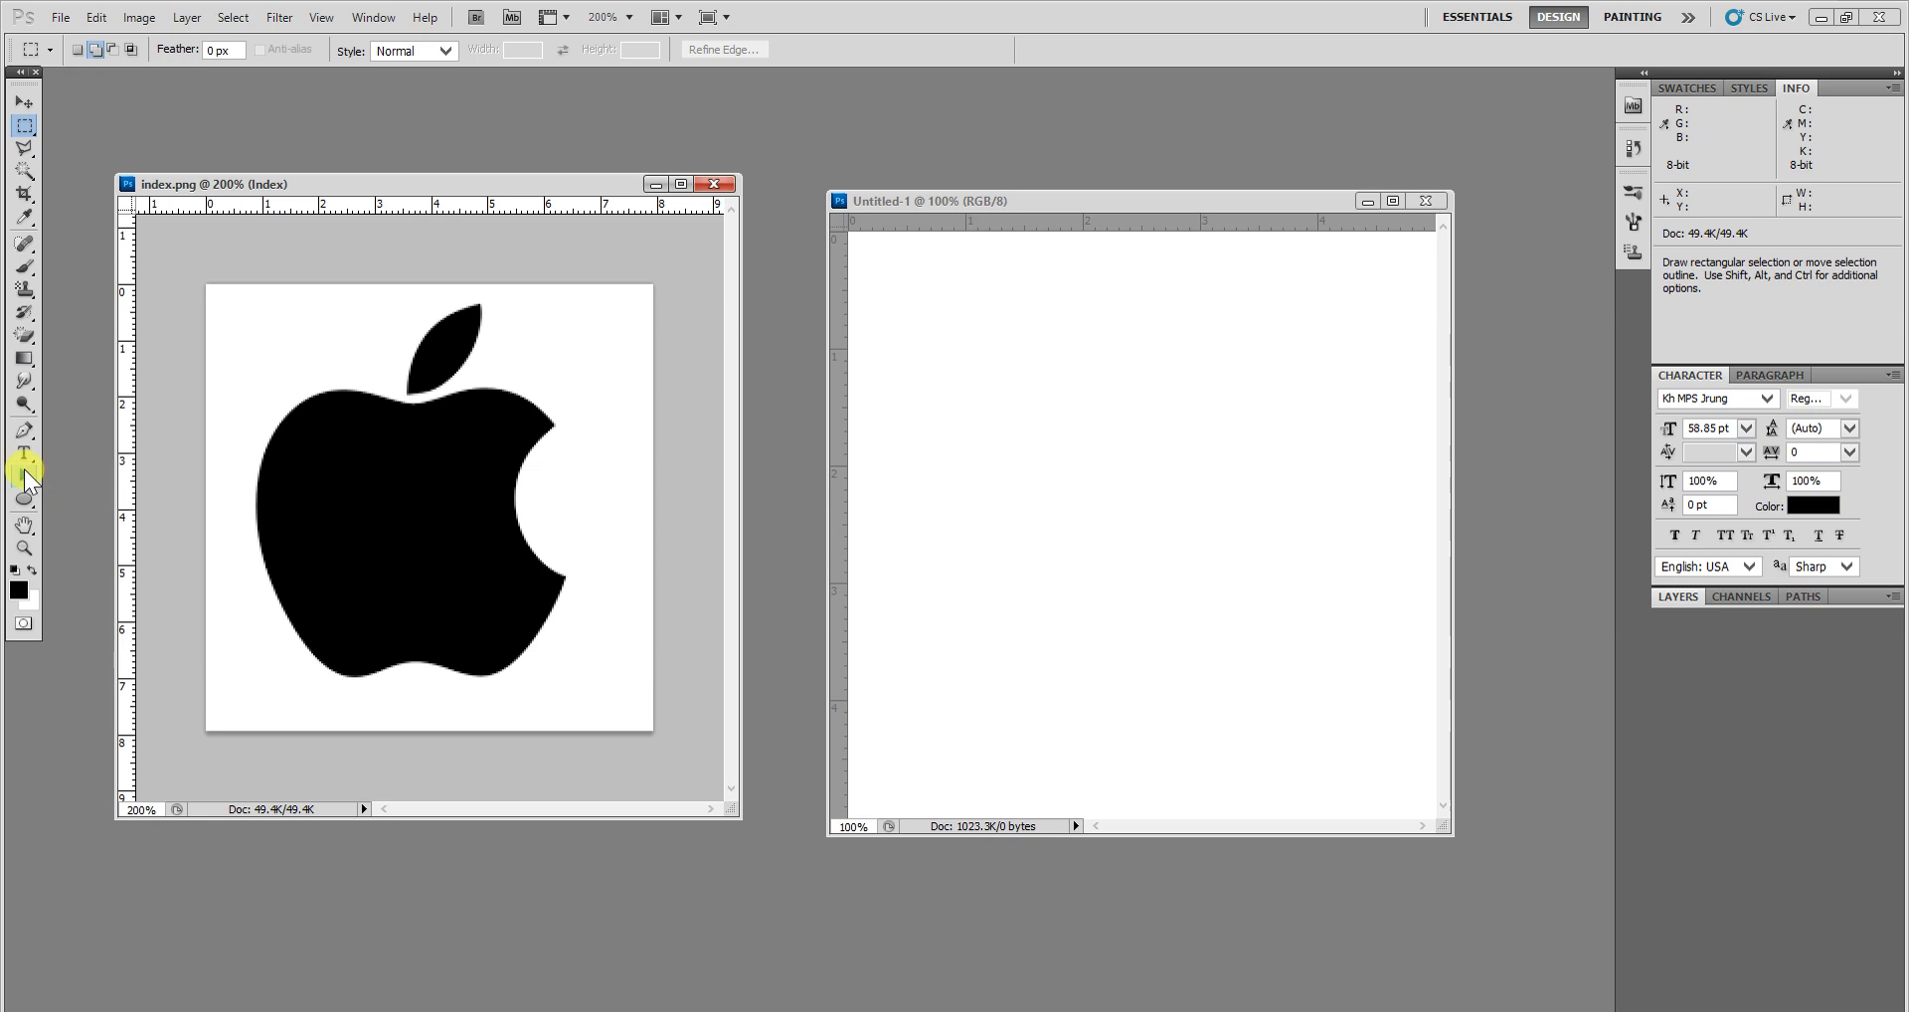
Step: Add an empty Layer 1 and draw a rounded-rectangle path in the canvas centre
left_click(24, 498)
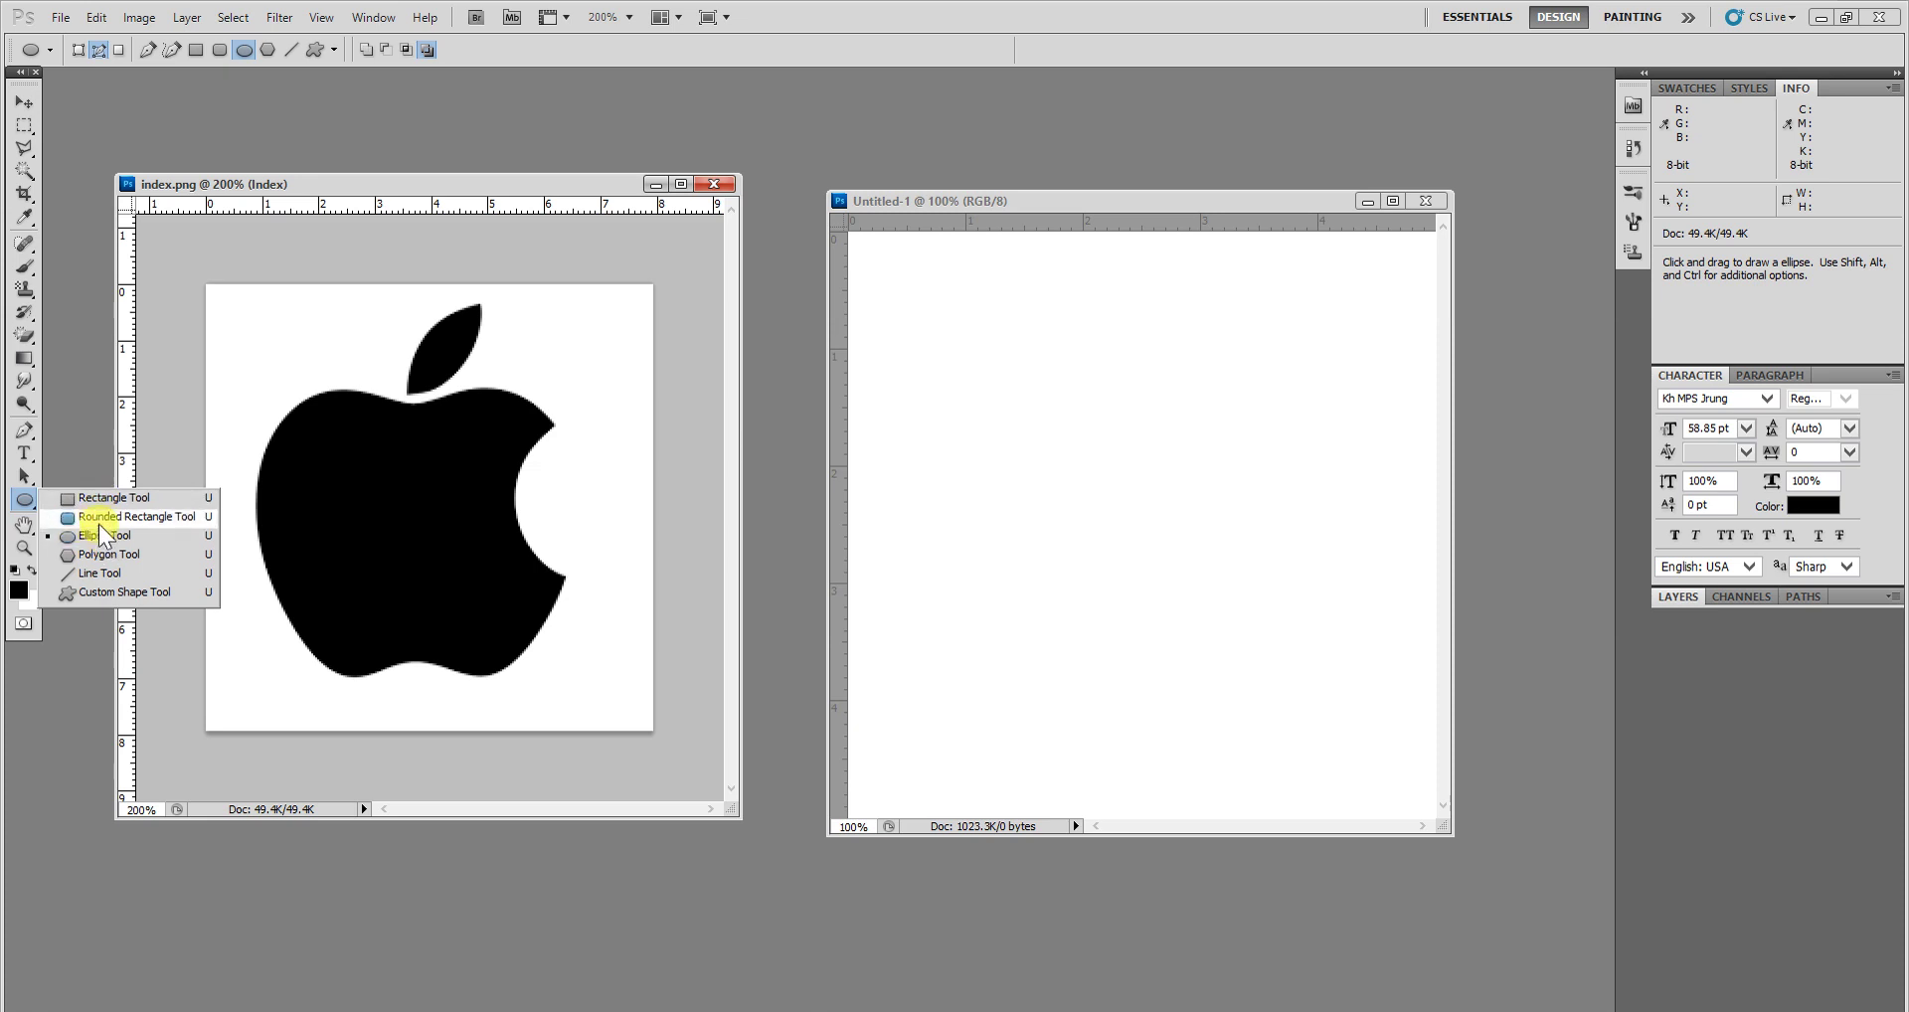
left_click(98, 518)
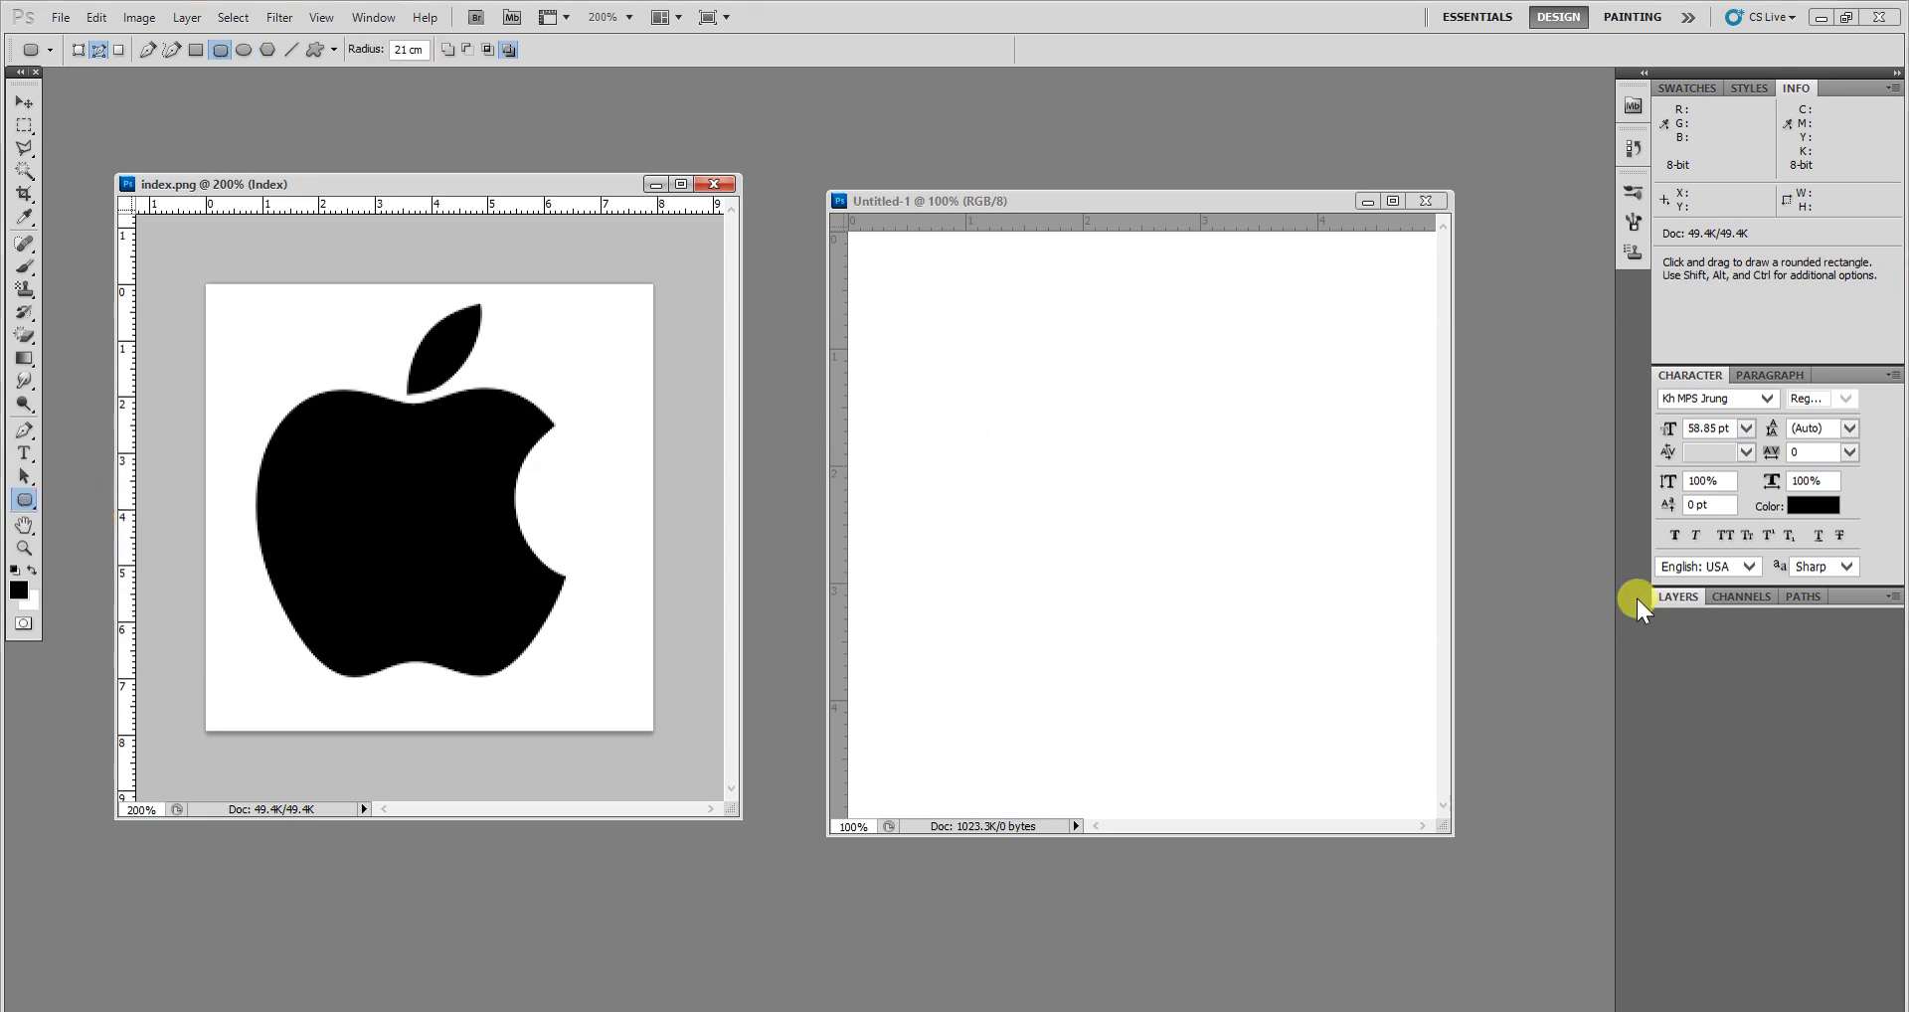
left_click(1685, 597)
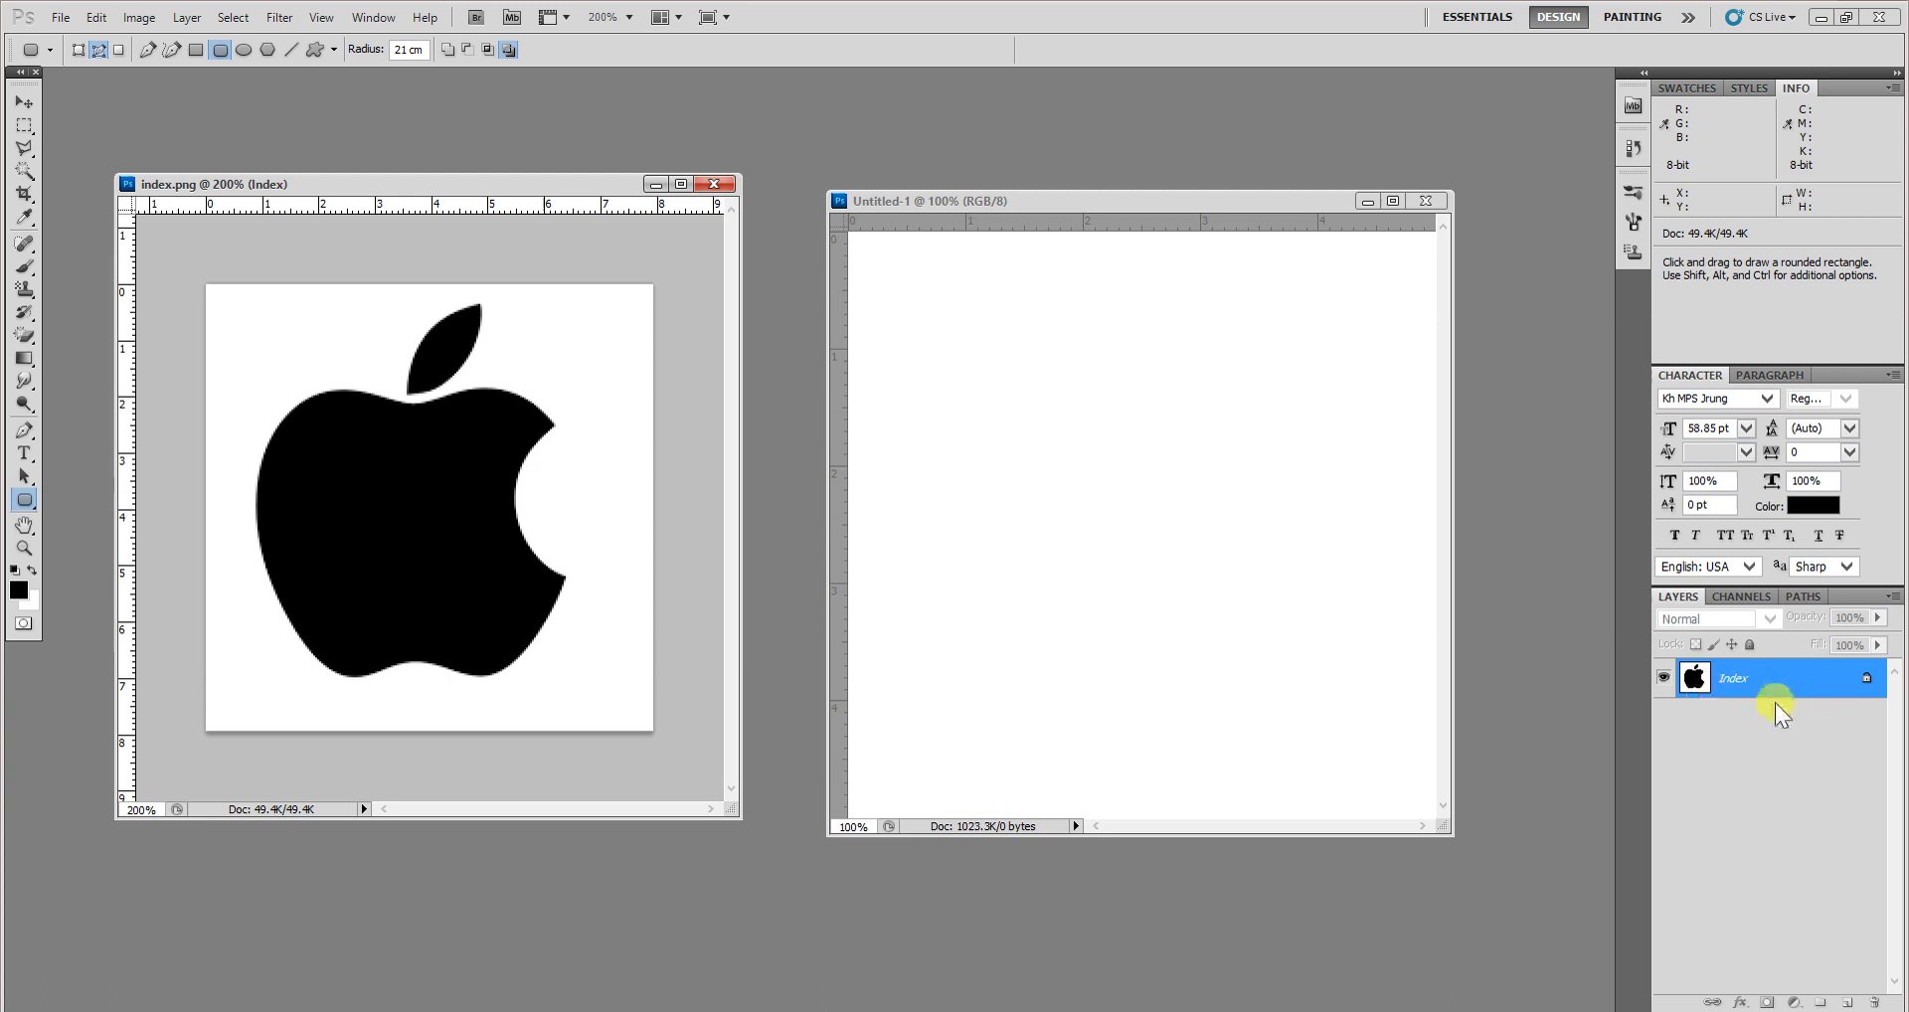
left_click(1221, 214)
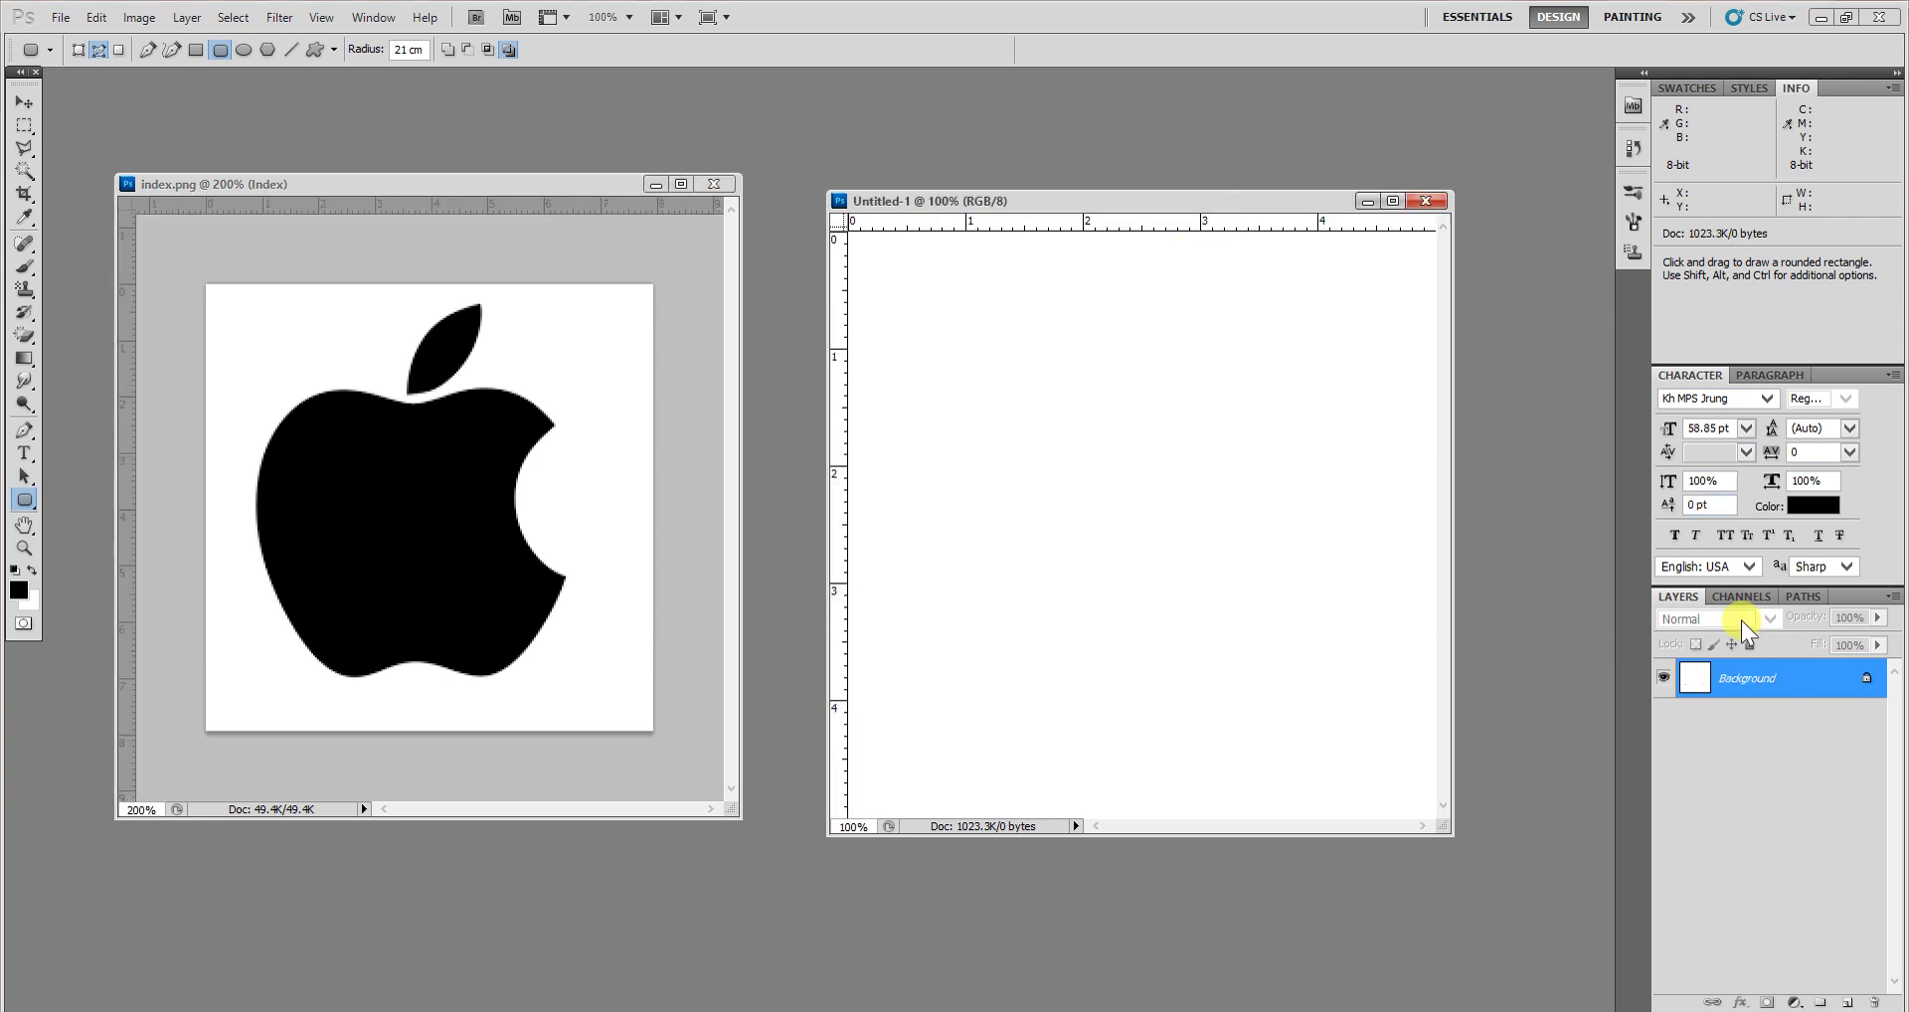
left_click(187, 18)
mouse_move(260, 26)
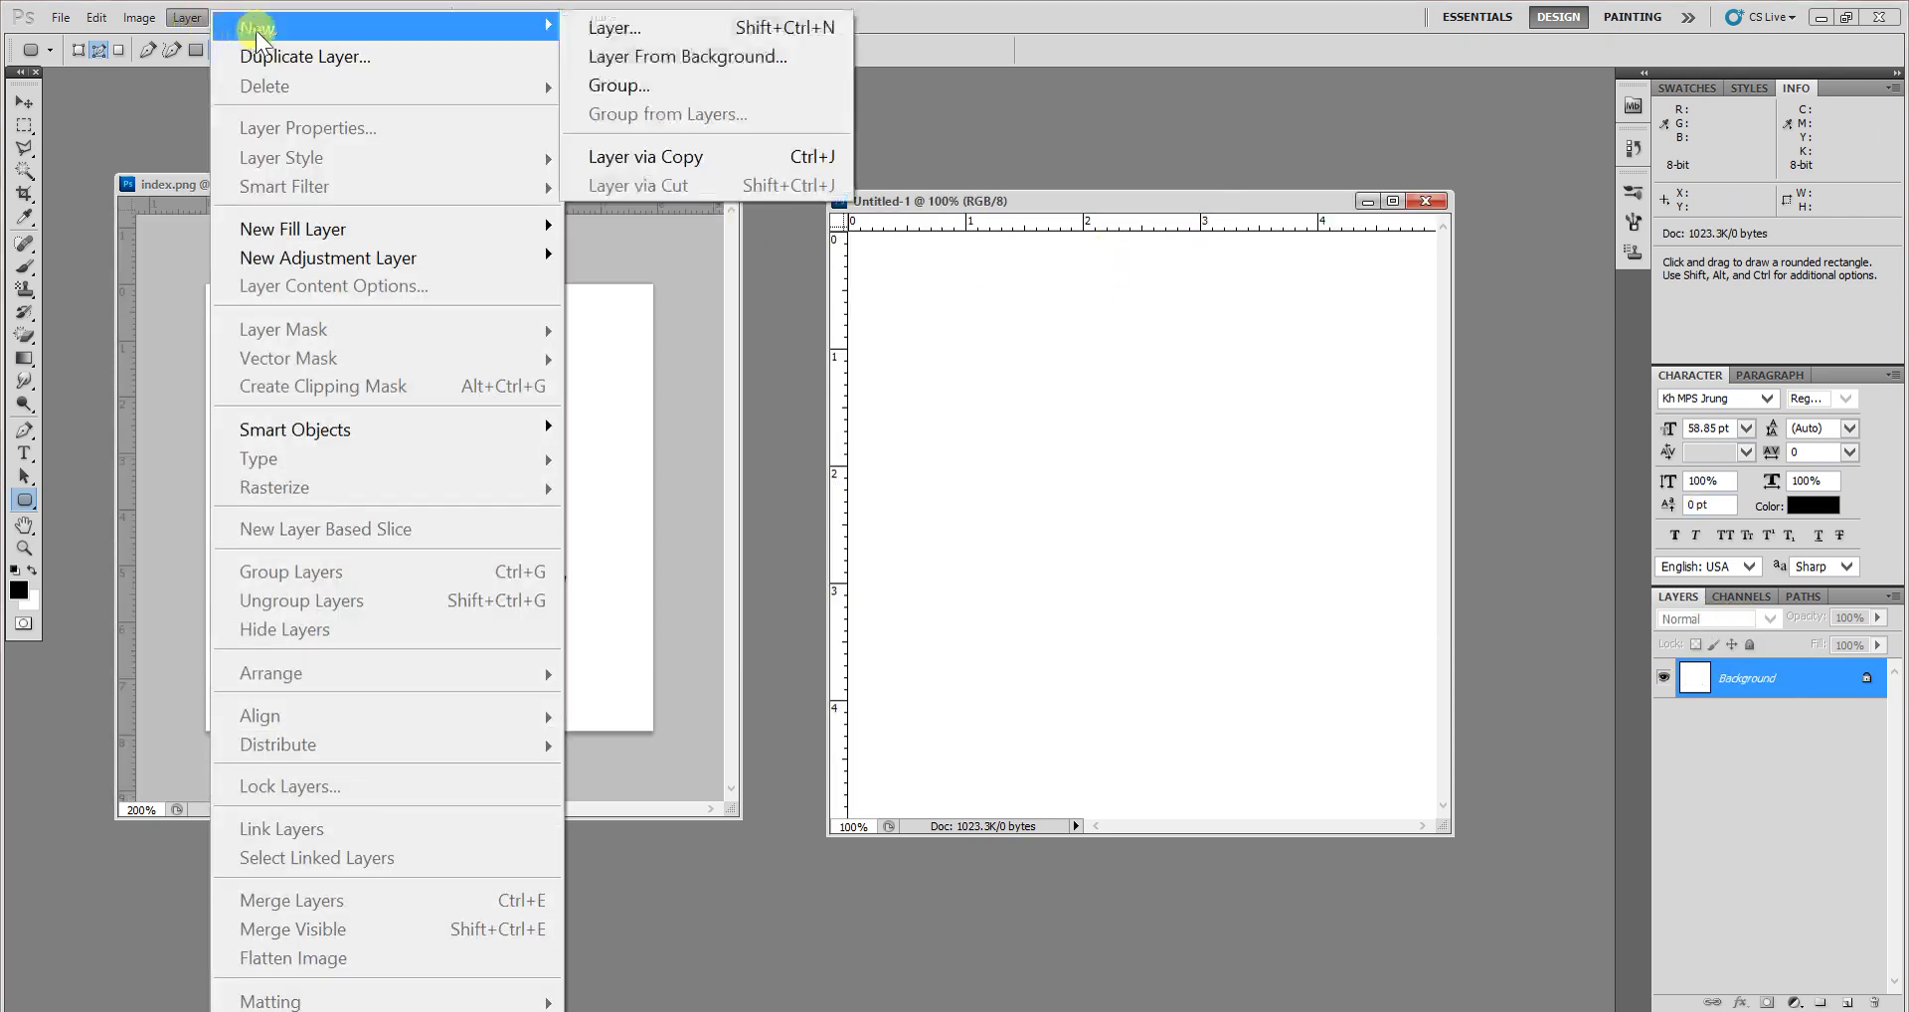
left_click(764, 28)
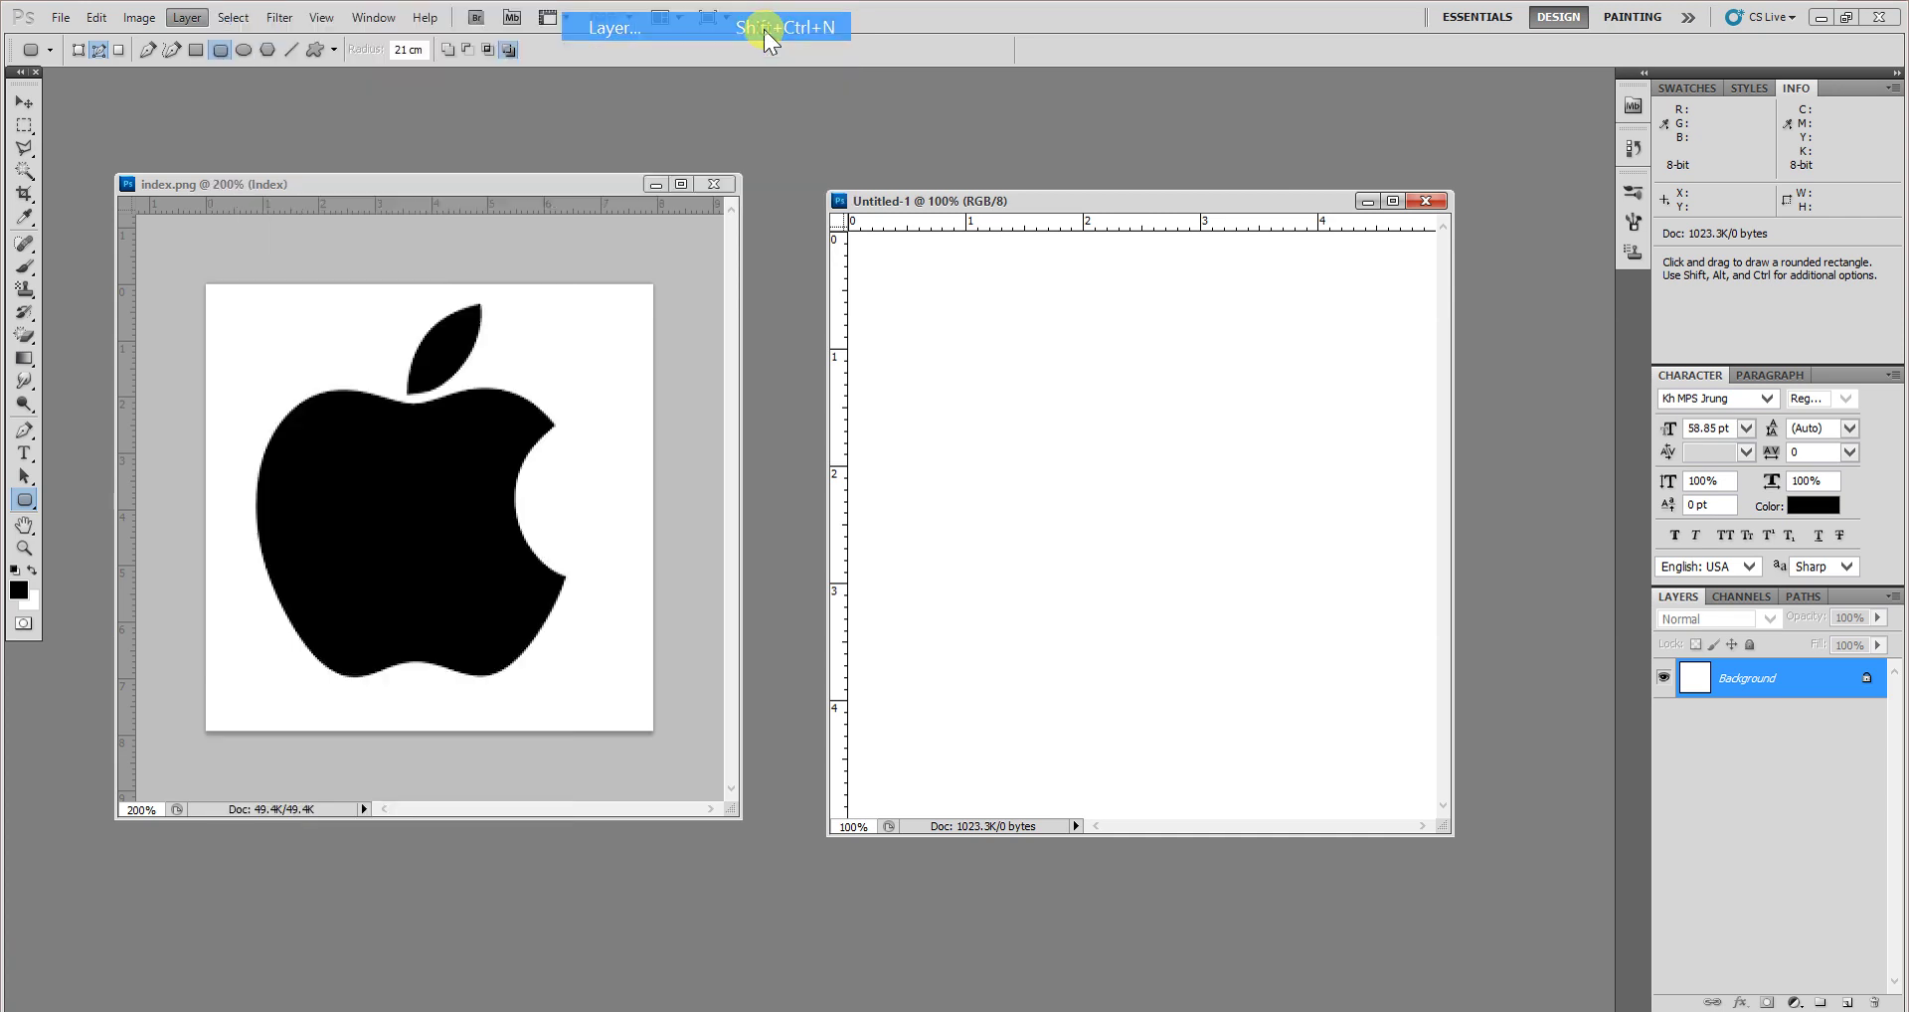
left_click(1116, 334)
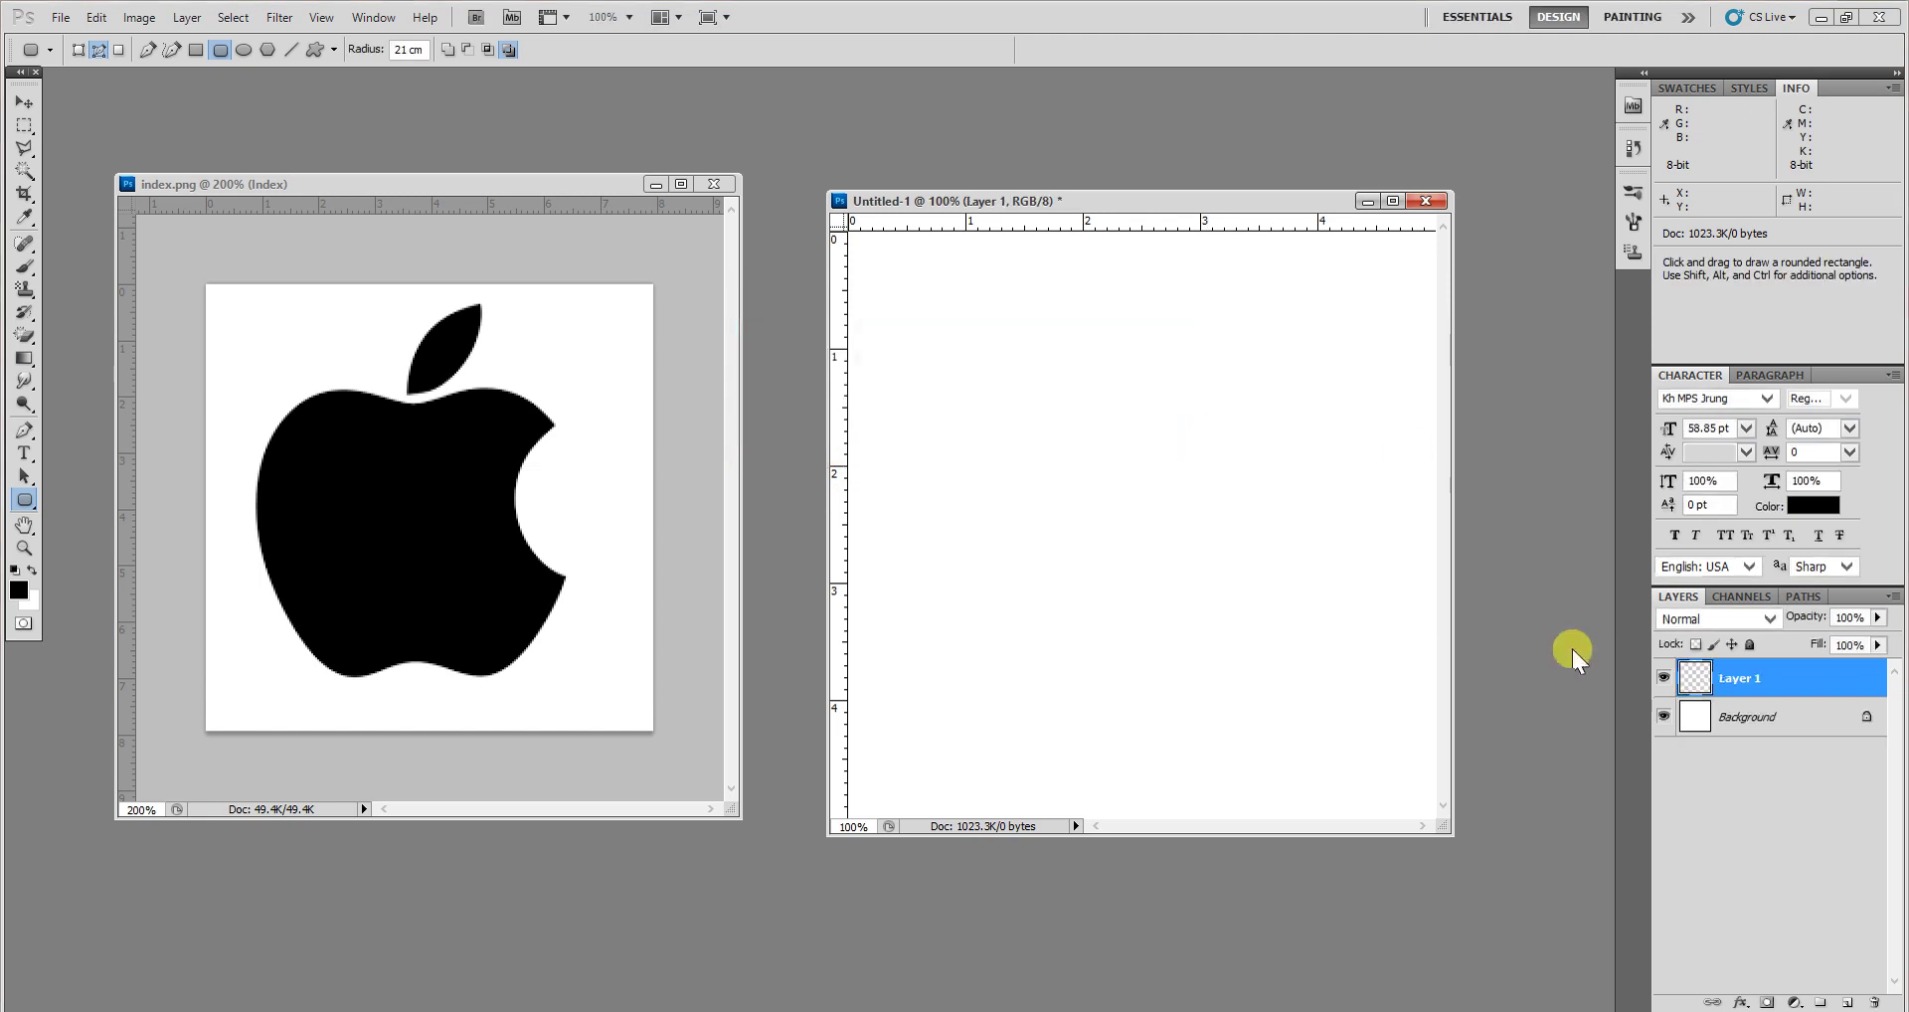
mouse_move(997, 368)
left_mouse_down()
mouse_move(1314, 633)
mouse_move(1283, 625)
mouse_move(1311, 621)
left_mouse_up()
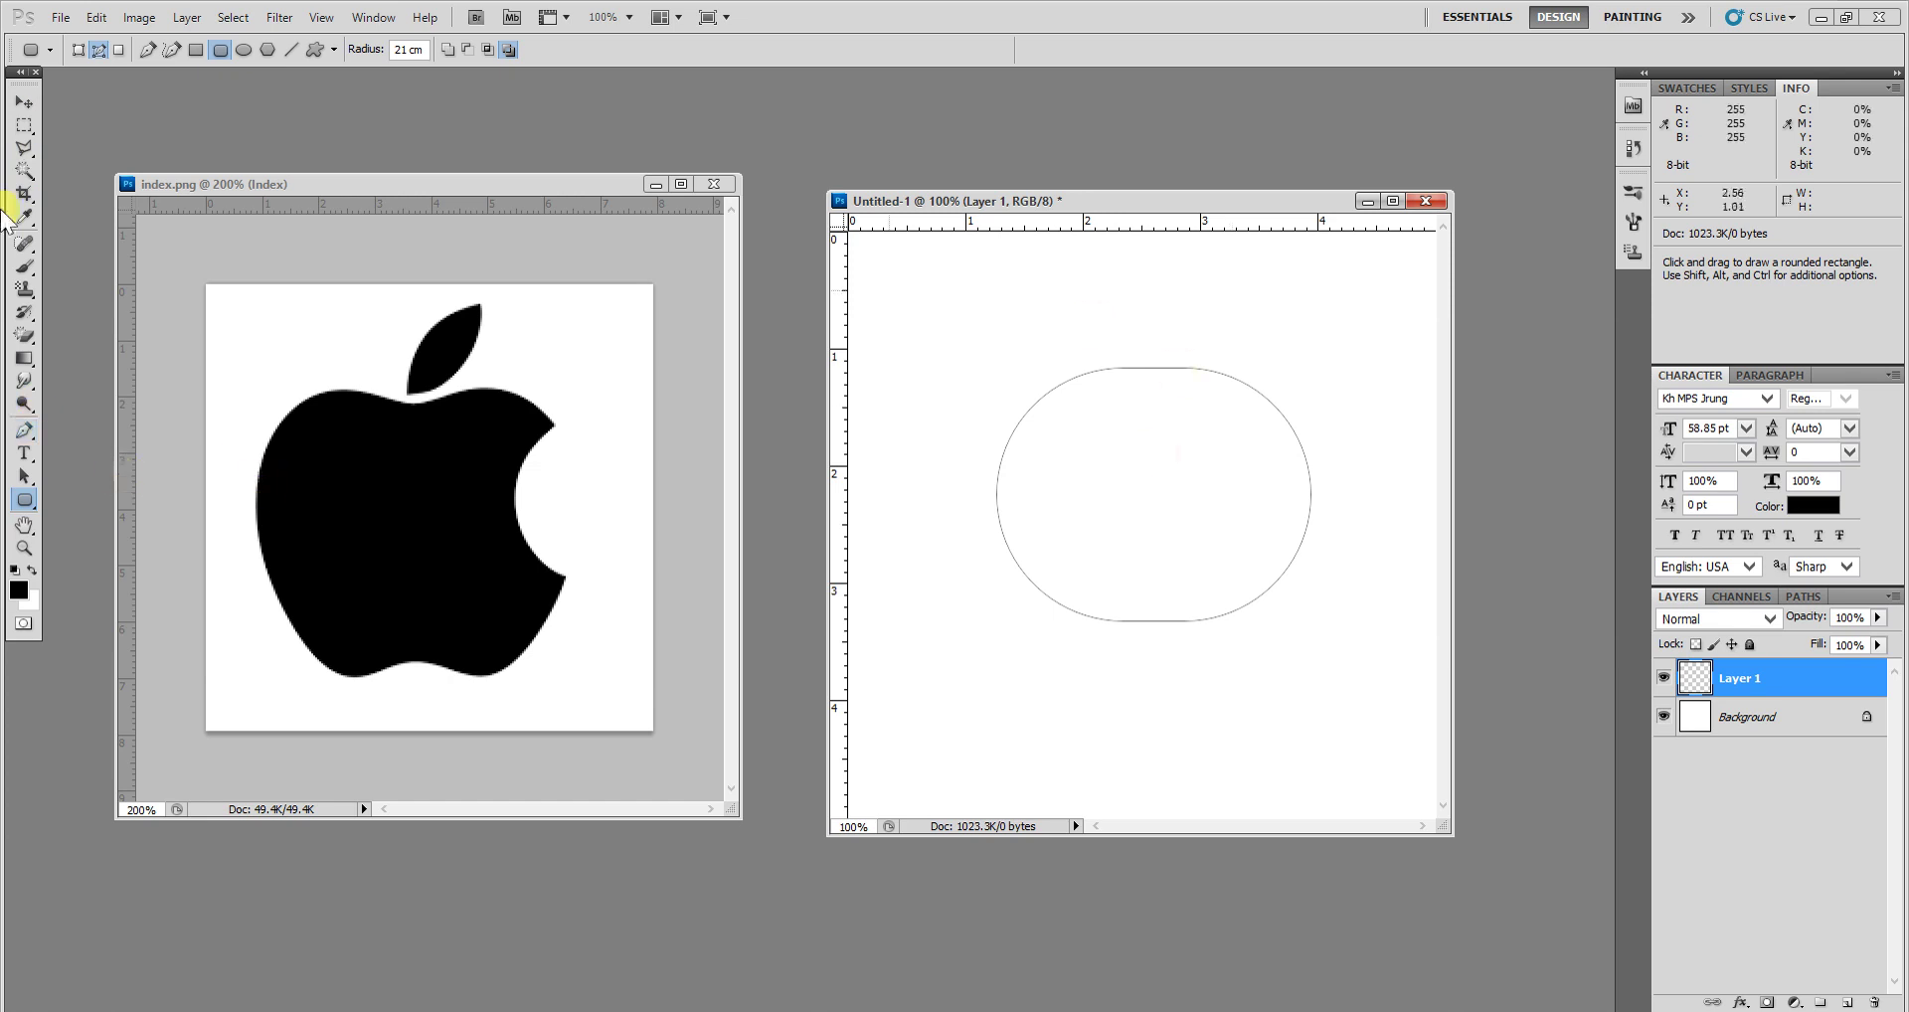
Step: Reposition the rounded path and put a warp grid on it
left_click(24, 476)
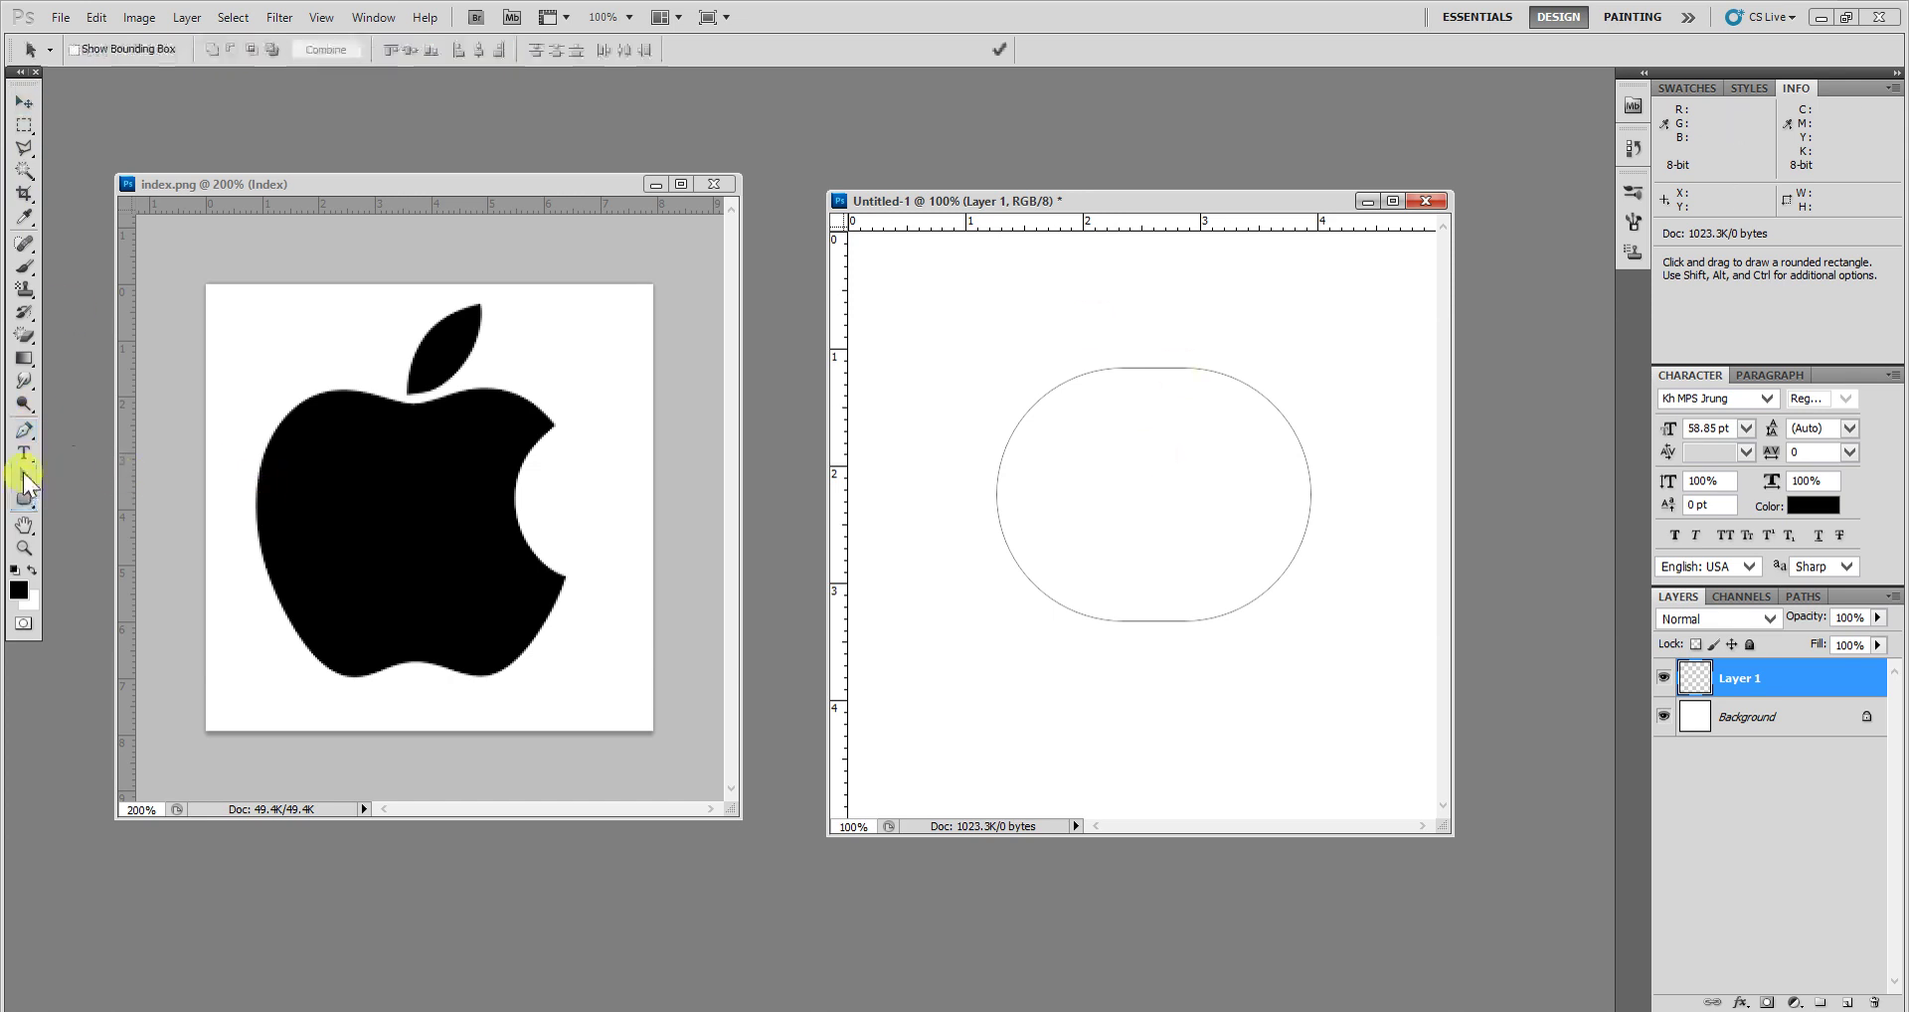
mouse_move(1148, 440)
left_mouse_down()
mouse_move(1062, 444)
mouse_move(1168, 460)
left_mouse_up()
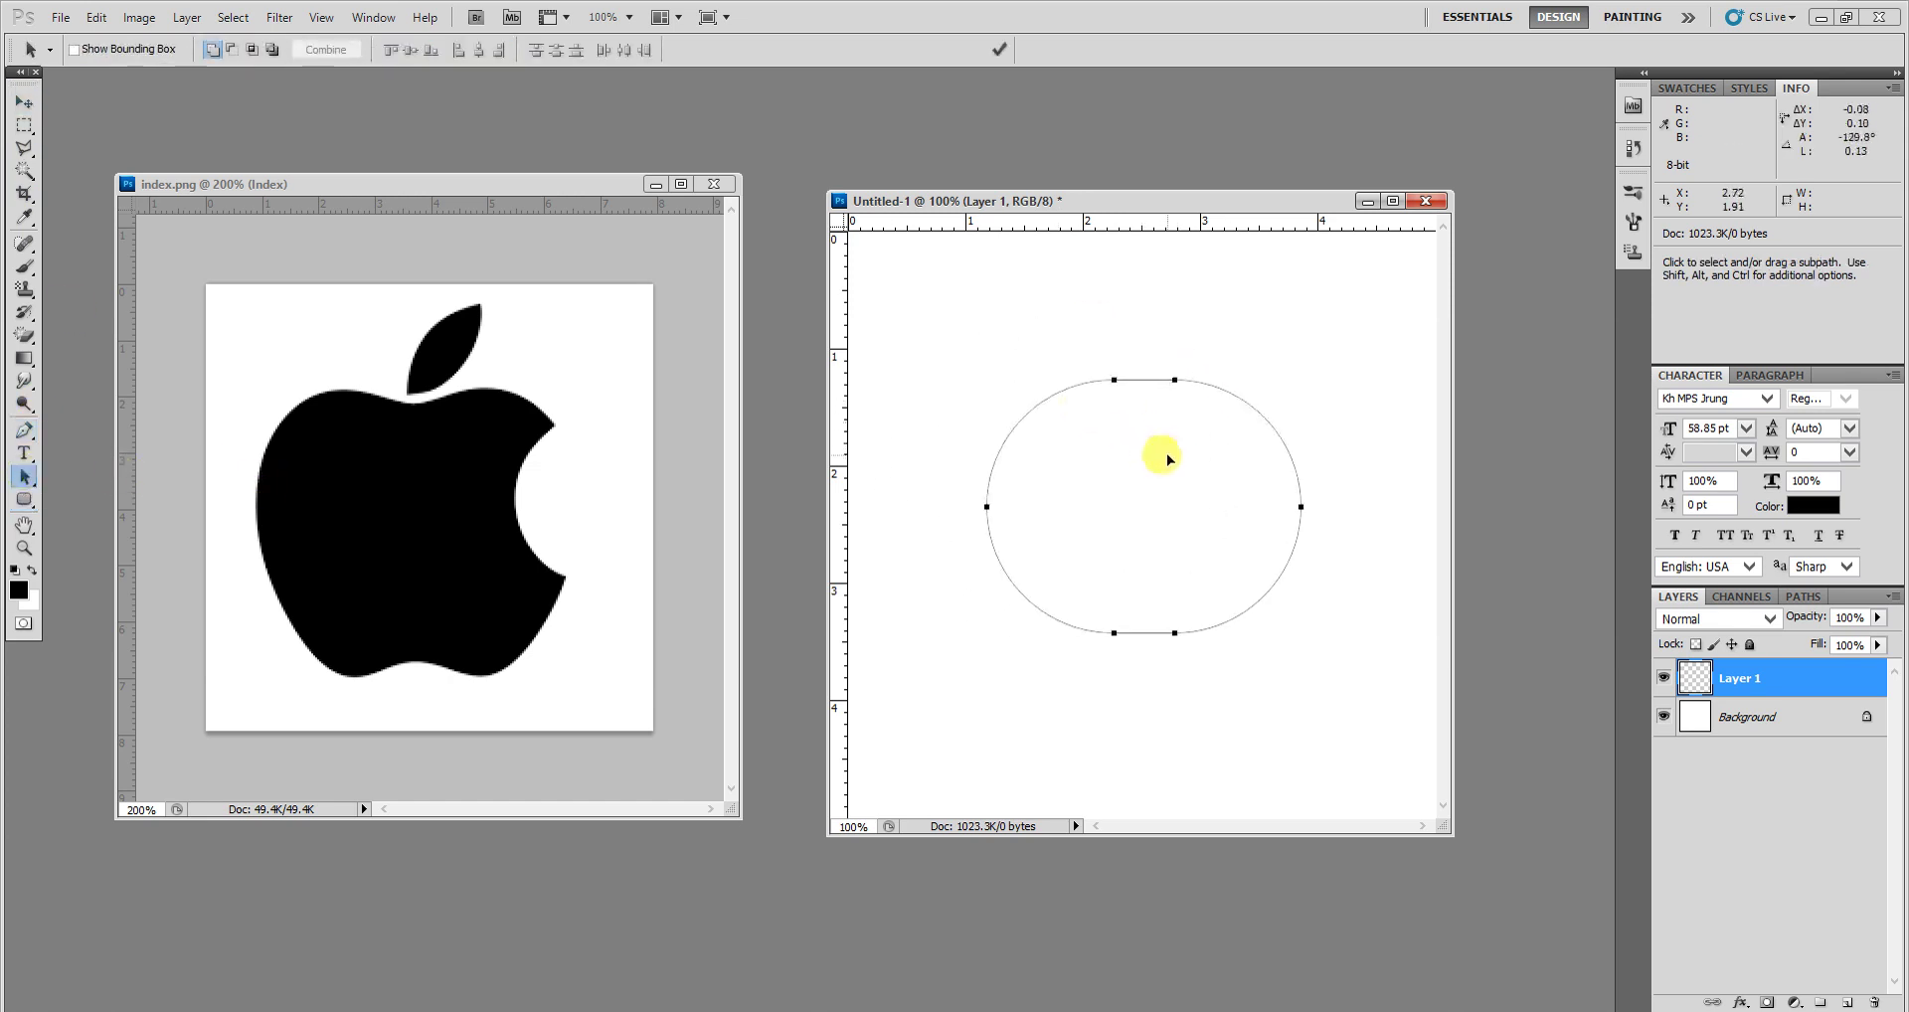
mouse_move(1084, 205)
left_mouse_down()
mouse_move(1070, 159)
mouse_move(1089, 193)
left_mouse_up()
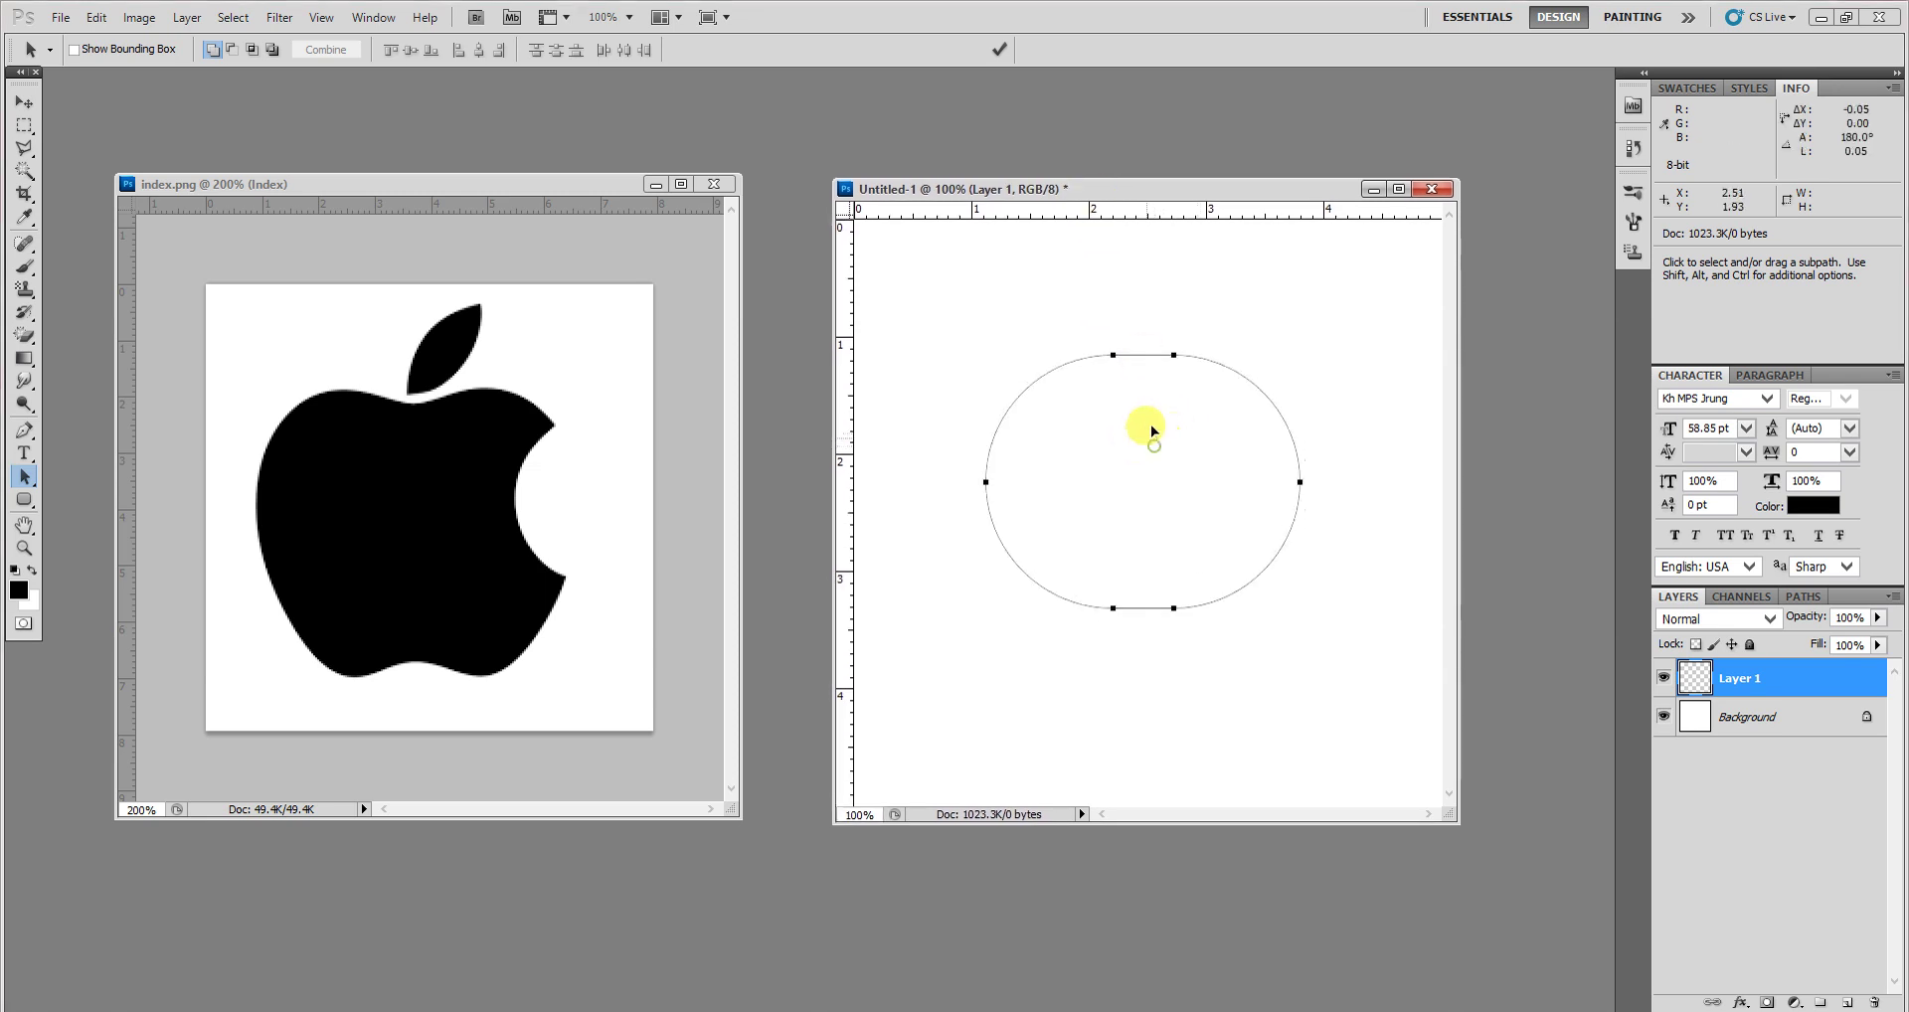
left_click_drag(1154, 449, 1136, 464)
key("ctrl")
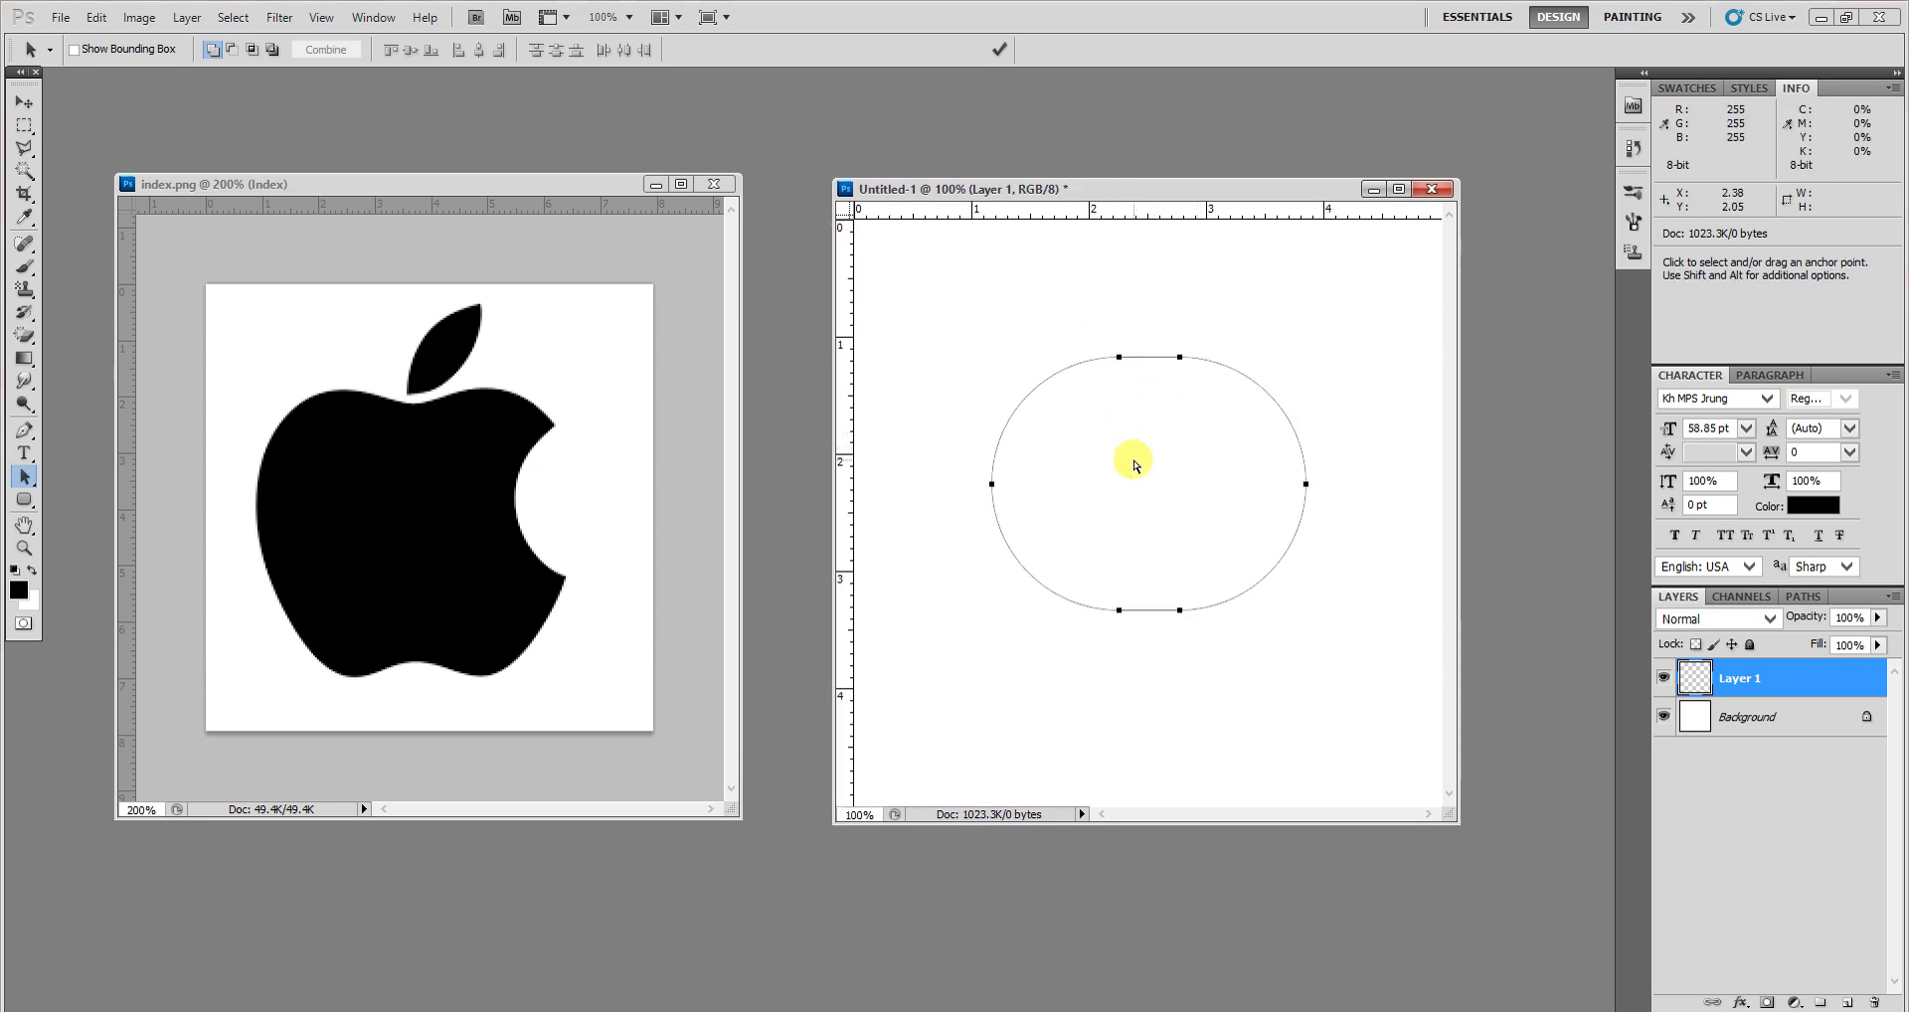
key("ctrl+t")
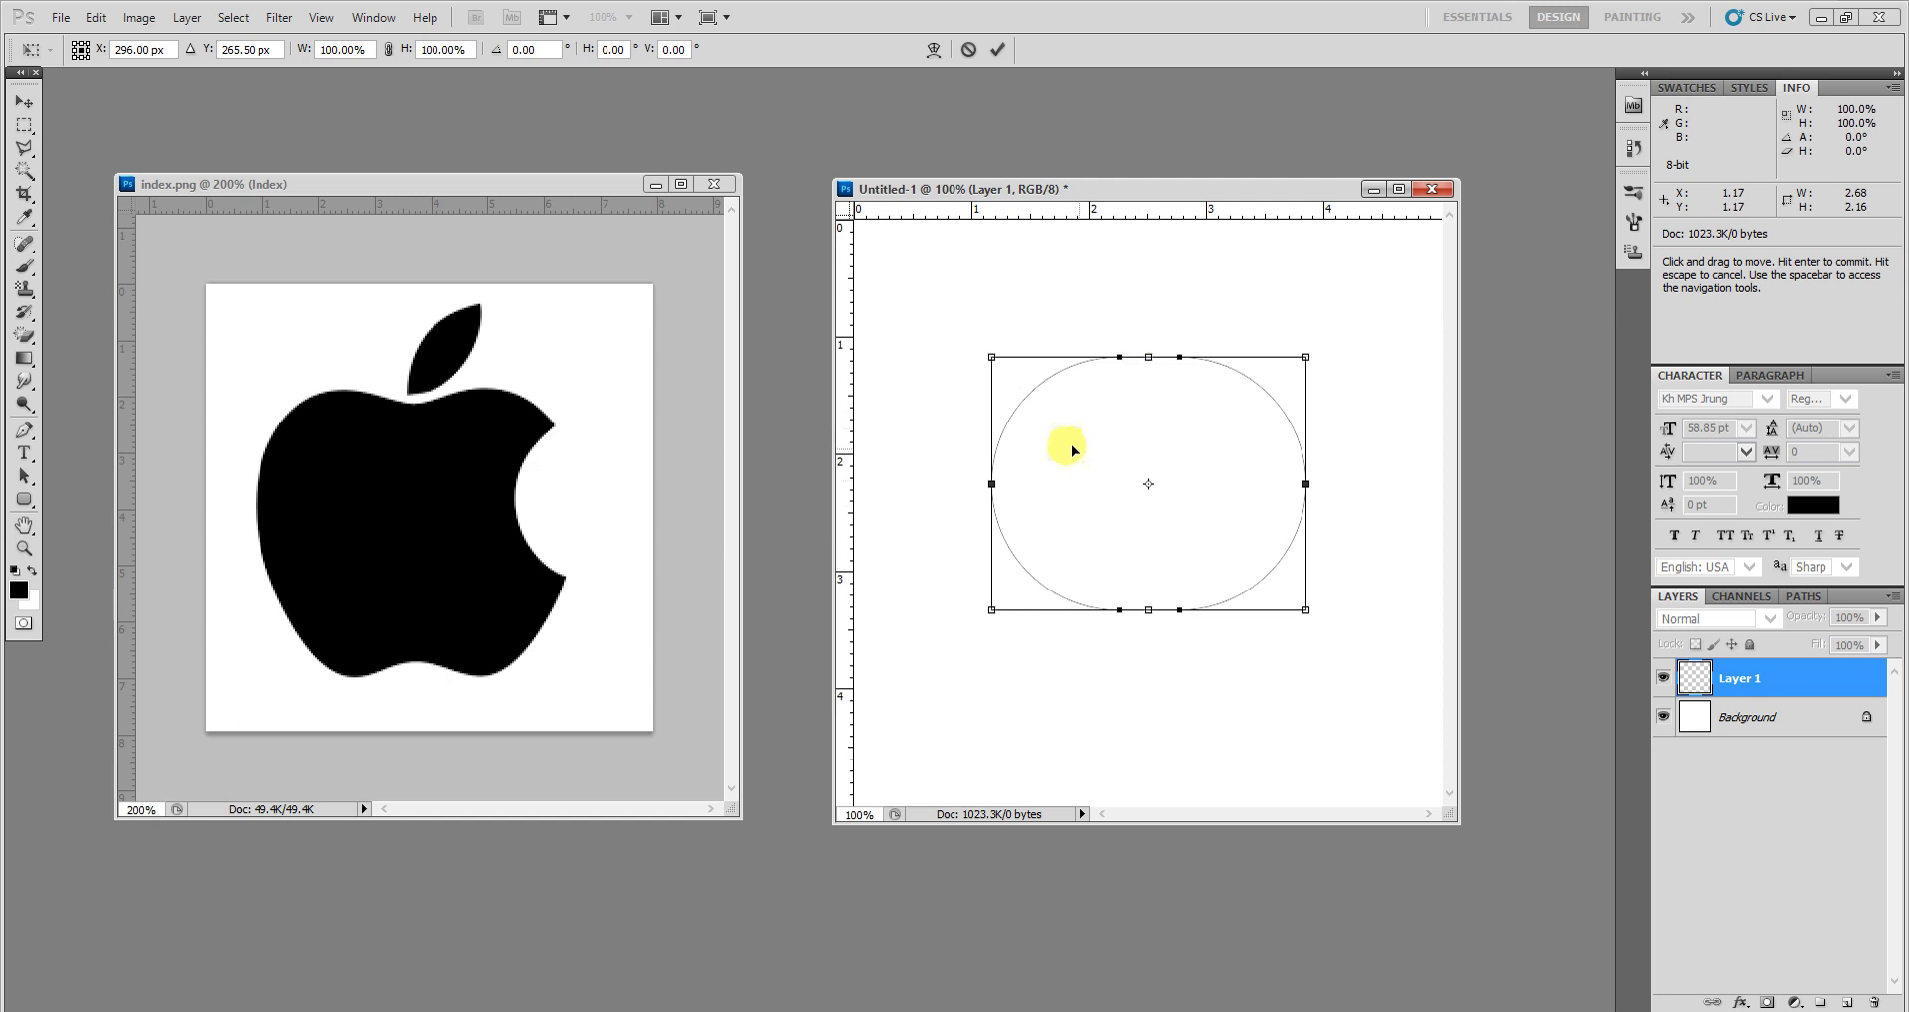
right_click(1068, 440)
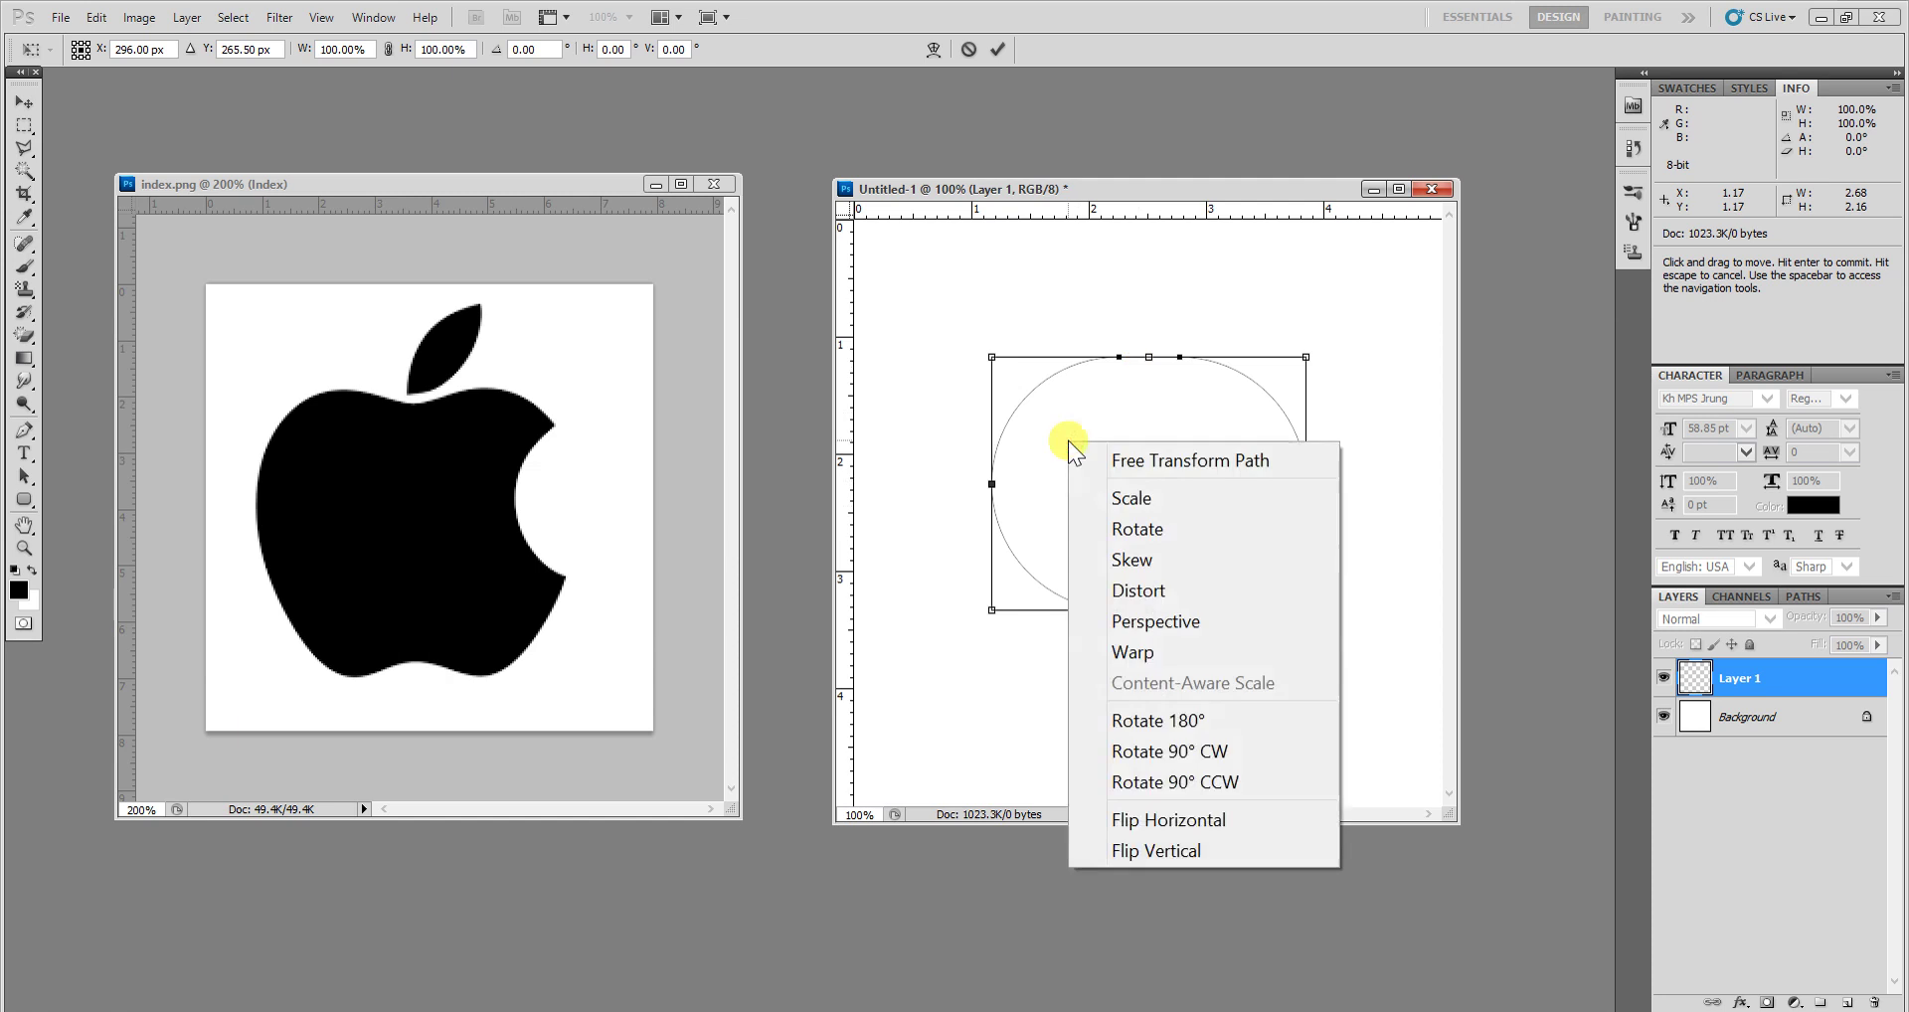
left_click(1130, 651)
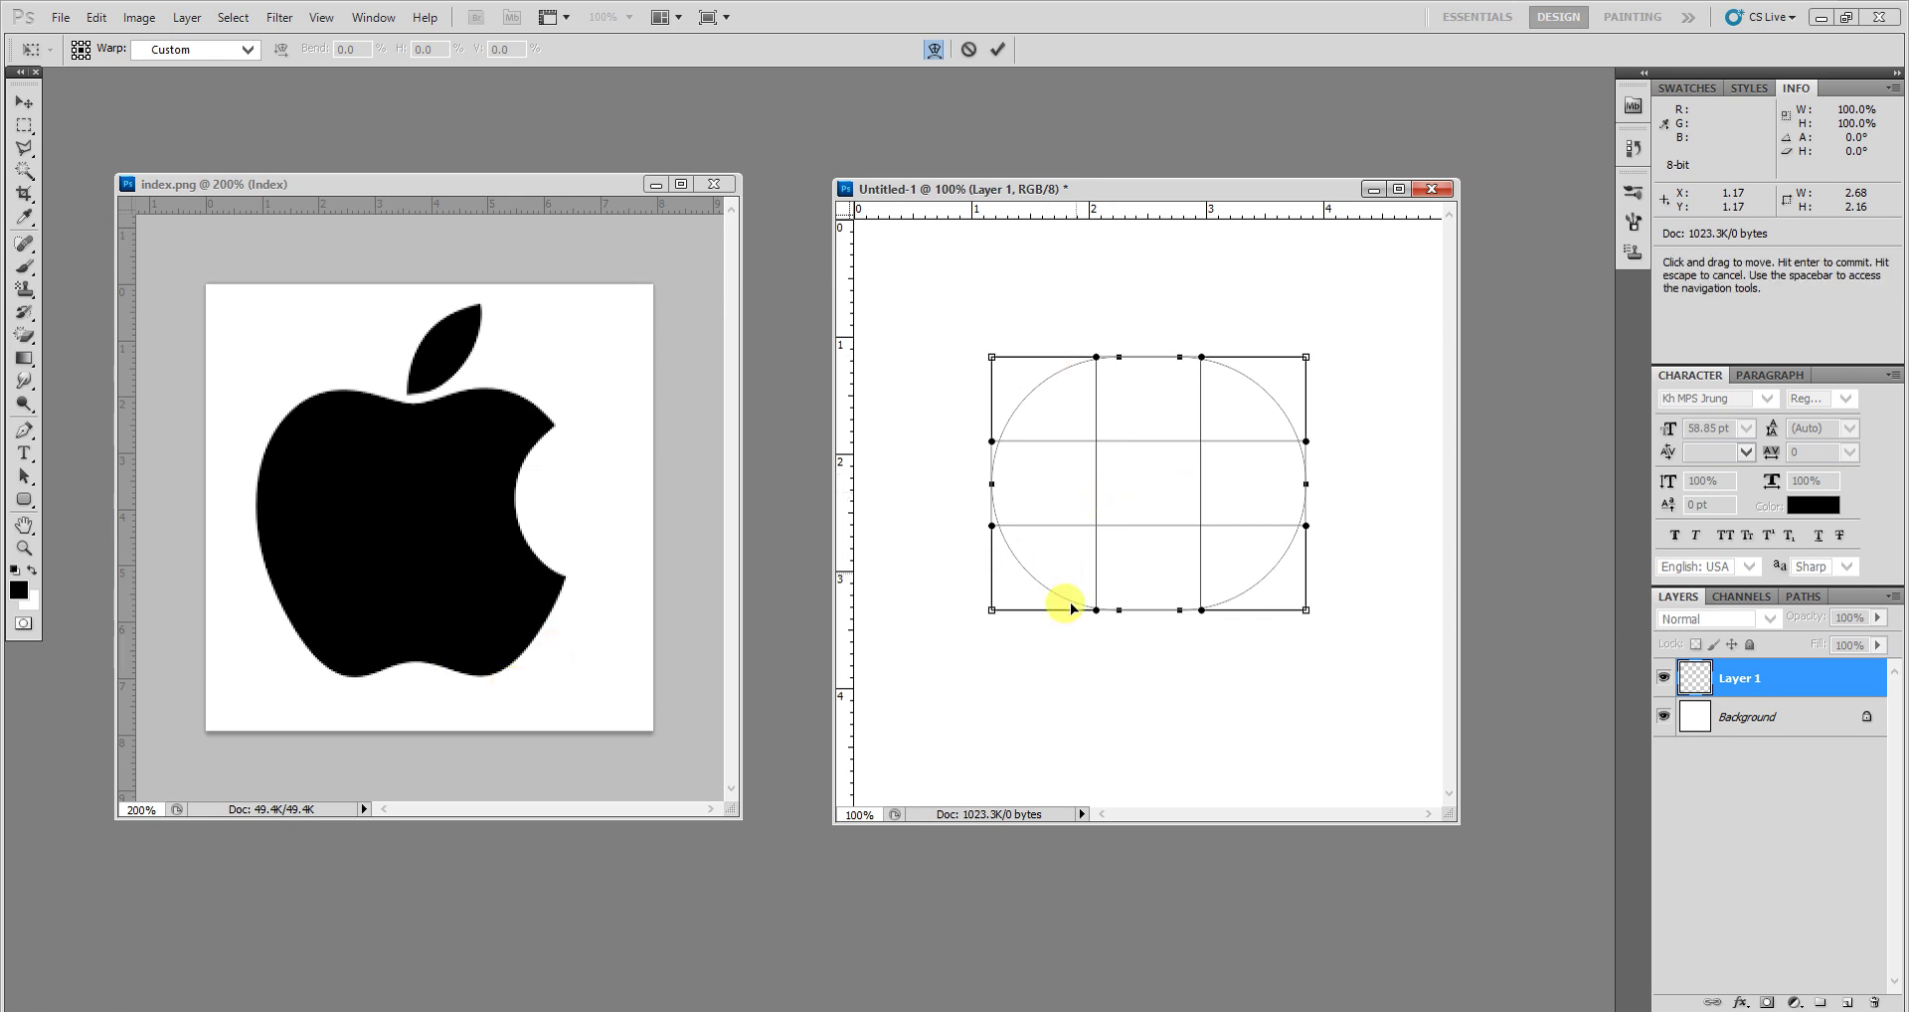
Step: Warp the bottom corners down and inward and bulge both sides outward
left_click_drag(992, 610, 1018, 727)
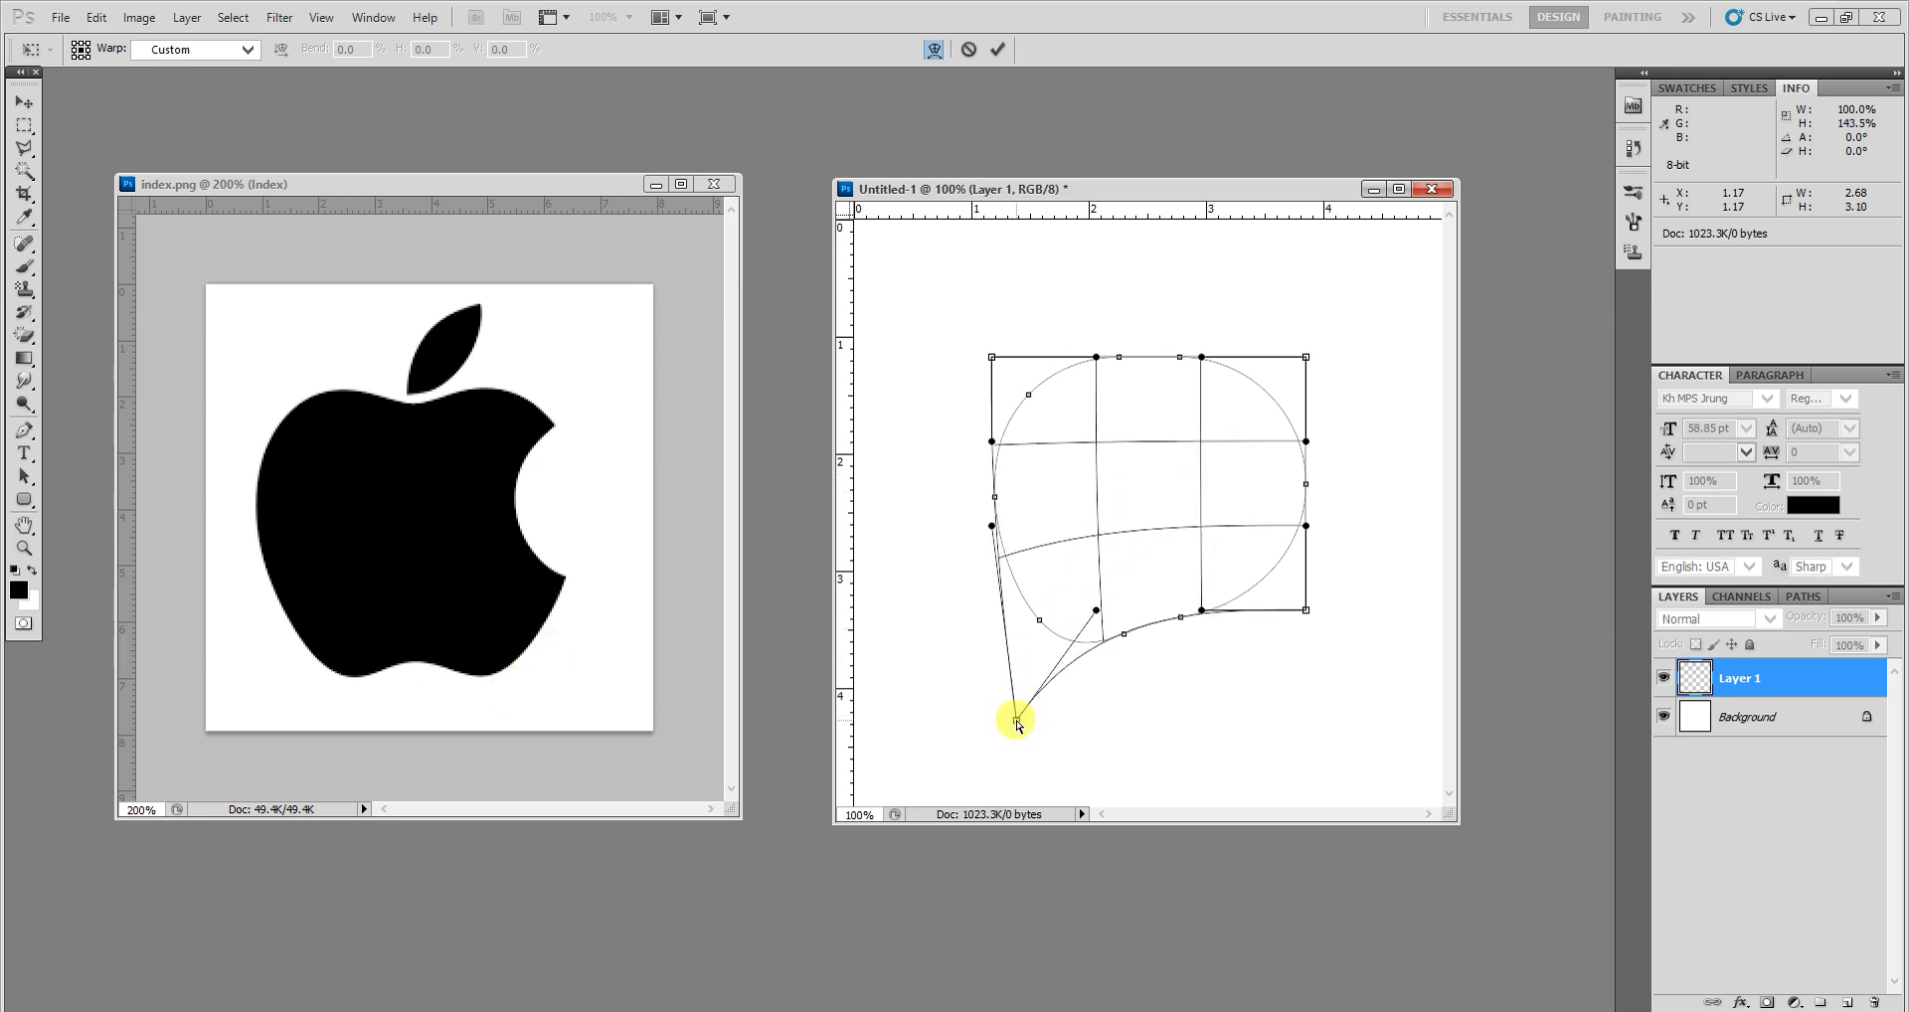
mouse_move(1305, 613)
left_mouse_down()
mouse_move(1255, 742)
mouse_move(1229, 734)
left_mouse_up()
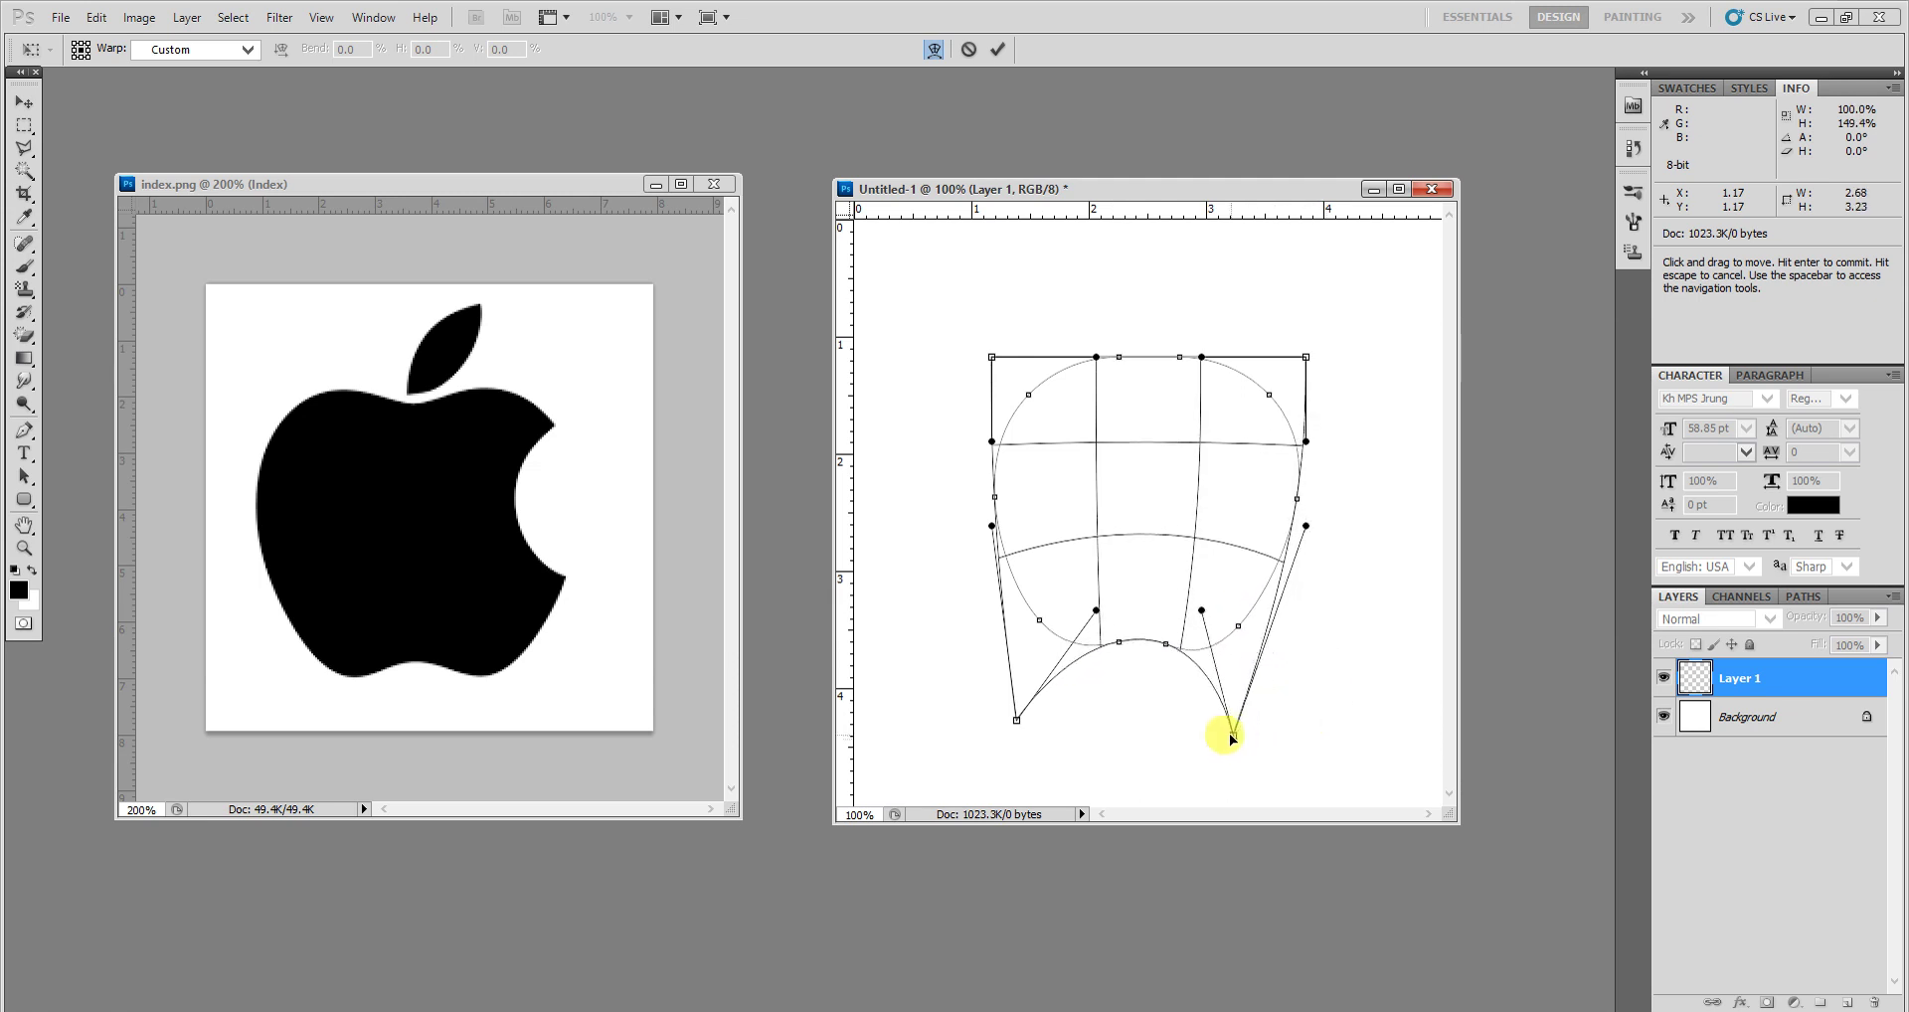
left_click_drag(1015, 722, 1064, 738)
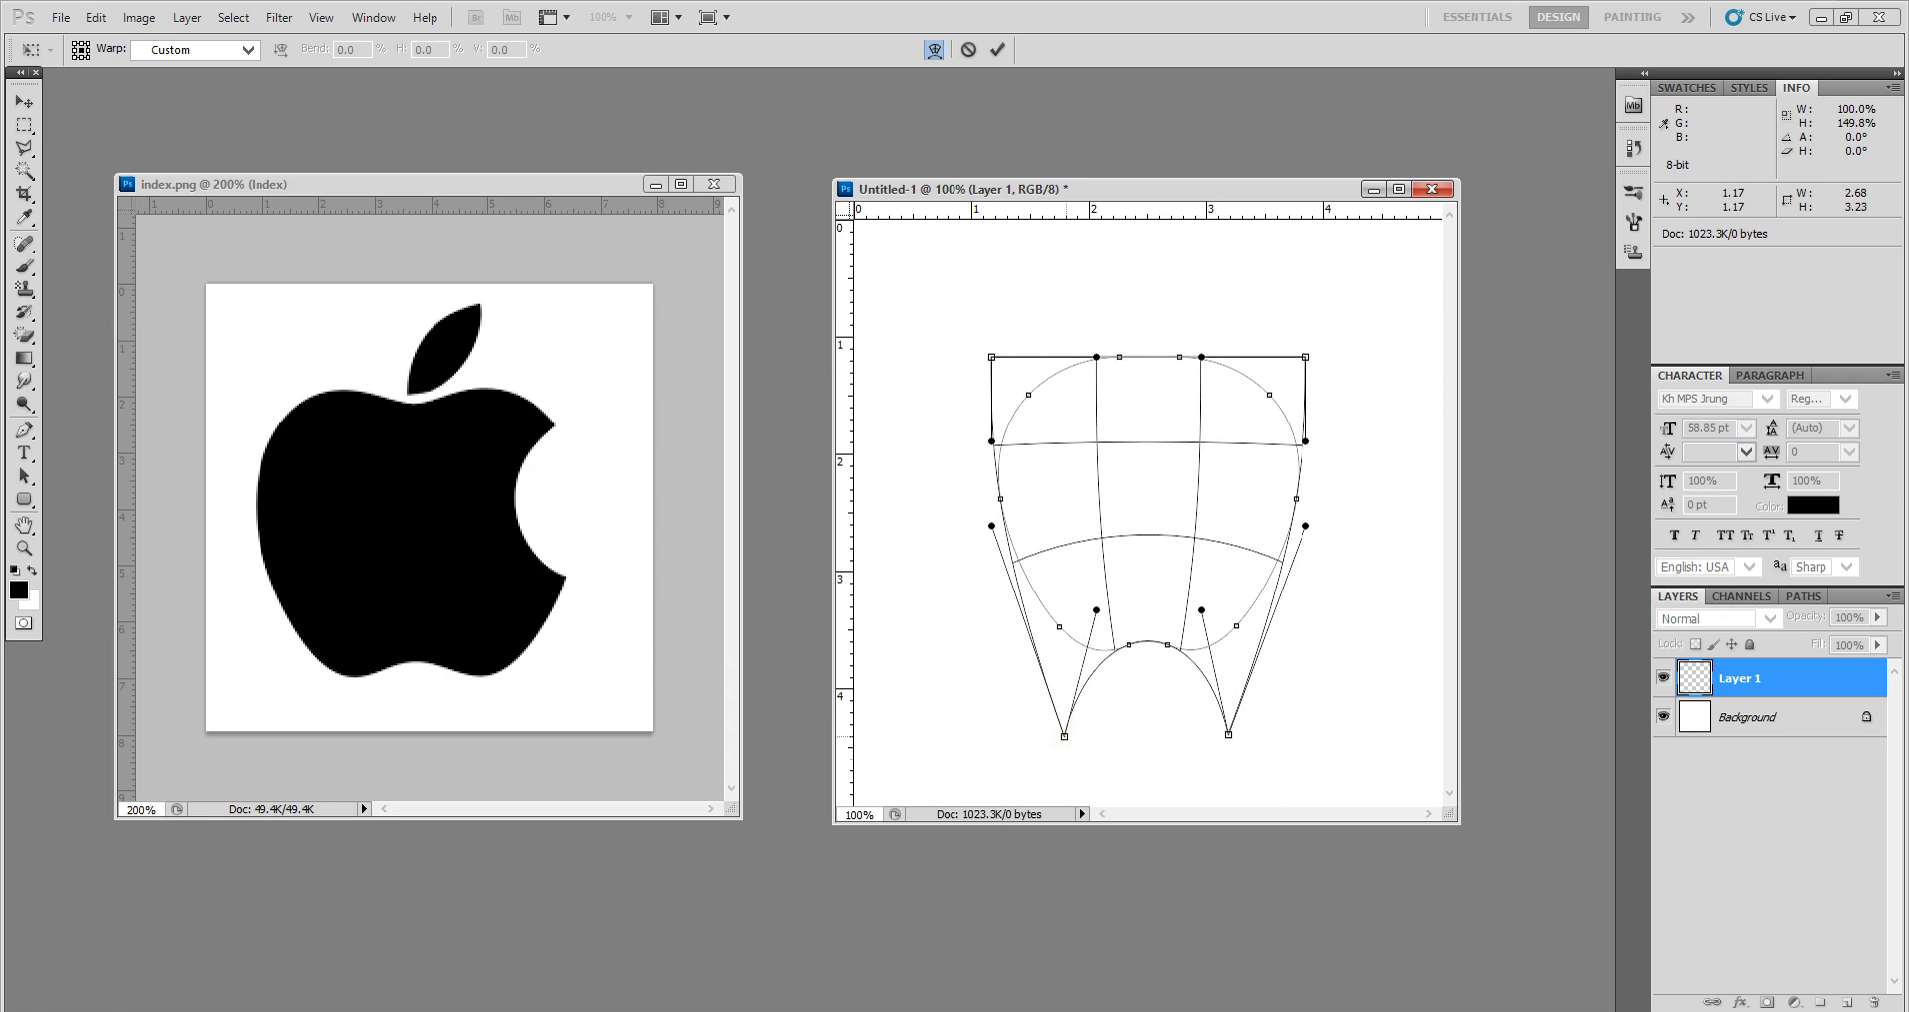
left_click_drag(1000, 500, 992, 511)
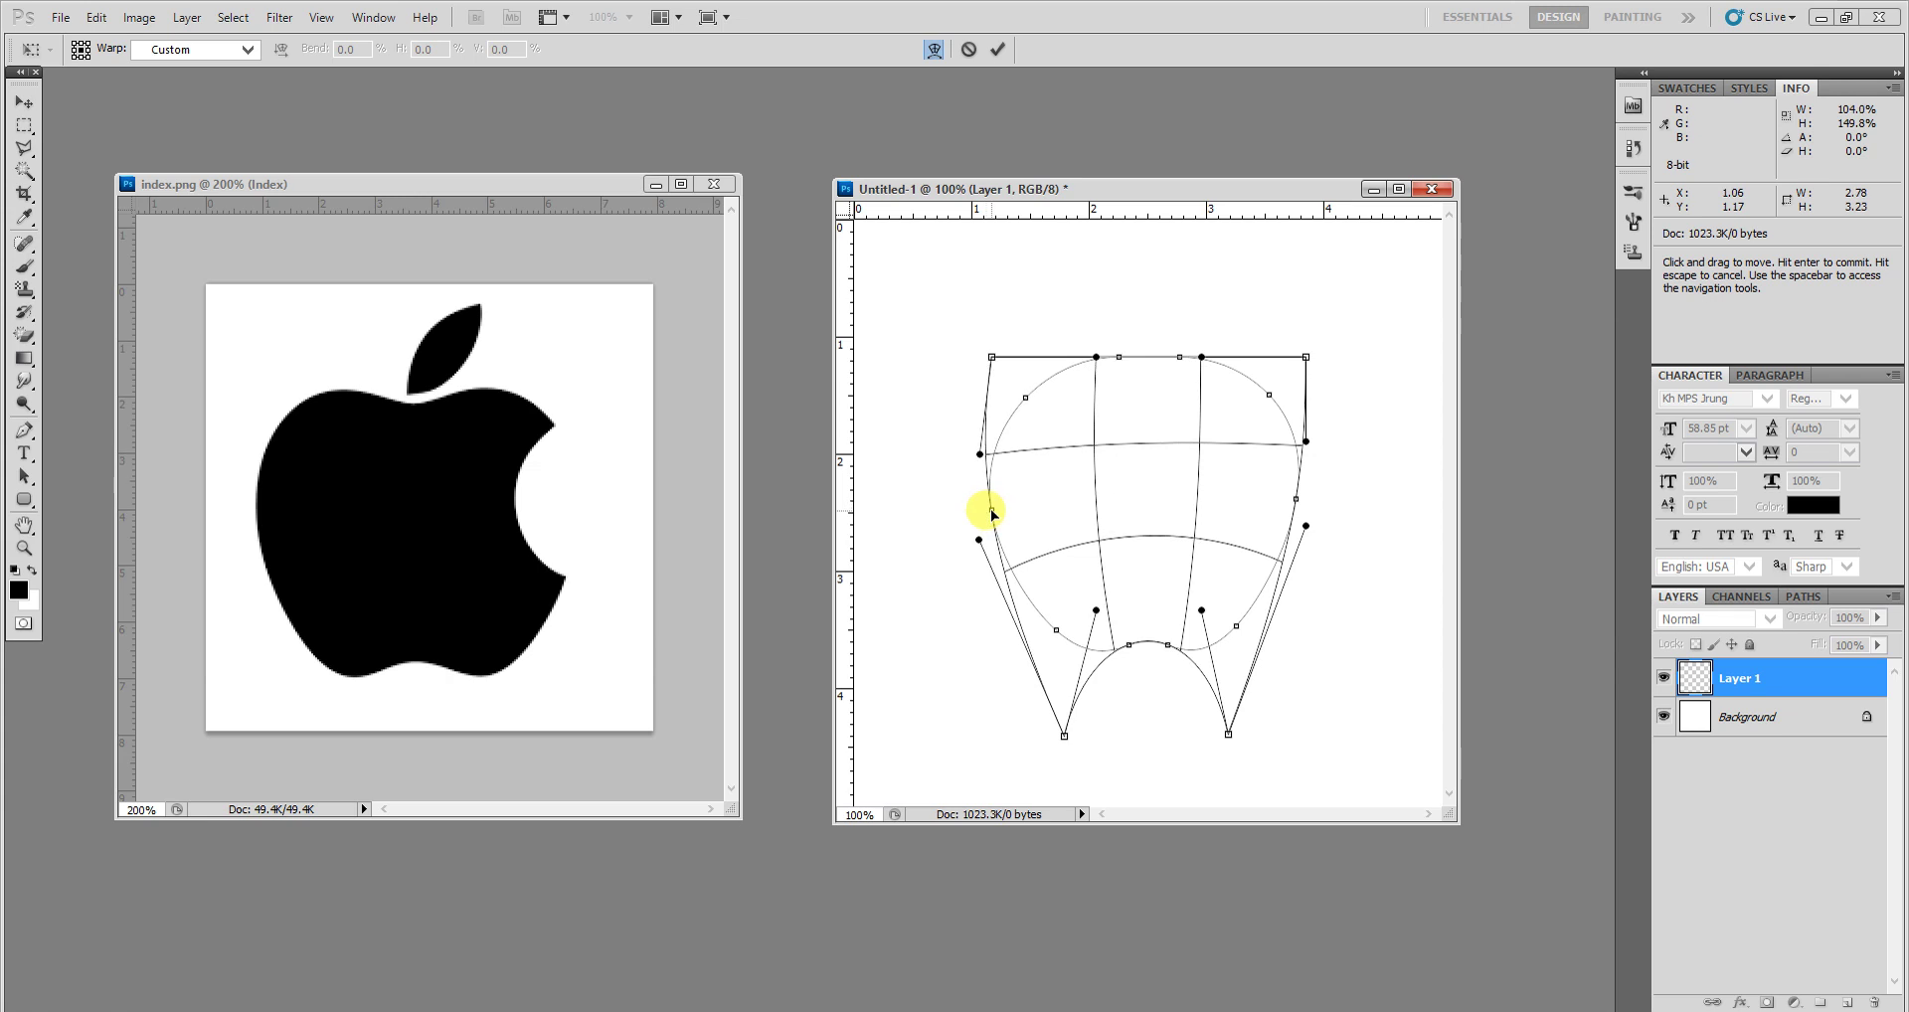
left_click_drag(1296, 500, 1317, 495)
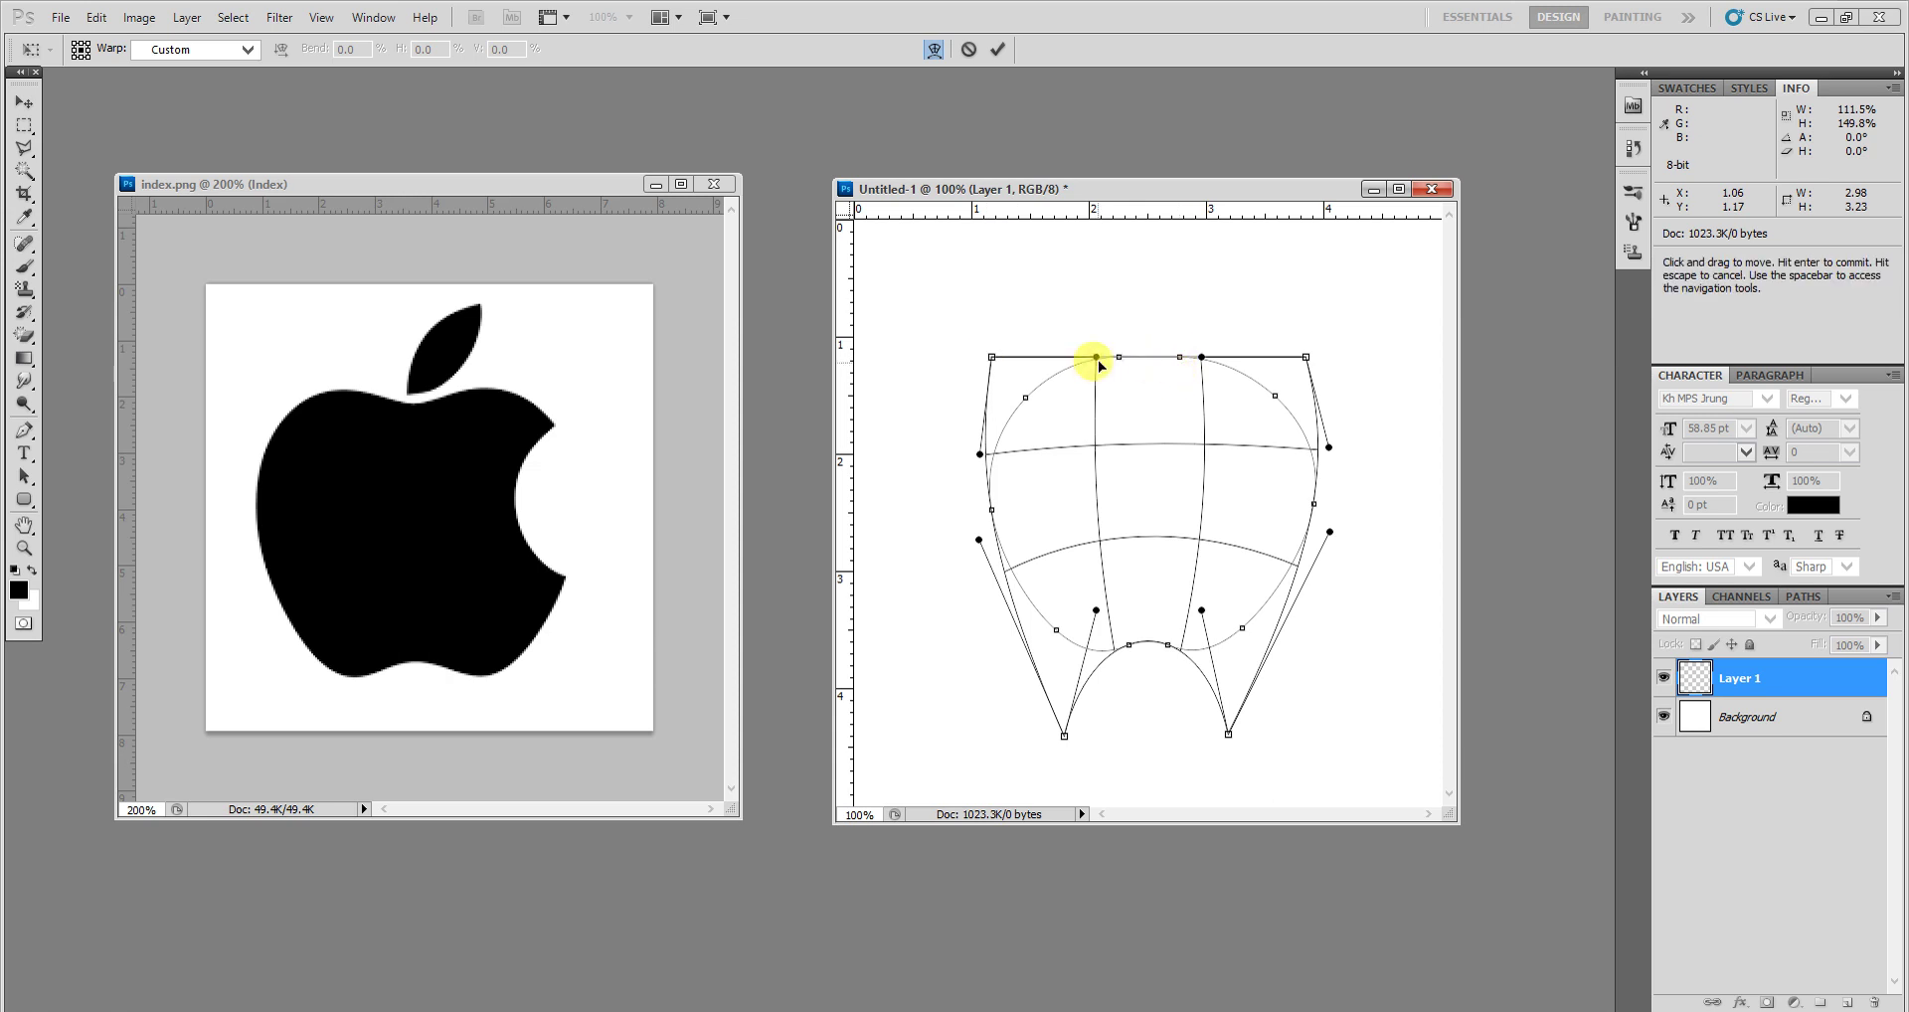
Step: Warp the top into a central dip between raised shoulders, refining the lobes
mouse_move(1096, 358)
left_mouse_down()
mouse_move(1057, 459)
mouse_move(1082, 360)
mouse_move(1146, 408)
left_mouse_up()
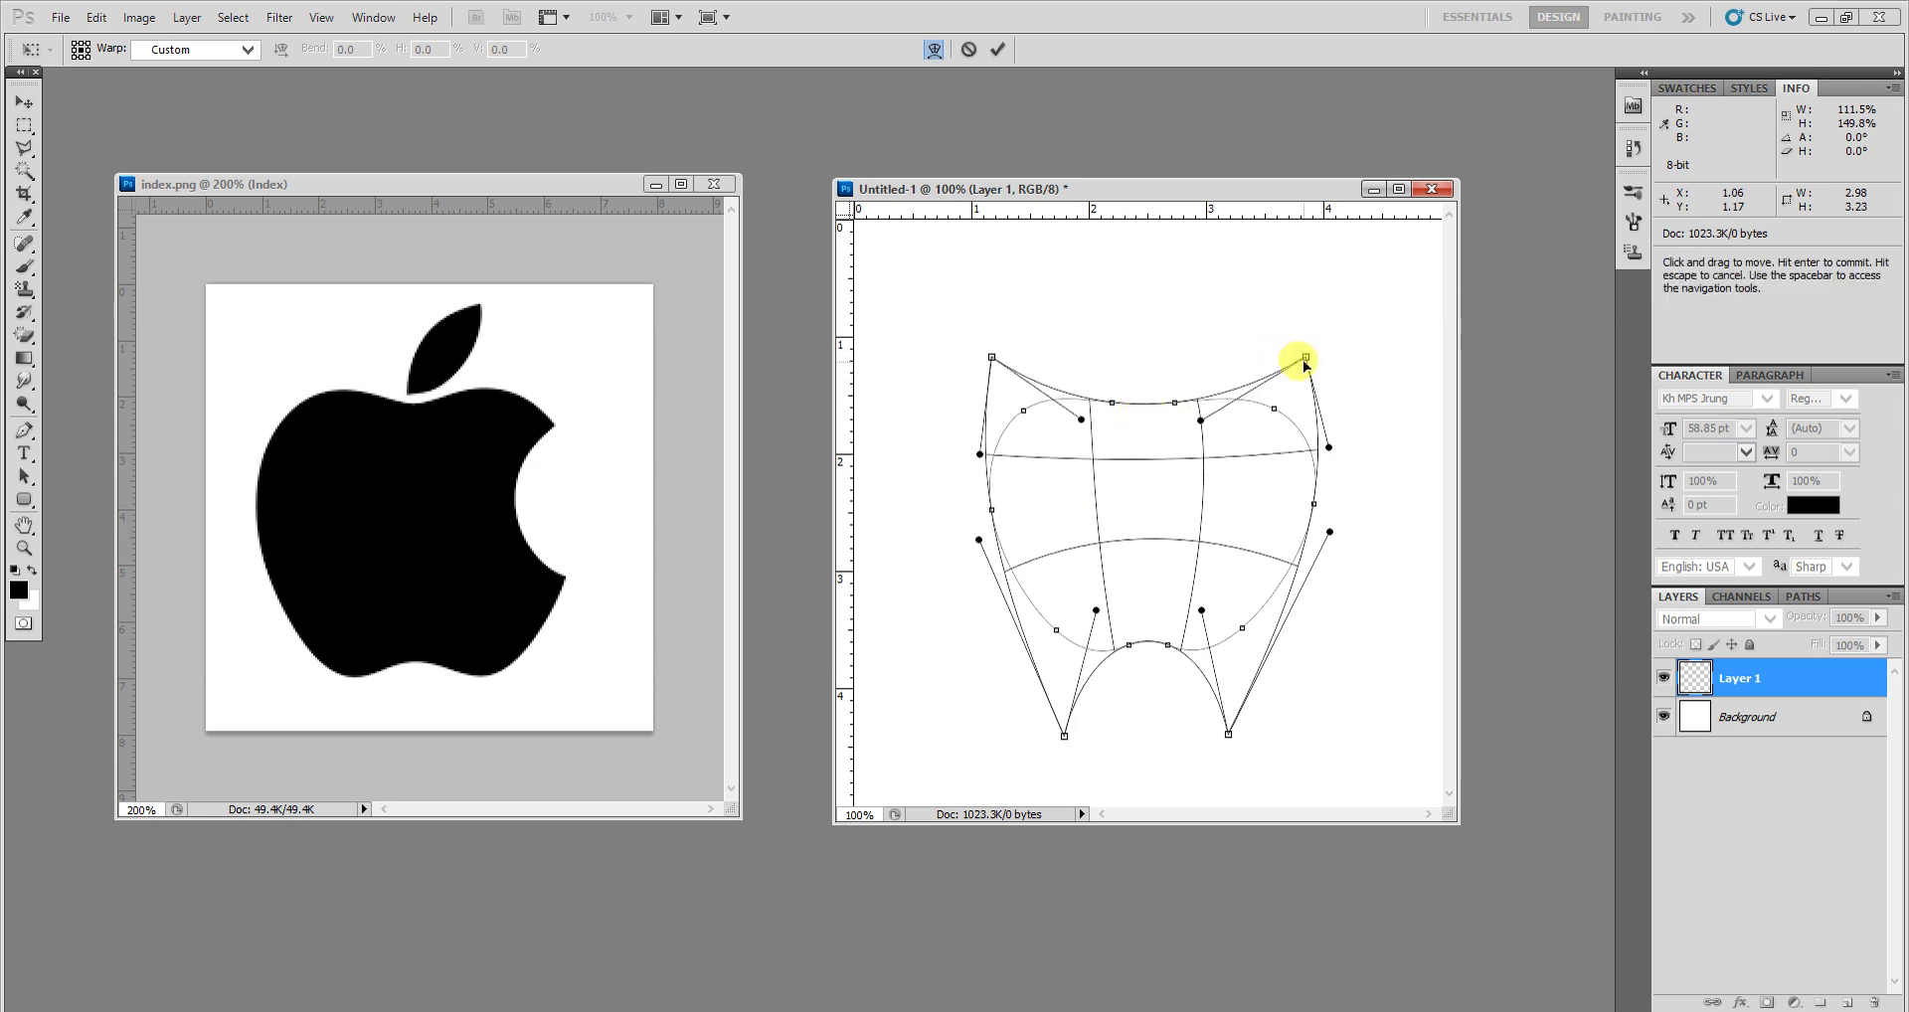
left_click_drag(1306, 357, 1255, 321)
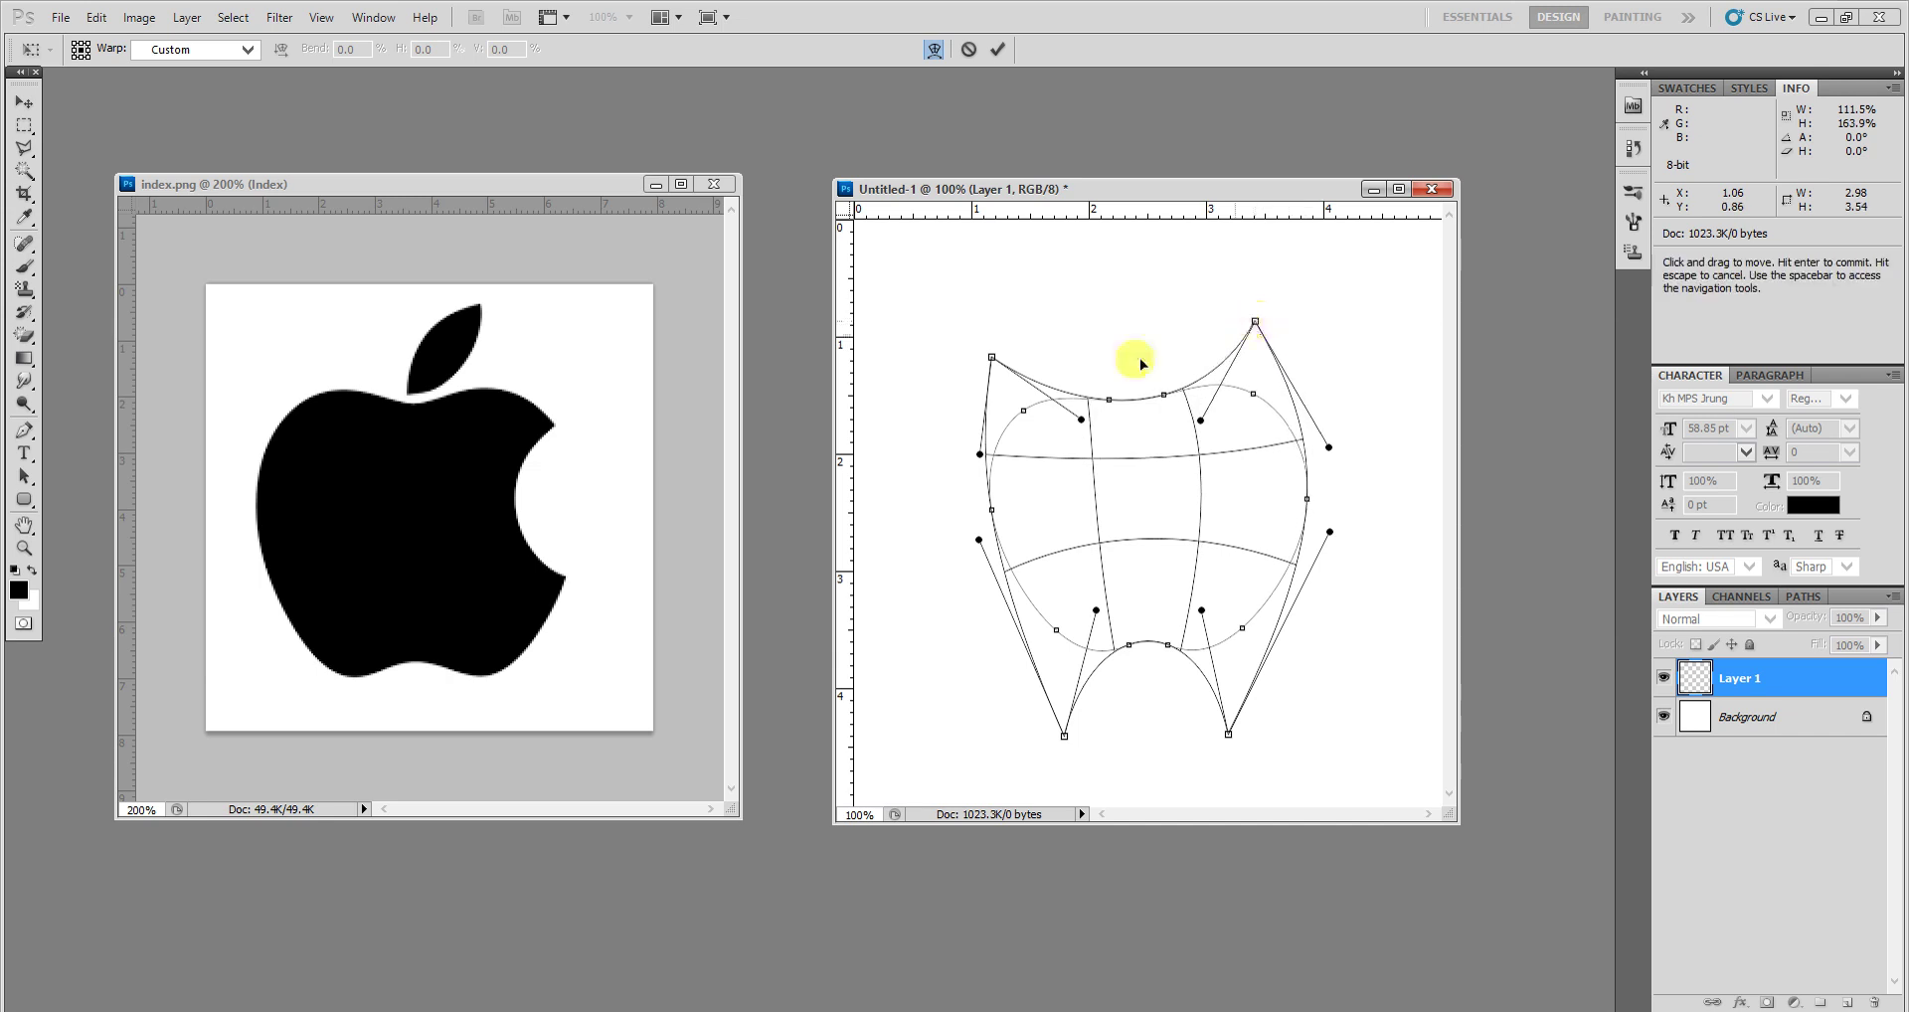
left_click_drag(991, 358, 1024, 336)
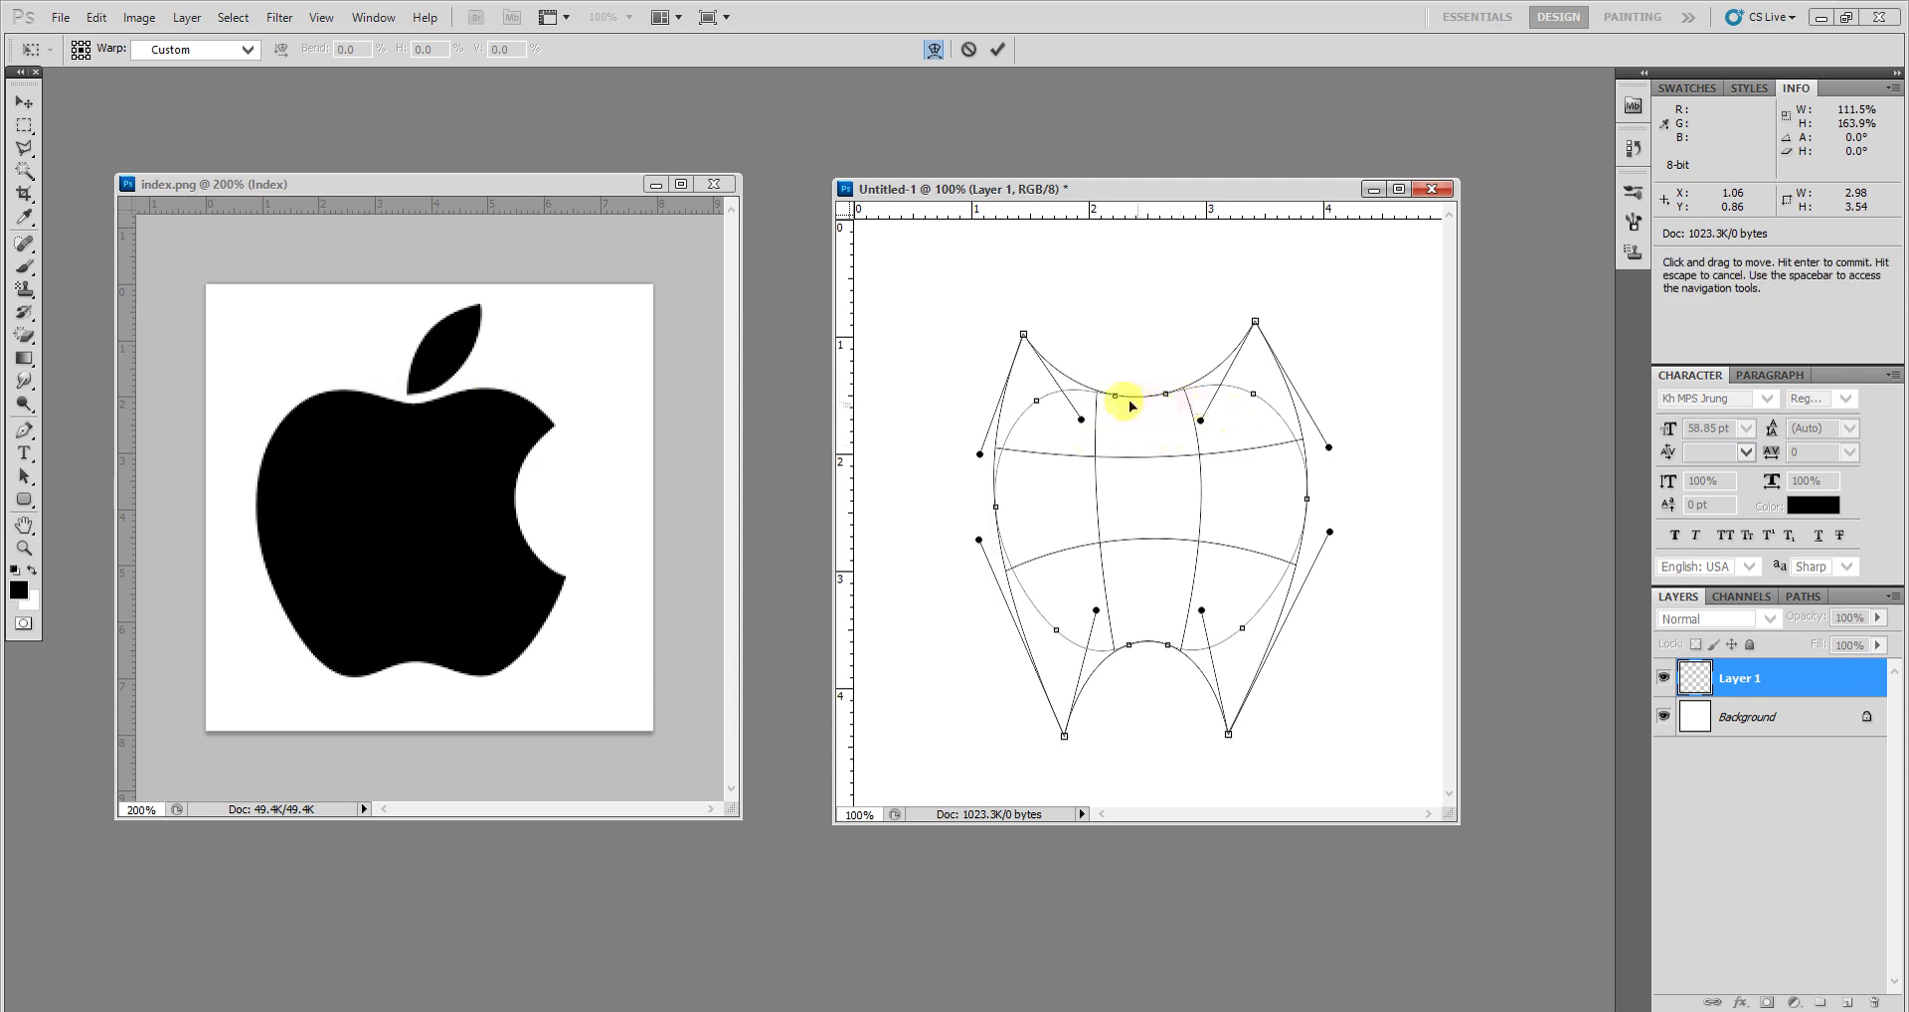
left_click_drag(1115, 400, 1152, 400)
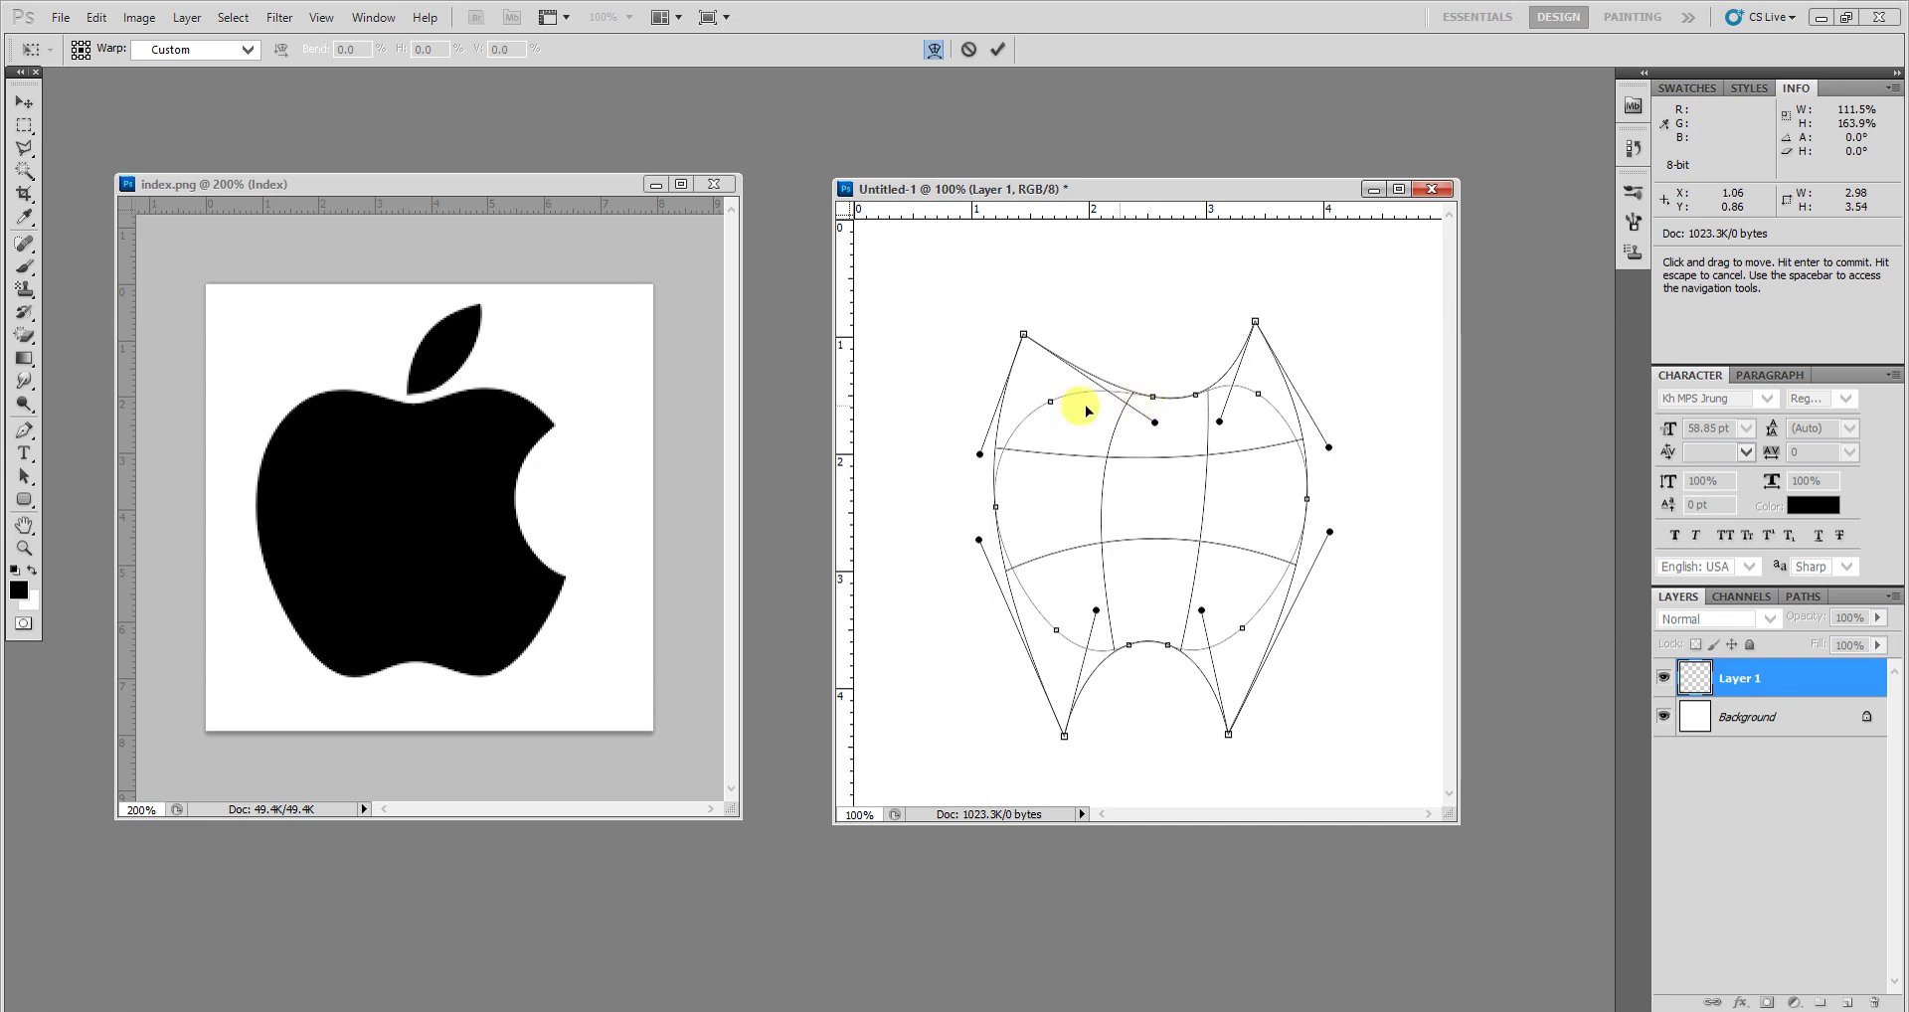
left_click_drag(1053, 410, 1044, 399)
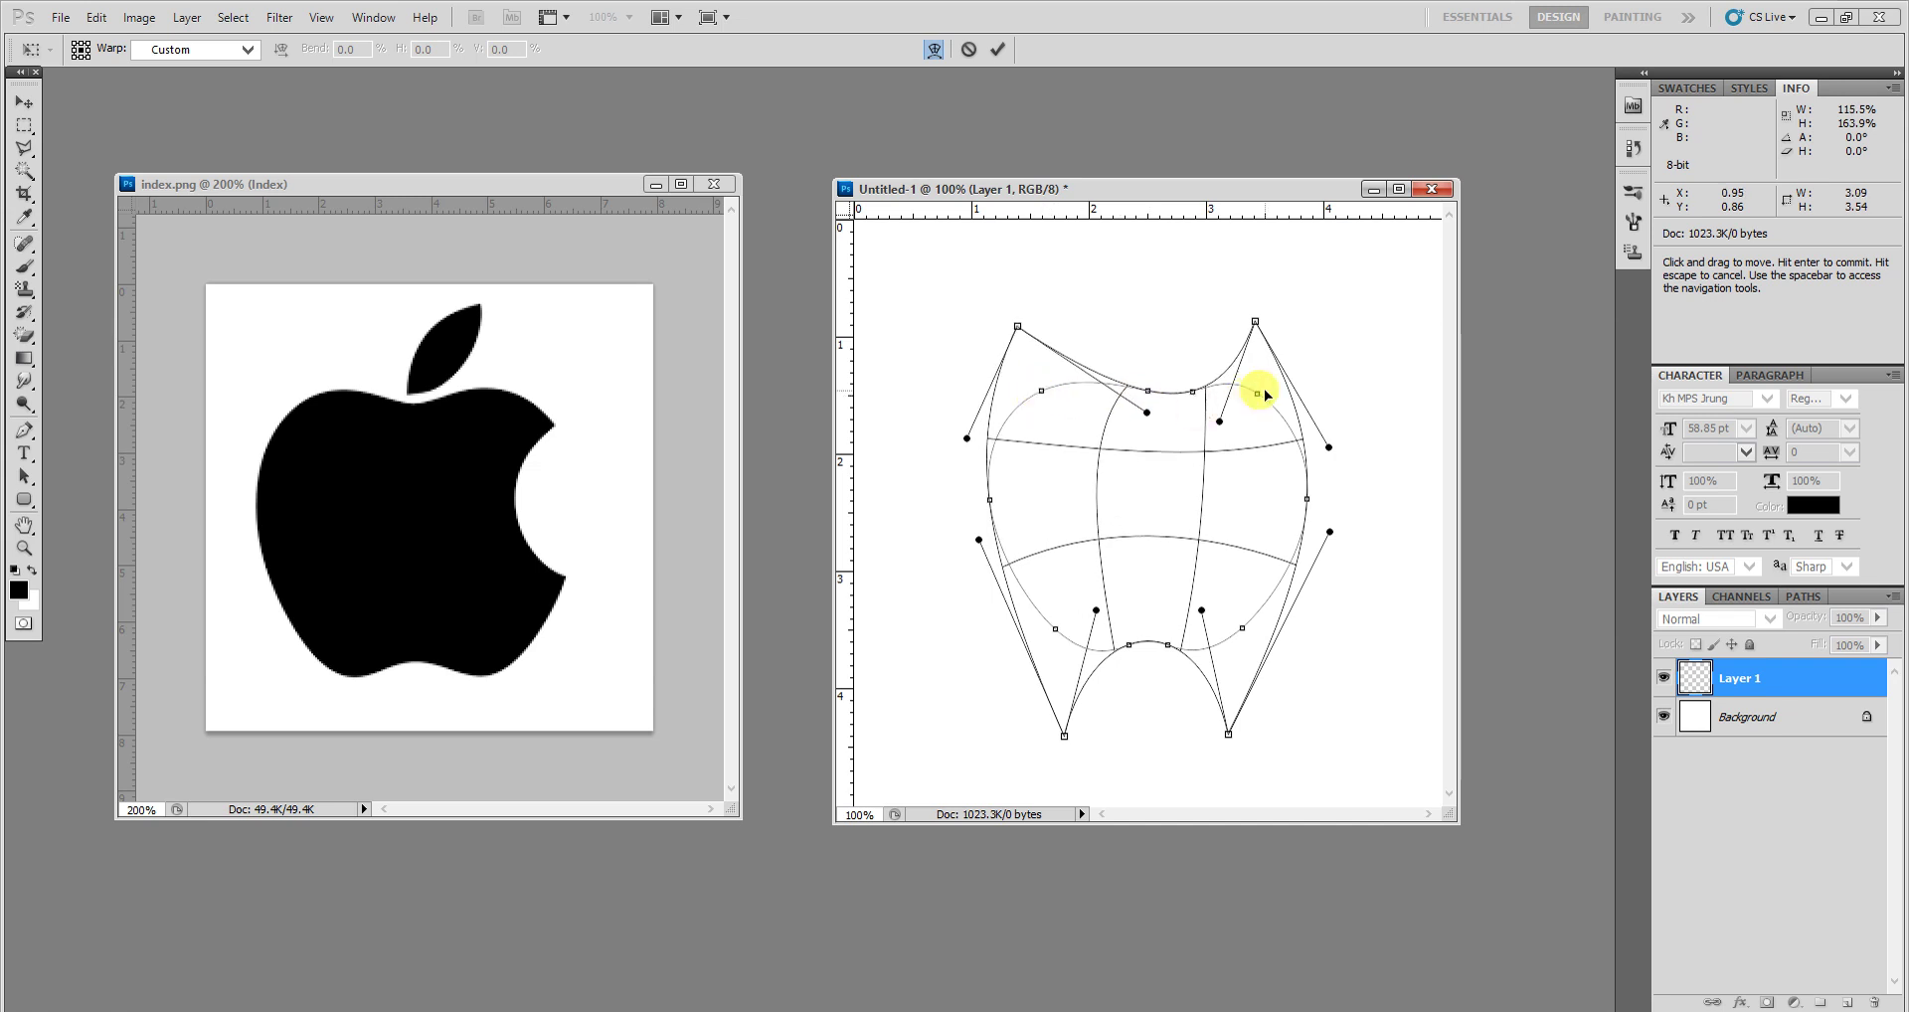
left_click_drag(1257, 398, 1264, 391)
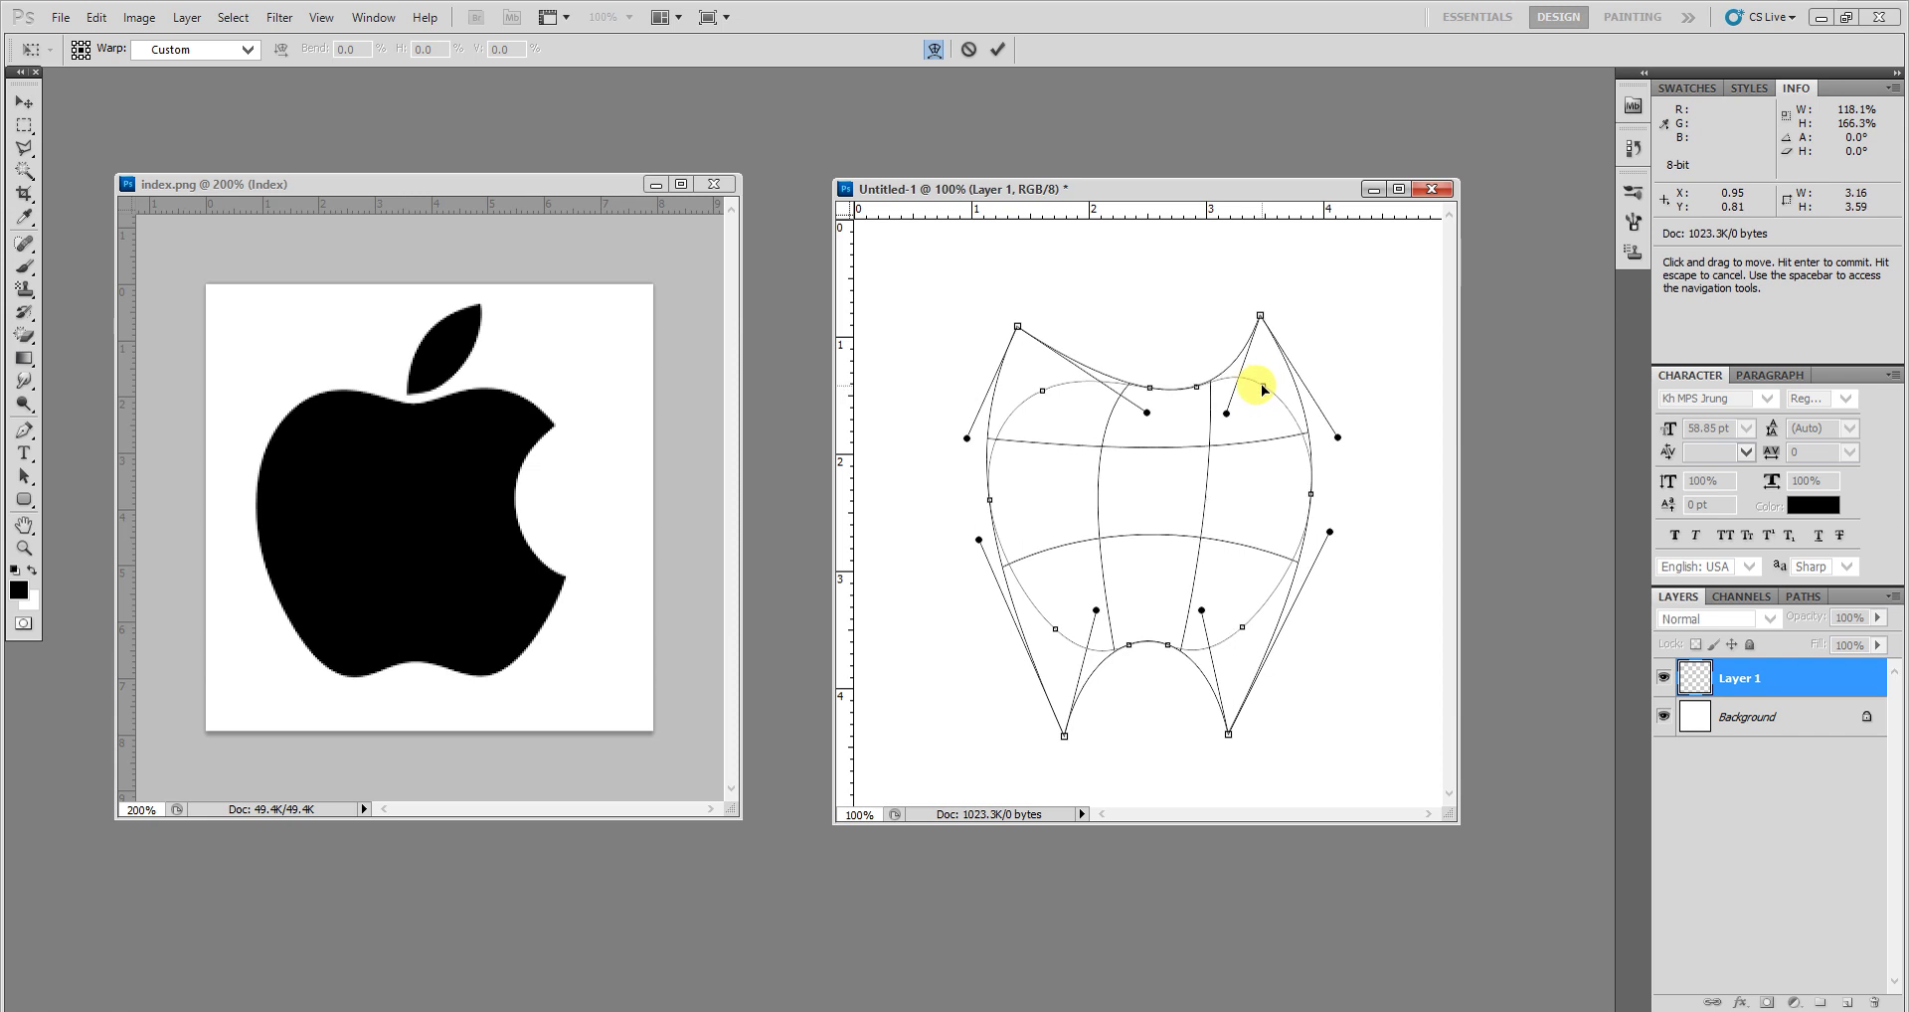
left_click_drag(1045, 395, 1040, 389)
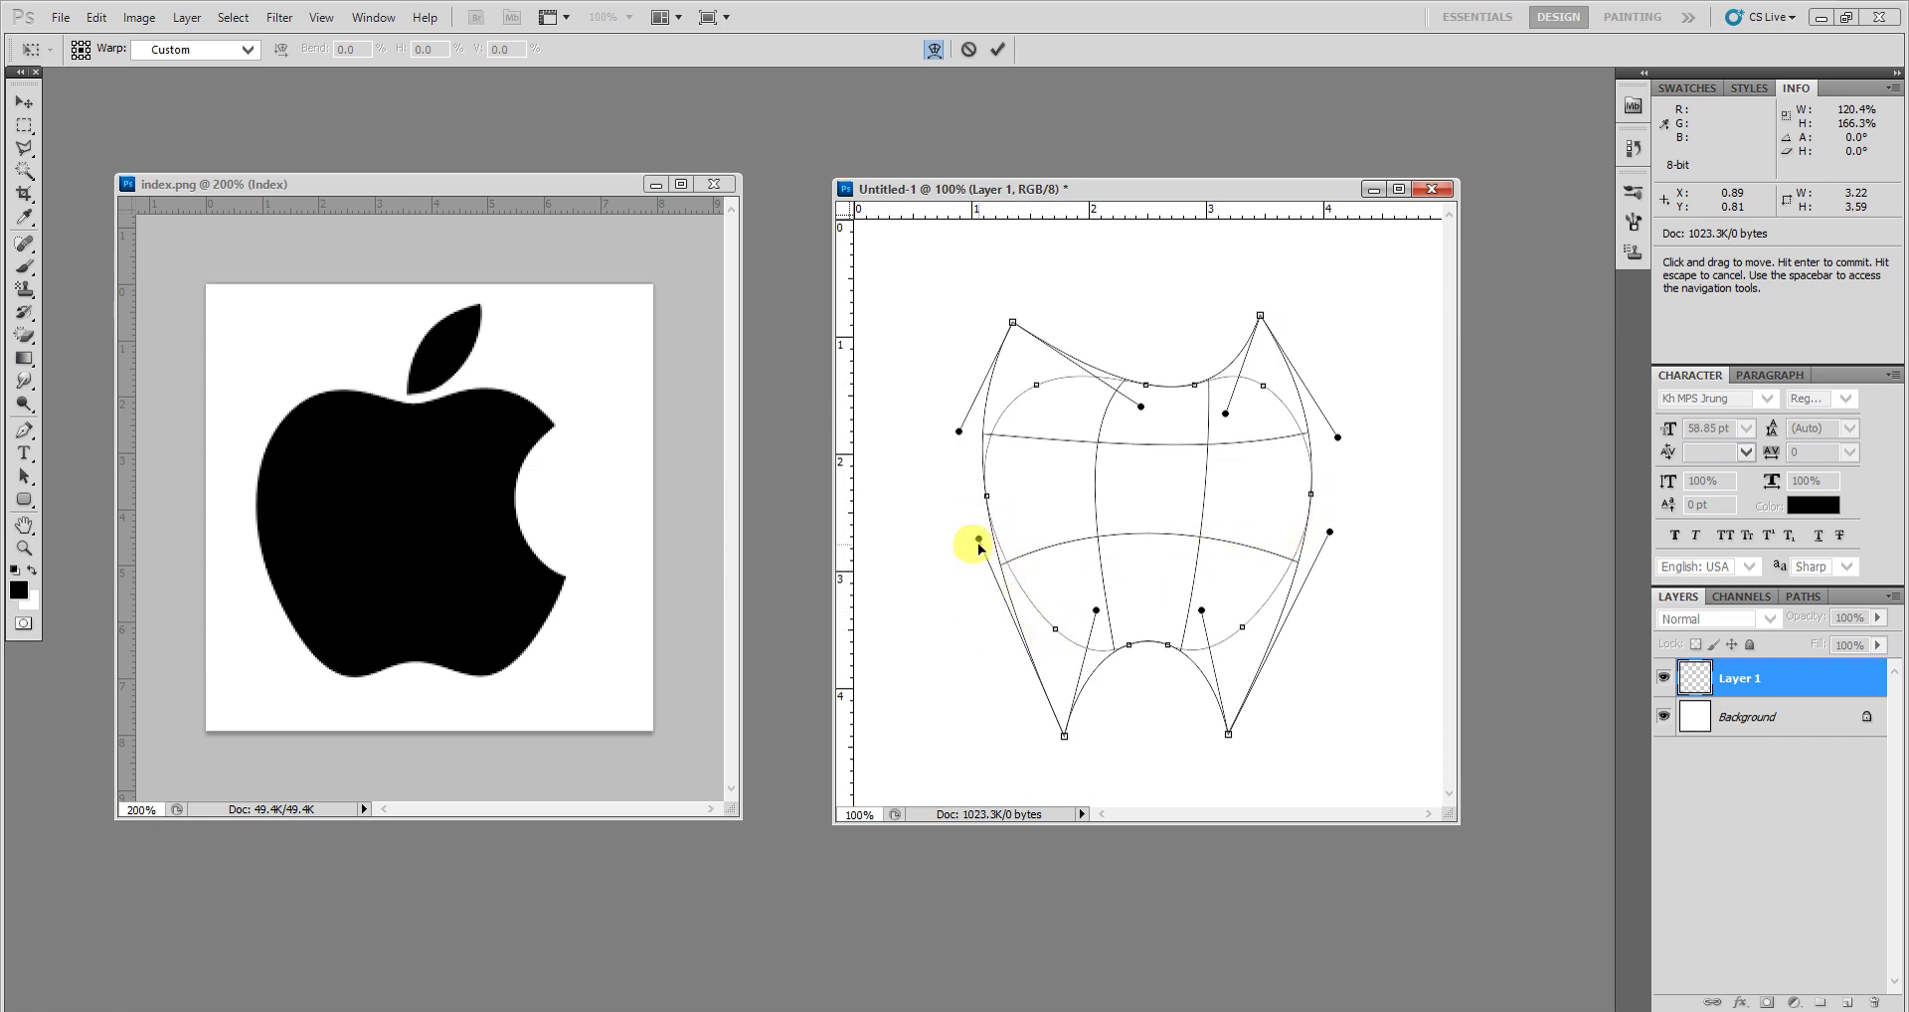
left_click_drag(979, 542, 963, 549)
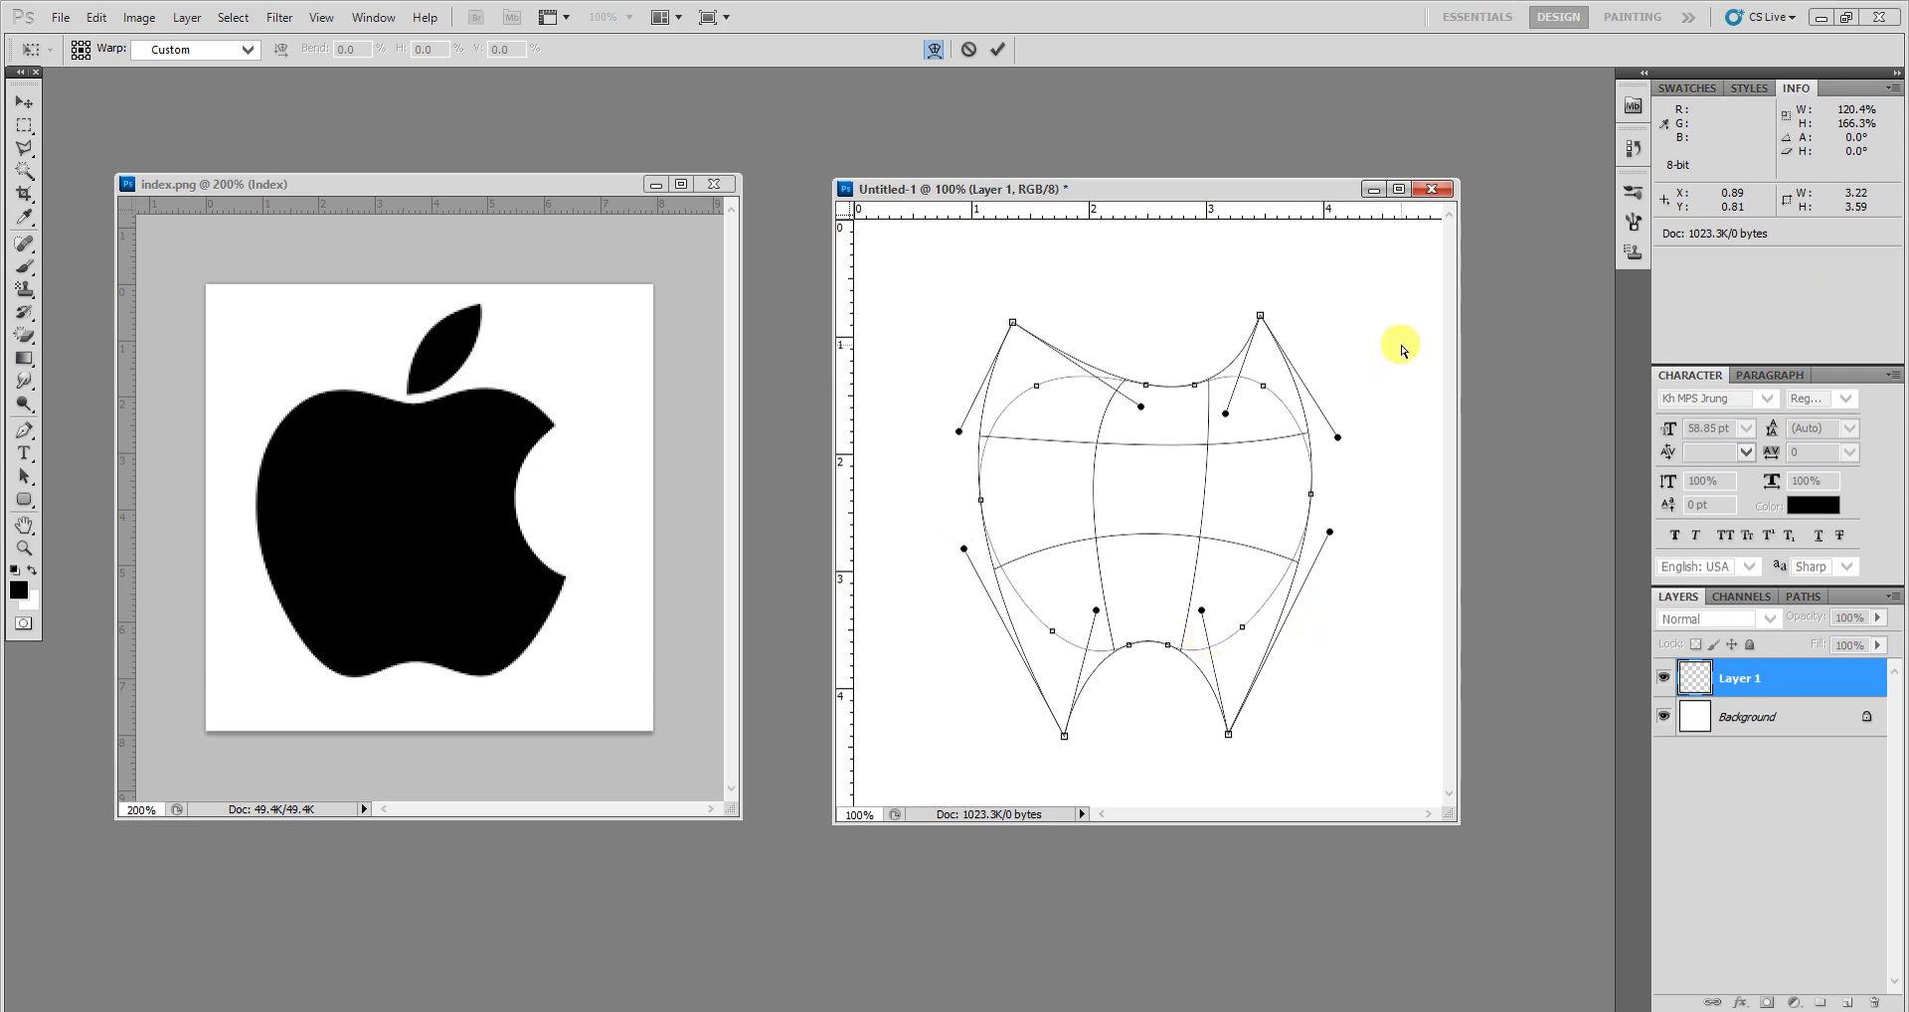
key("Escape")
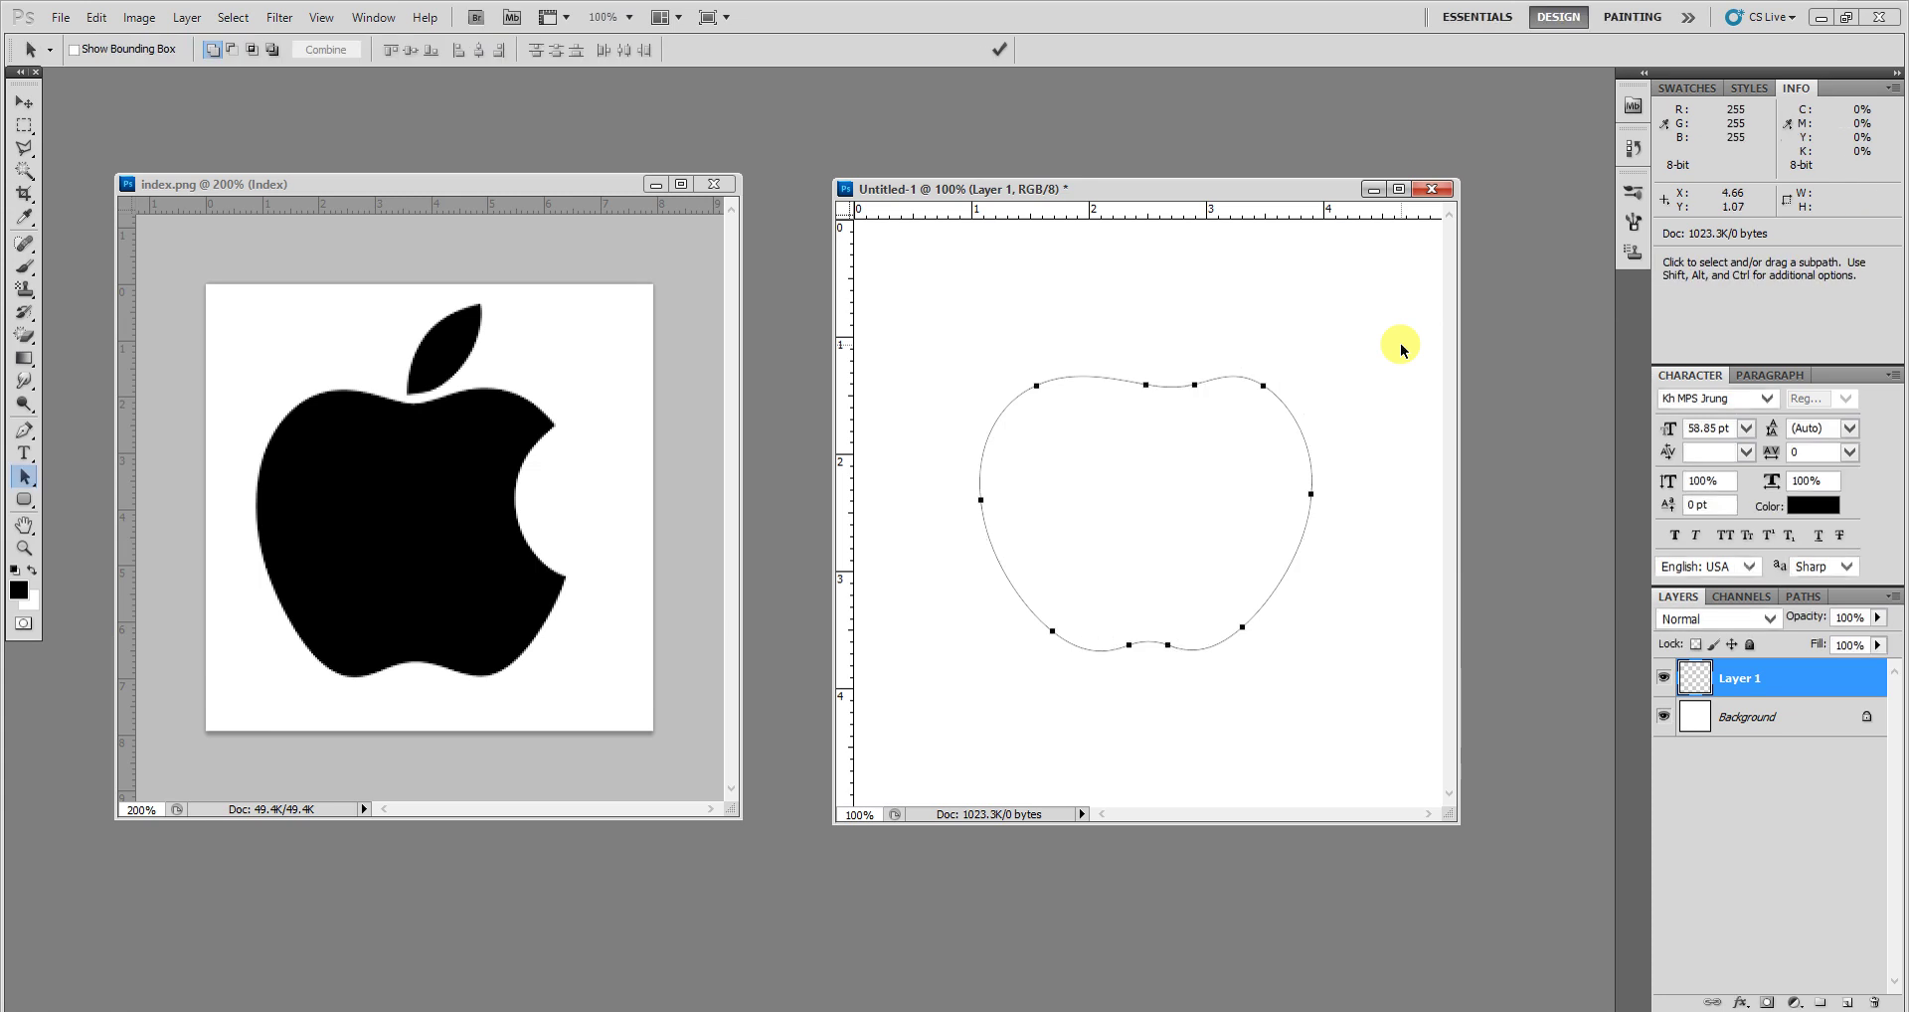
Step: Fill the path selection with black, then undo both the fill and the warp
key("ctrl+Return")
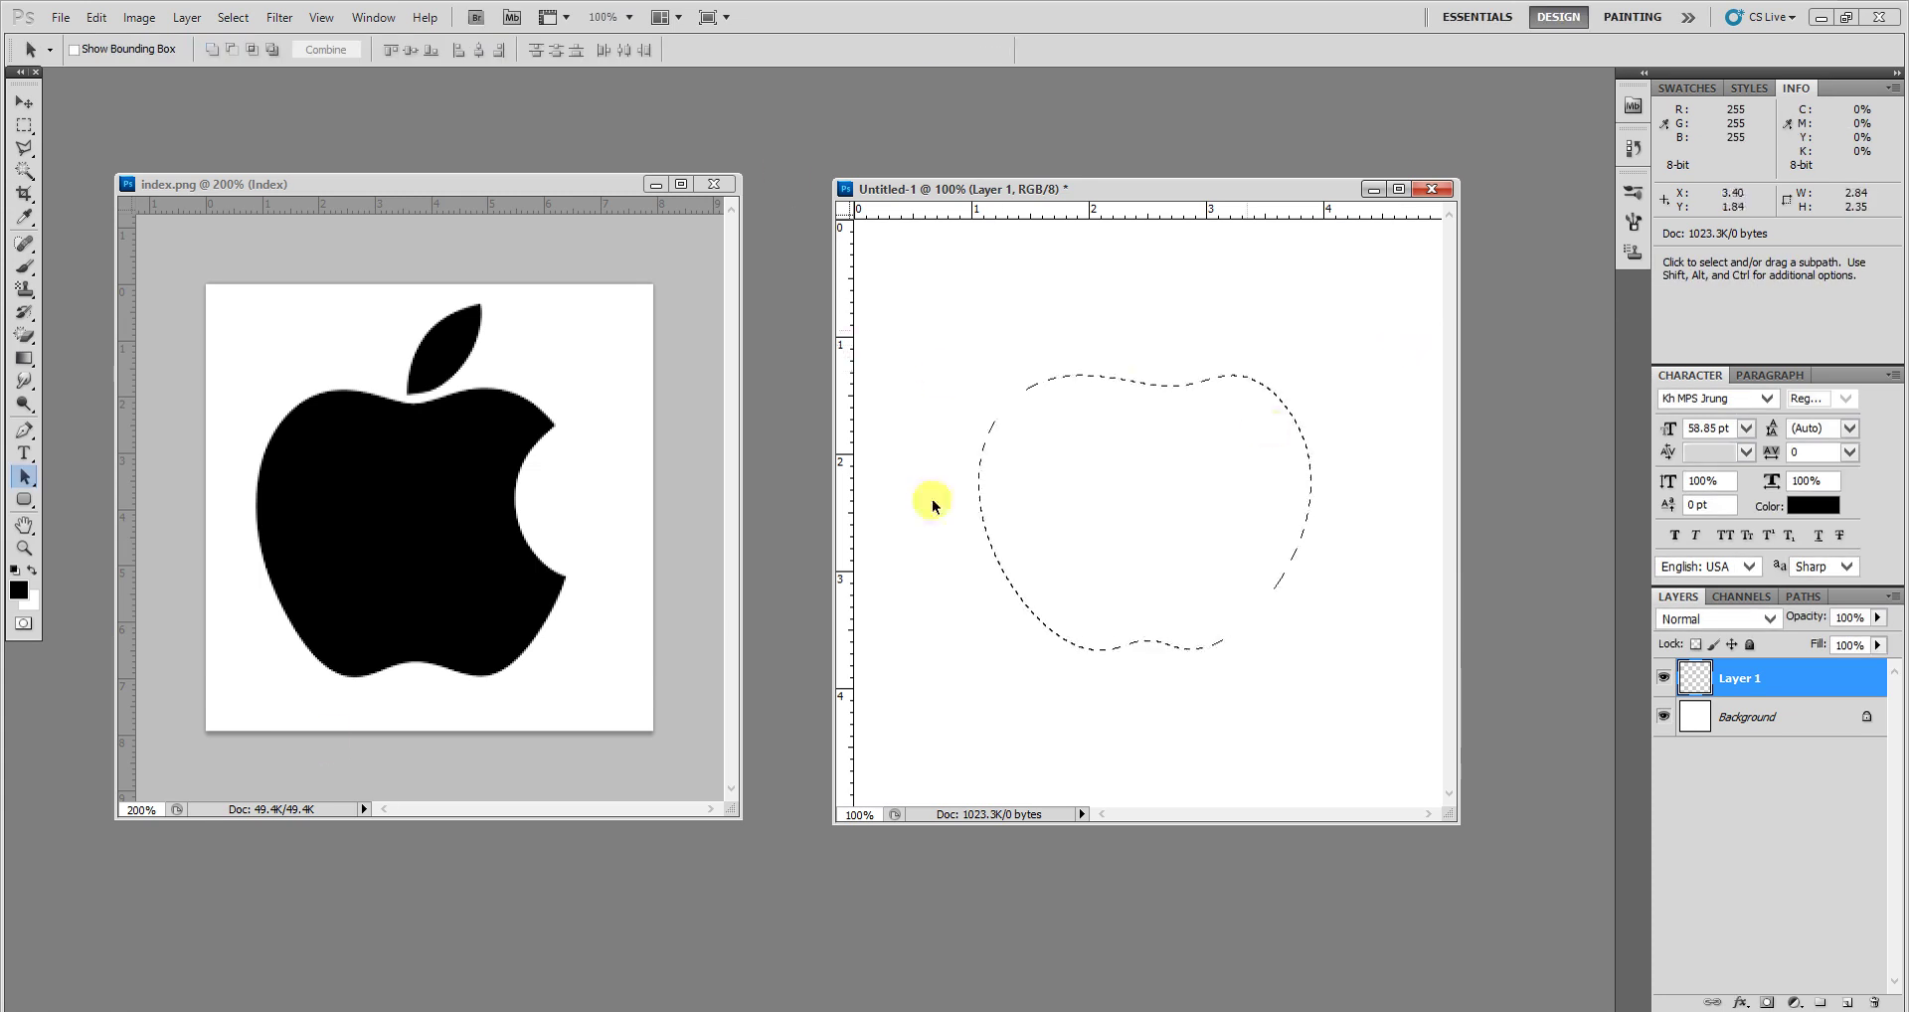
left_click(32, 571)
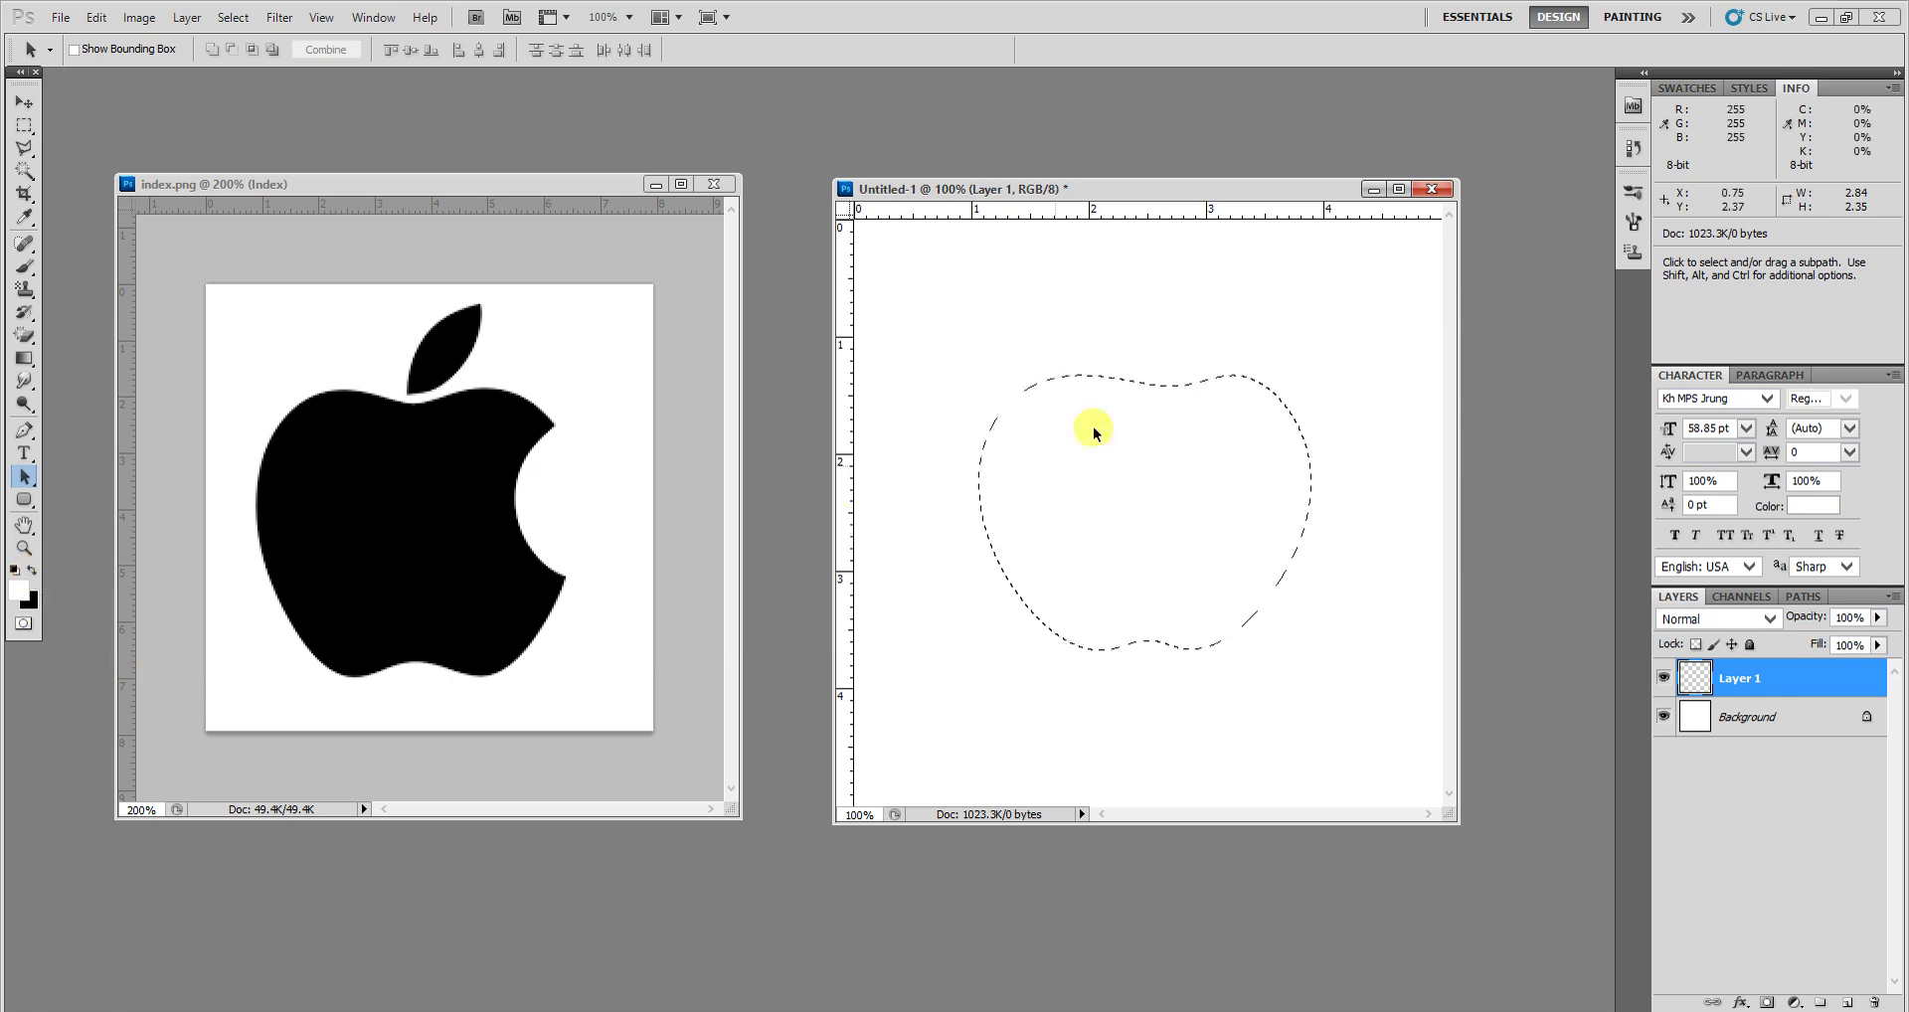
key("ctrl+BackSpace")
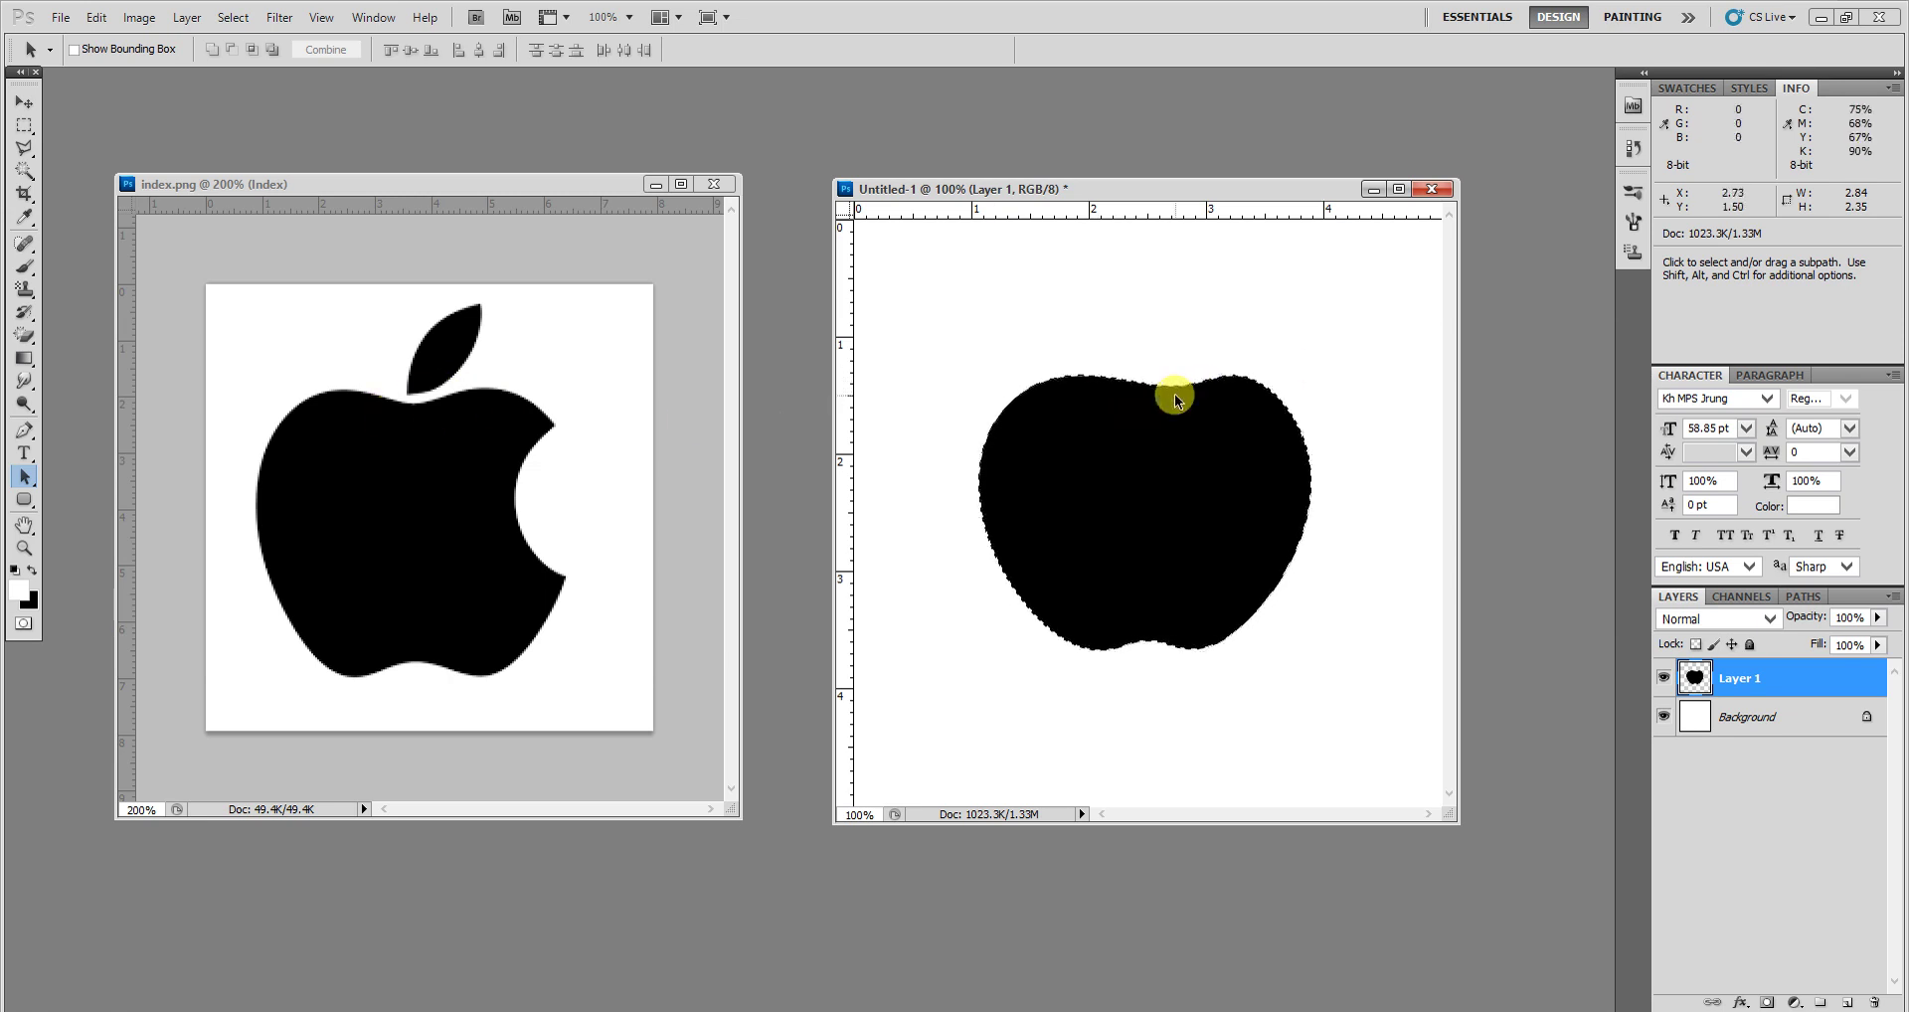
key("ctrl+alt+z")
key("ctrl+alt+z")
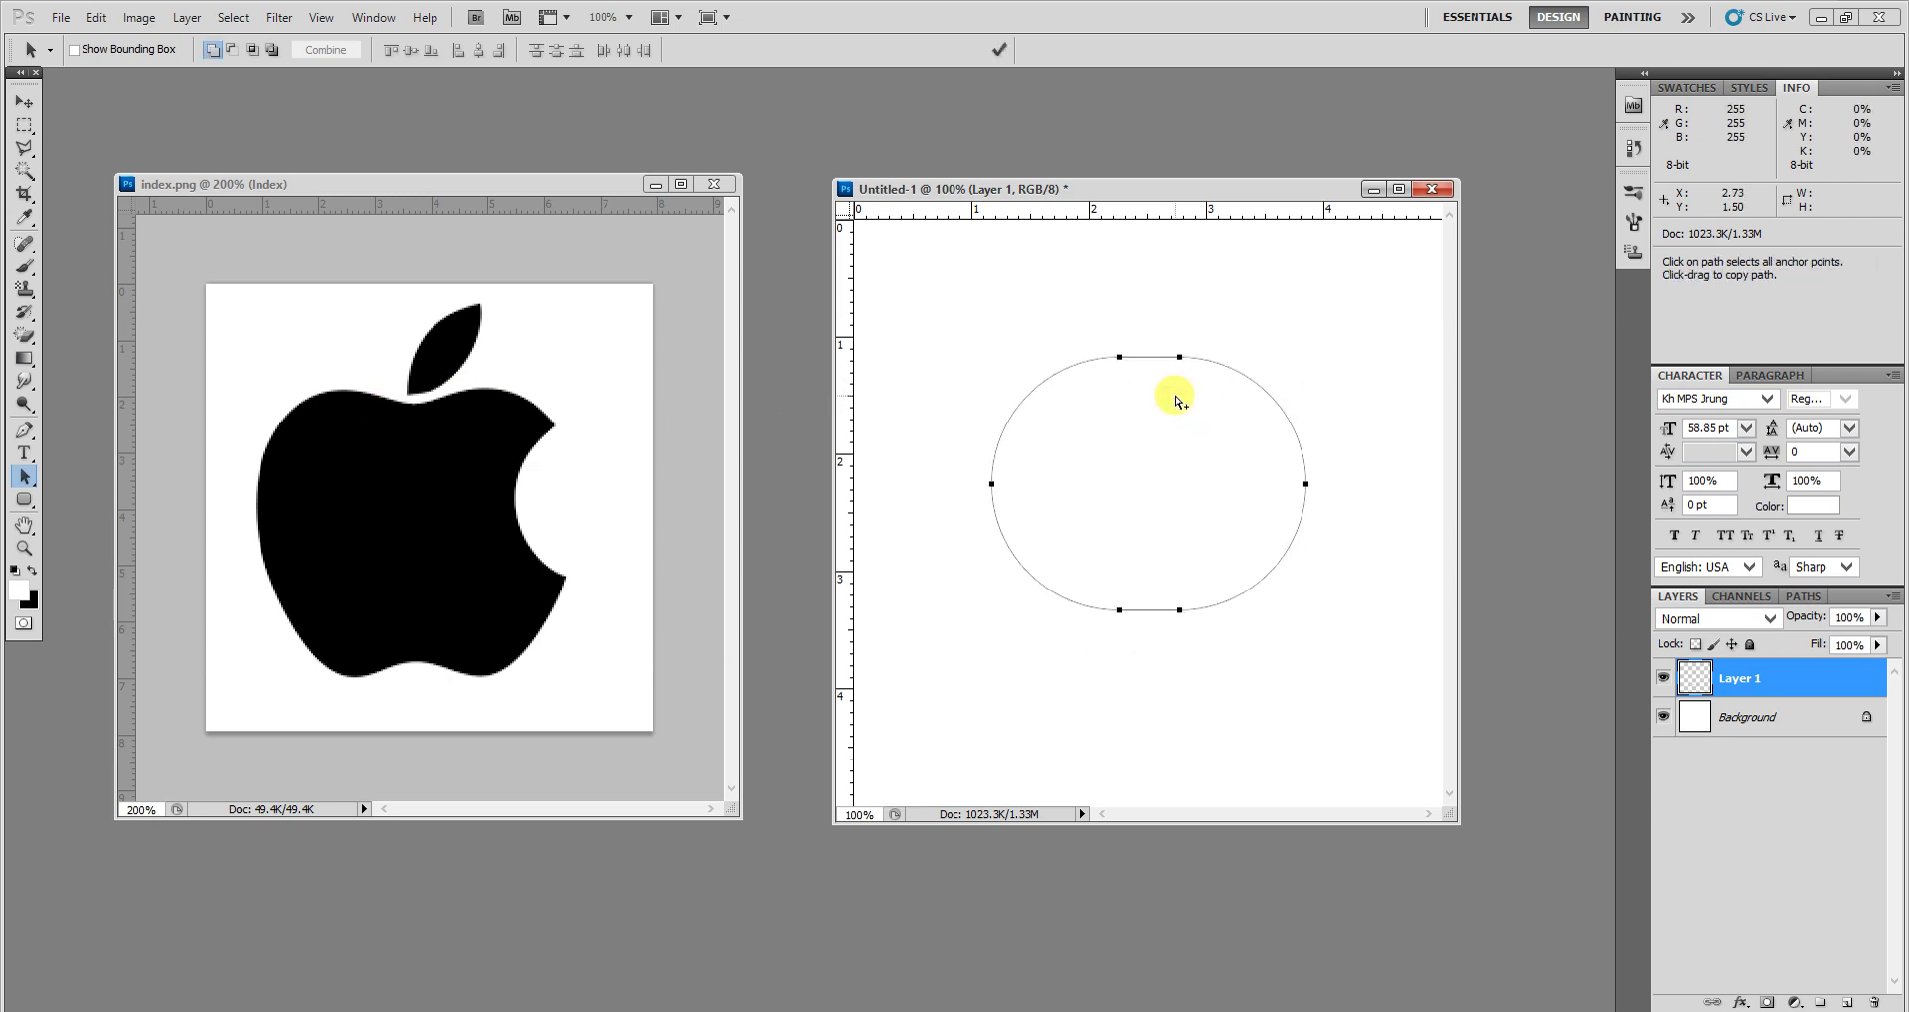
Step: Restore the warped path and start a new warp on it
key("ctrl+shift+z")
key("ctrl+shift+z")
key("ctrl+shift+z")
key("ctrl+alt+z")
key("ctrl+alt+z")
key("ctrl")
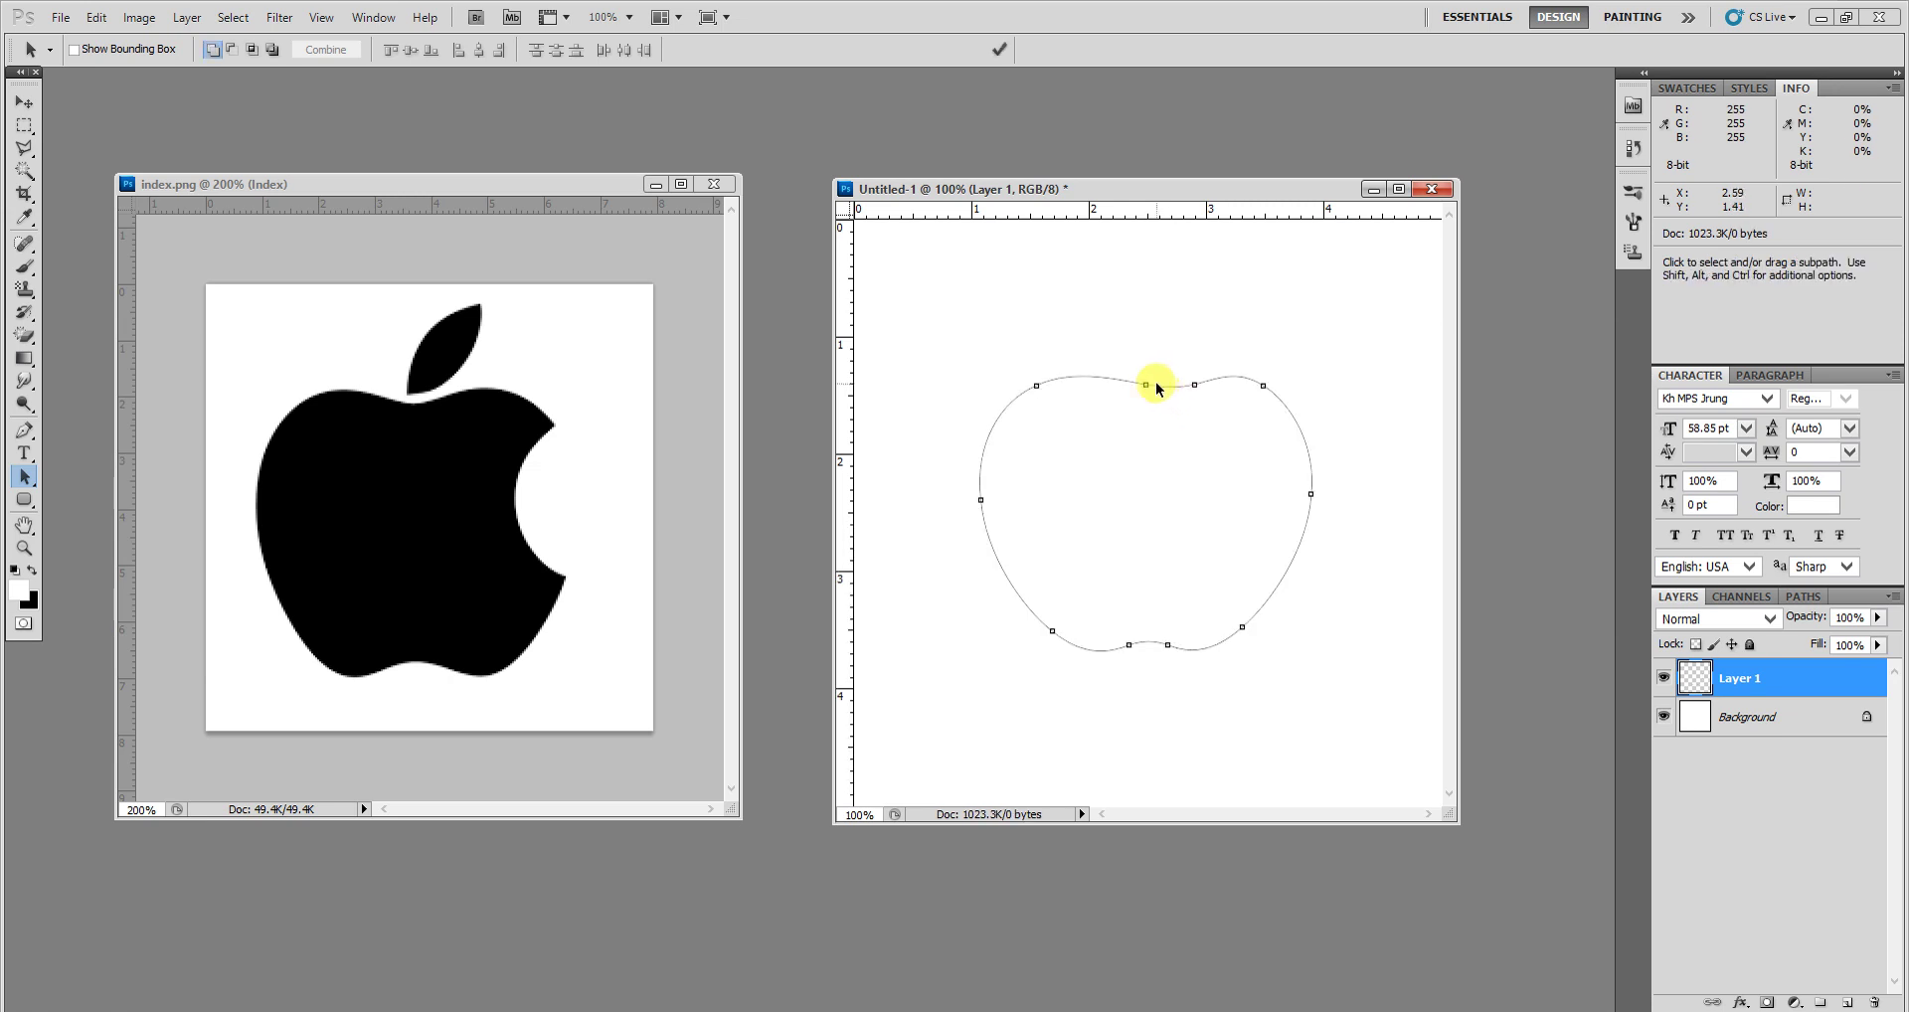
key("ctrl+t")
right_click(1149, 420)
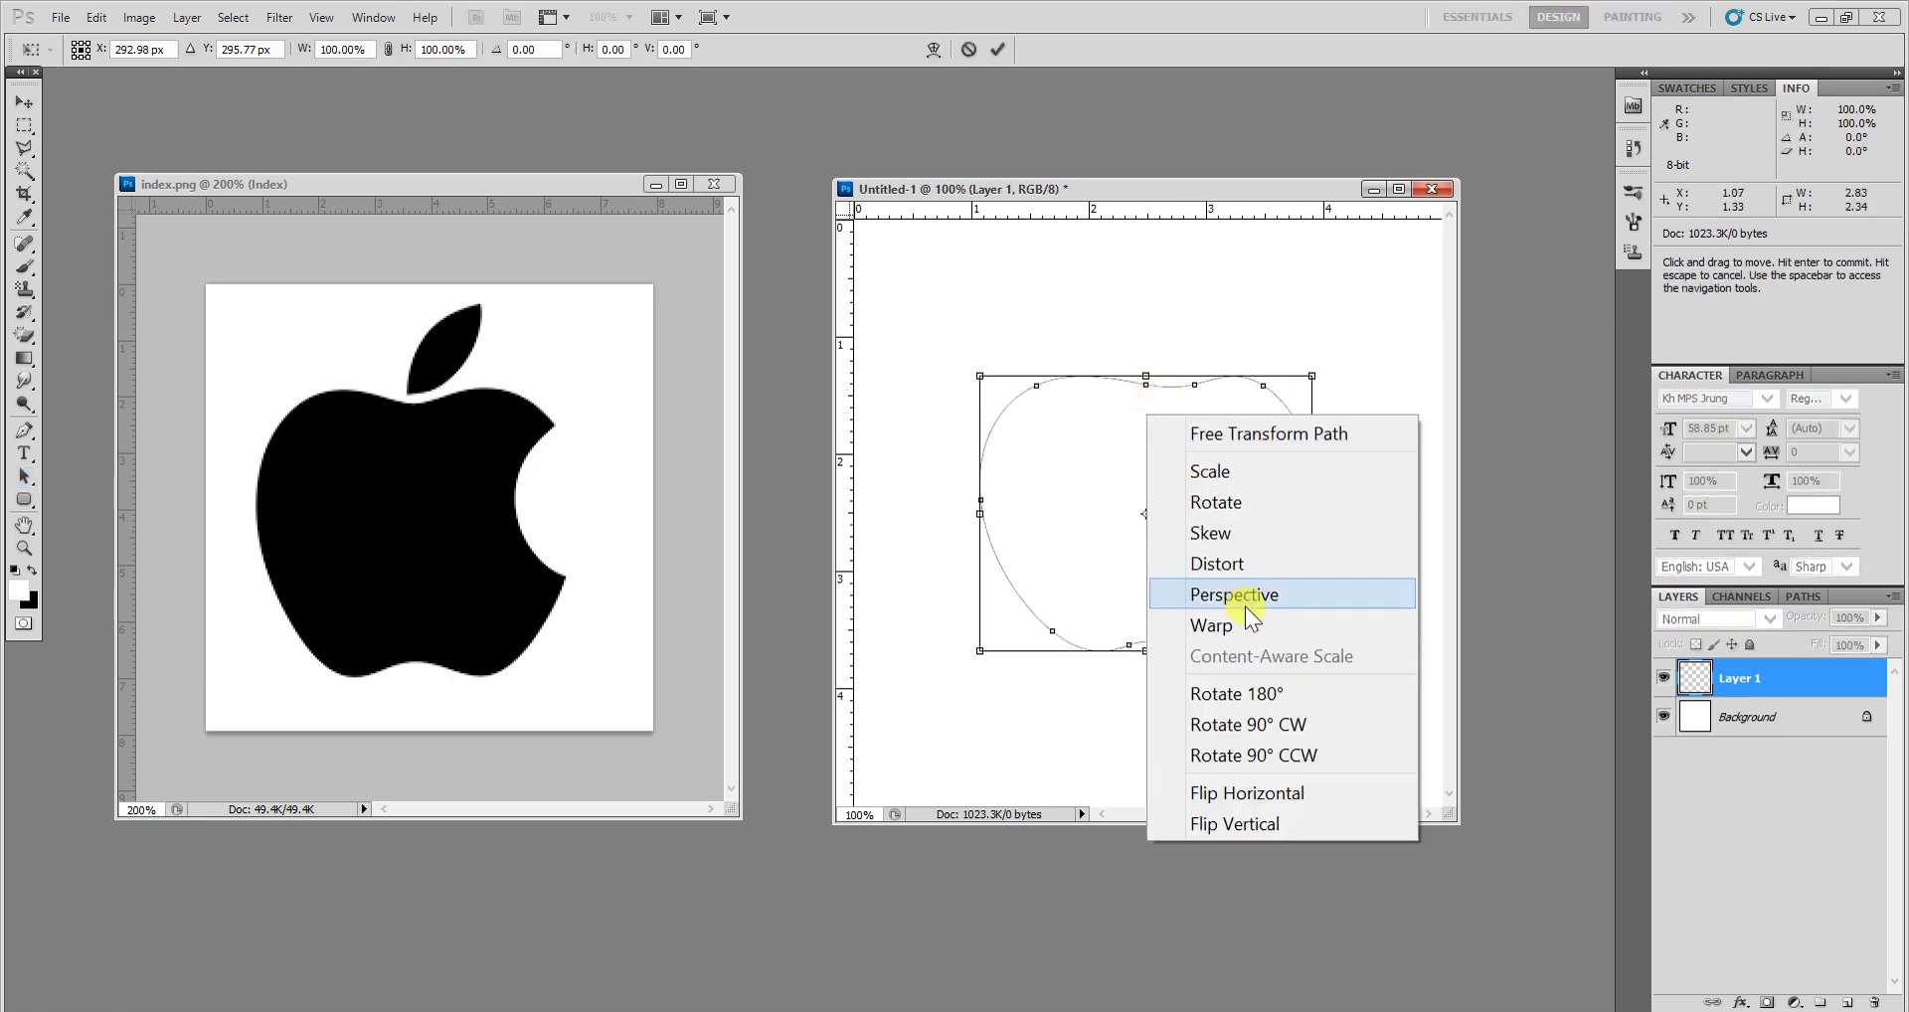
left_click(1250, 623)
Step: Dip the middle of the apple's top and raise and adjust both top corners
left_click_drag(1147, 389, 1146, 397)
left_click_drag(981, 377, 1002, 329)
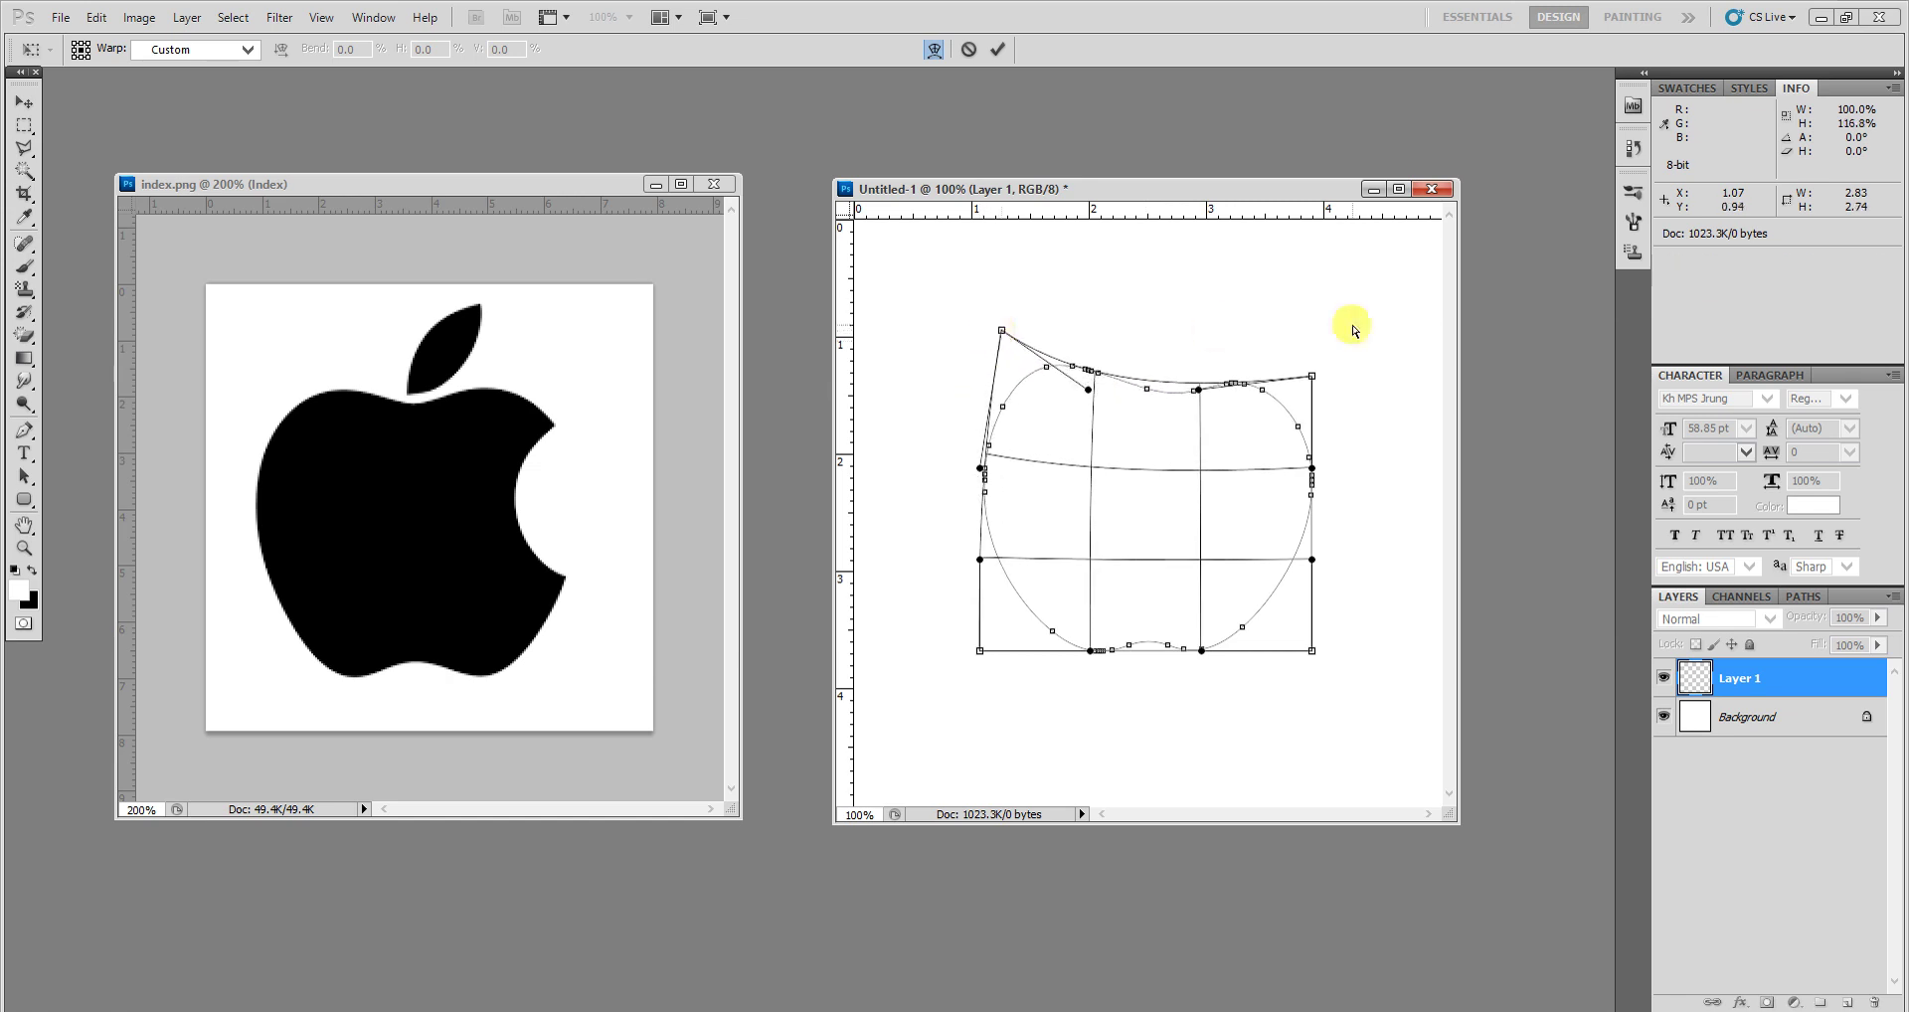
left_click_drag(1313, 376, 1317, 354)
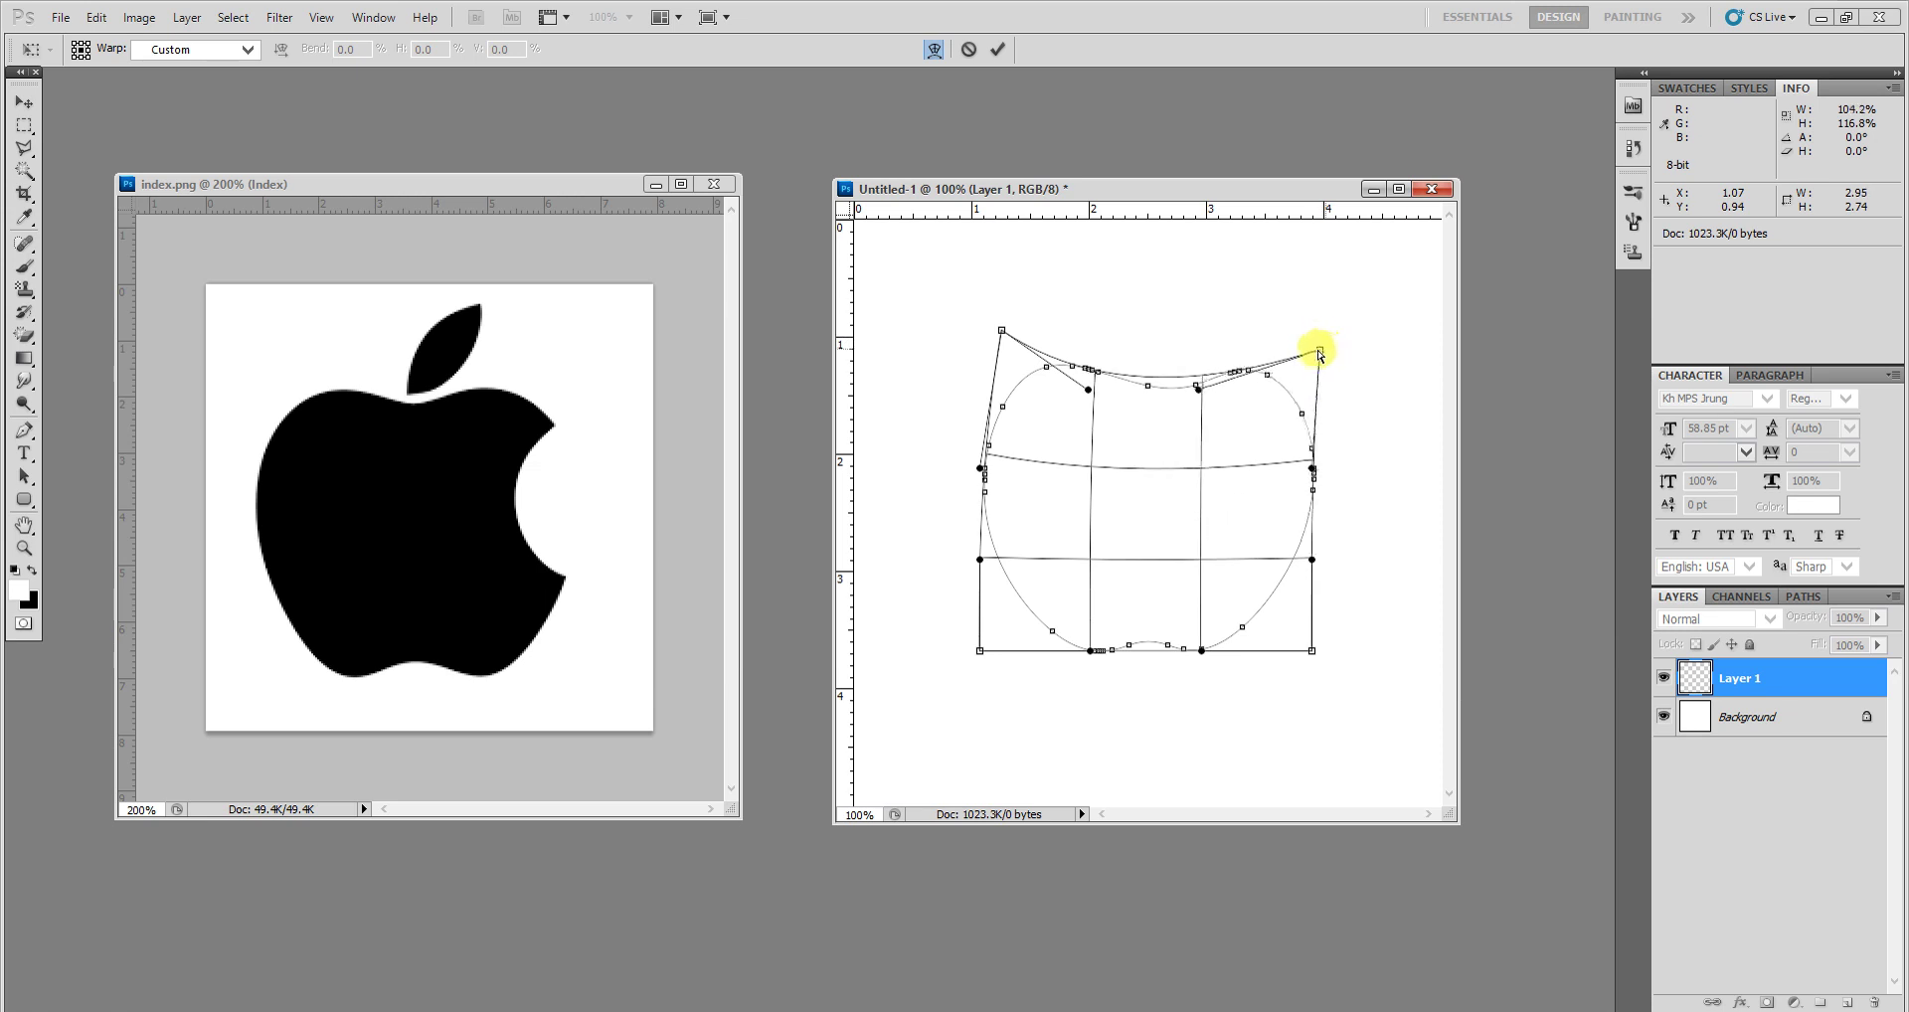
left_click_drag(1203, 397, 1202, 386)
left_click_drag(1313, 353, 1308, 349)
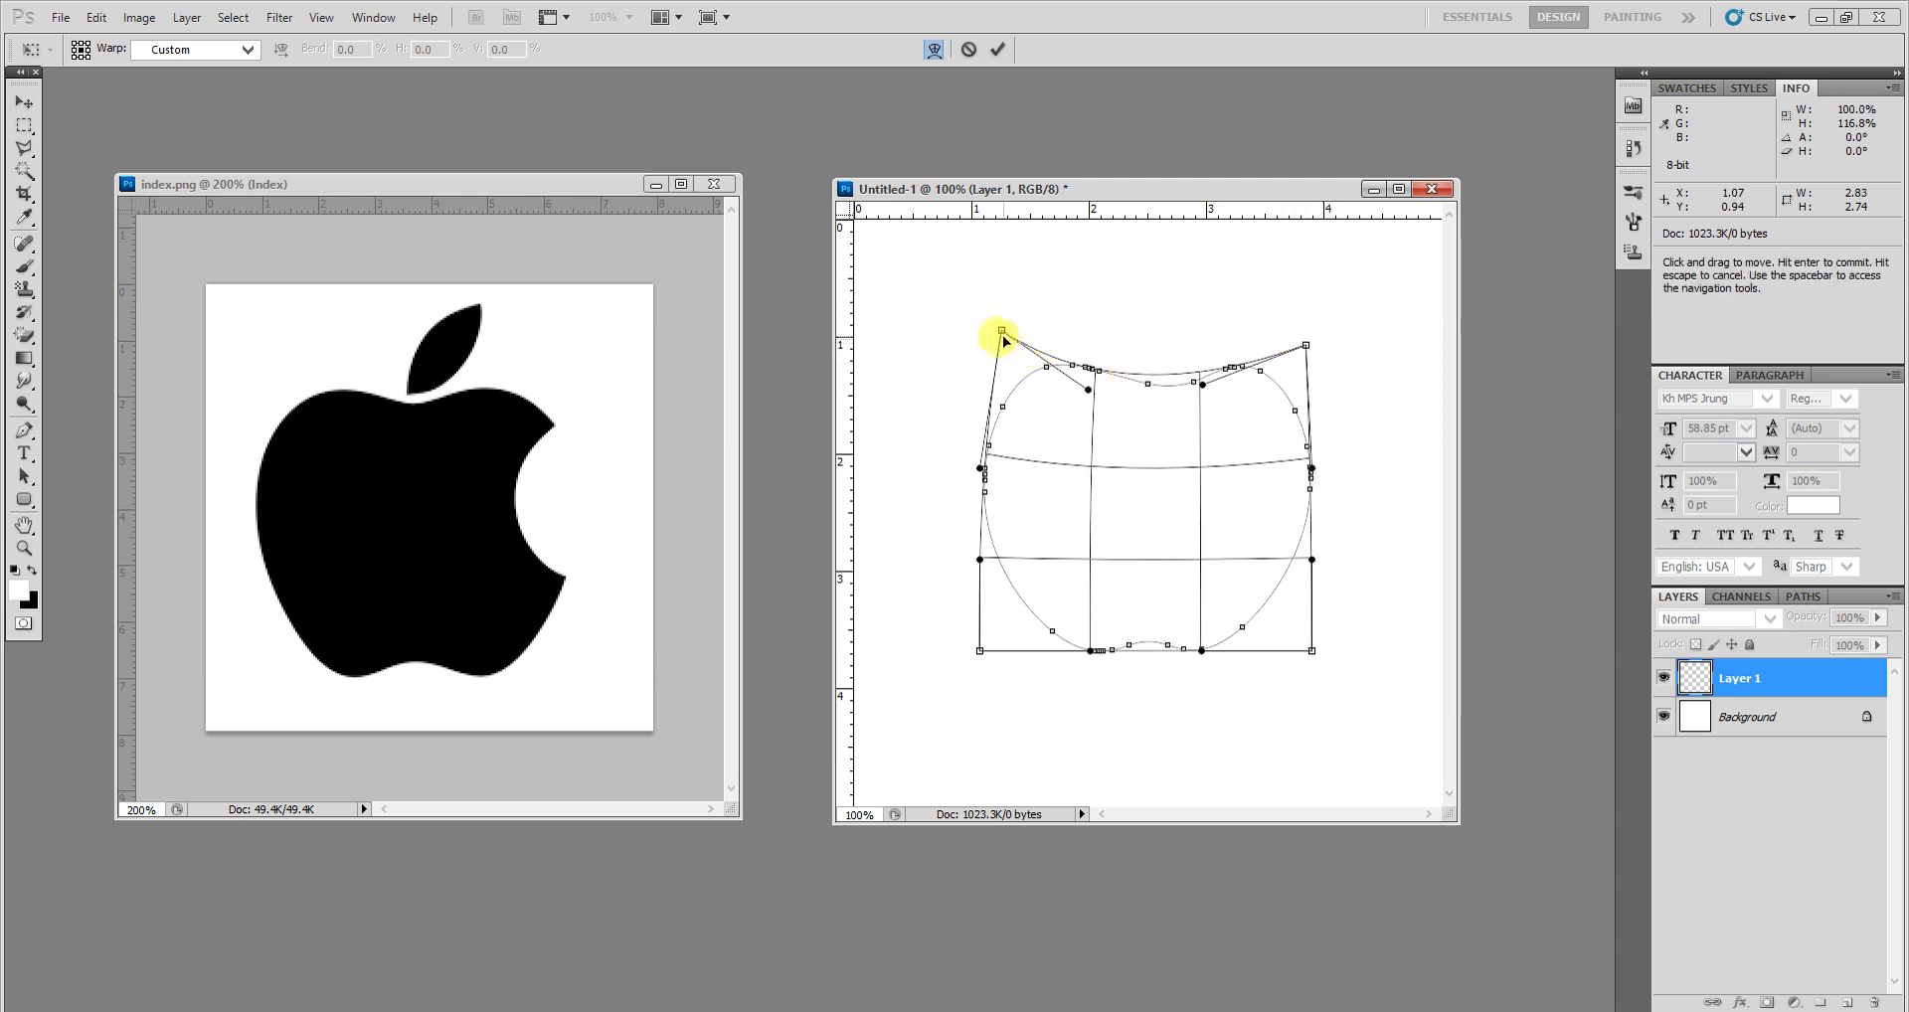
left_click_drag(1000, 331, 1030, 333)
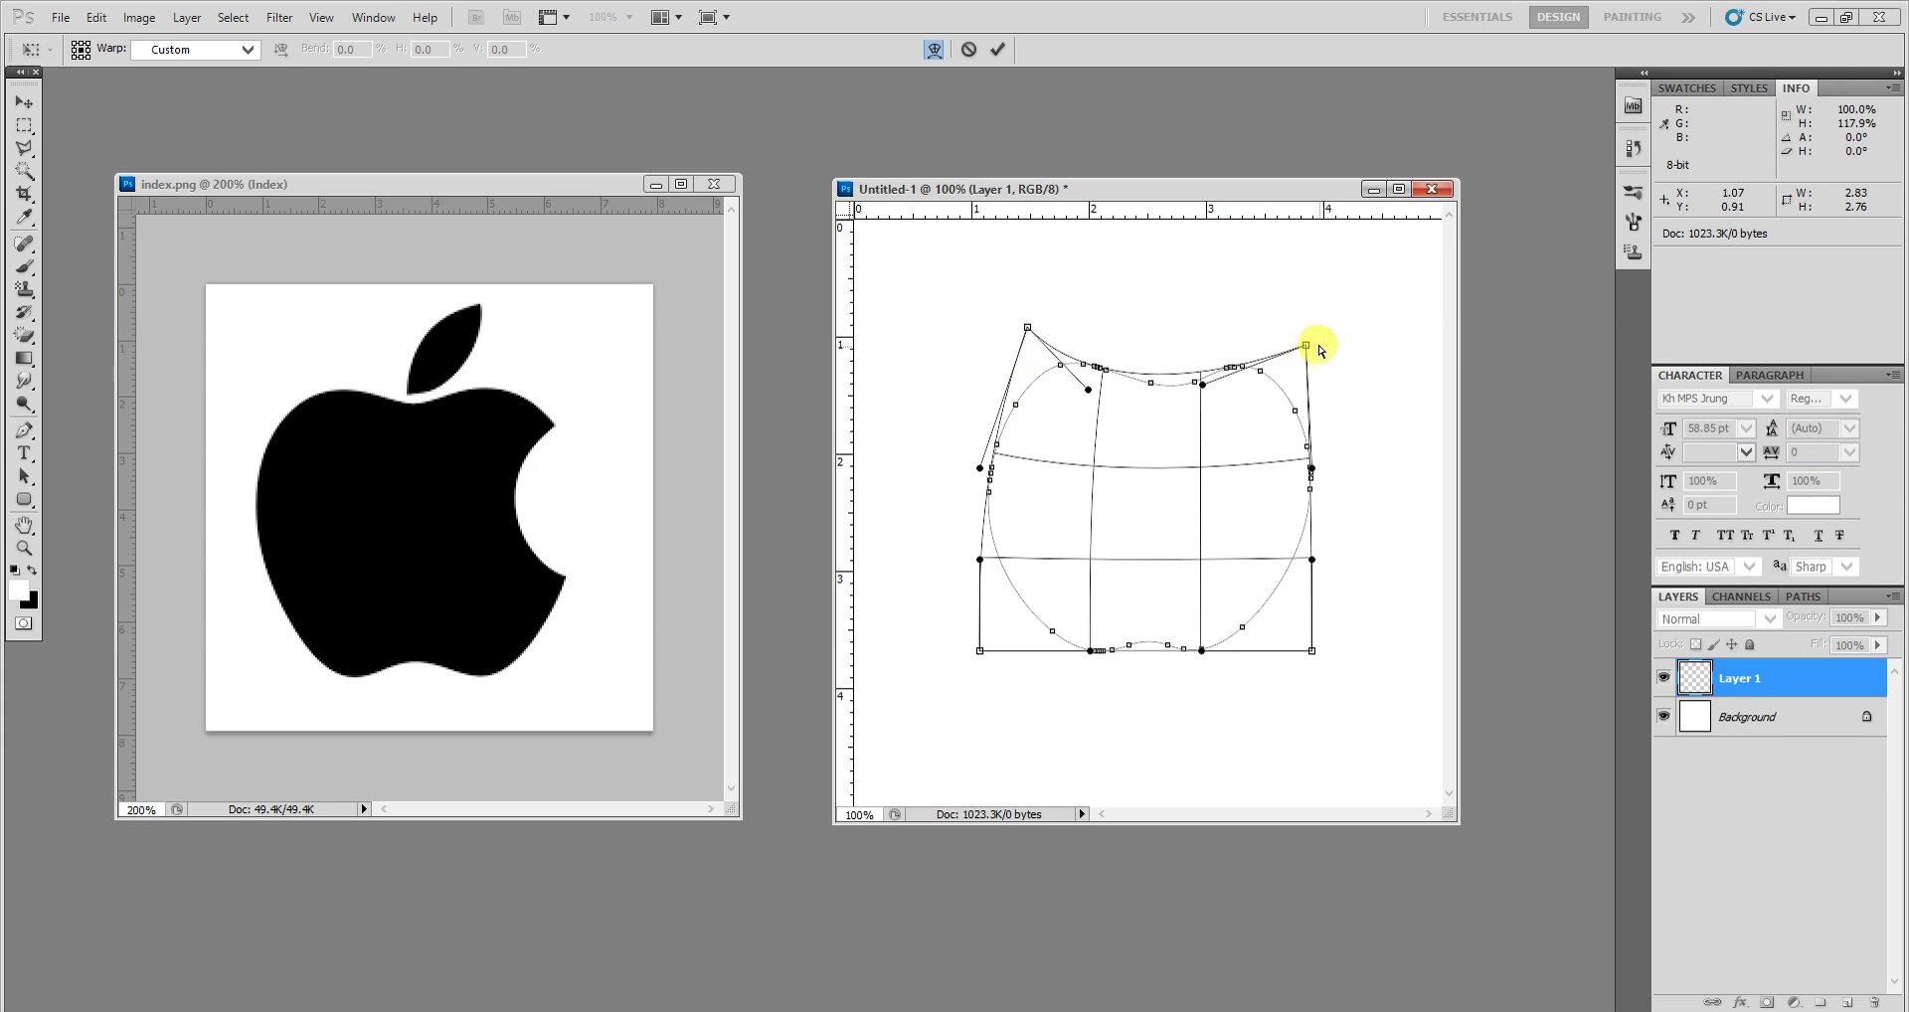
mouse_move(1306, 347)
left_mouse_down()
mouse_move(1307, 369)
mouse_move(1297, 356)
left_mouse_up()
Step: Commit the warp, fill the path selection black on Layer 1, and deselect
key("Return")
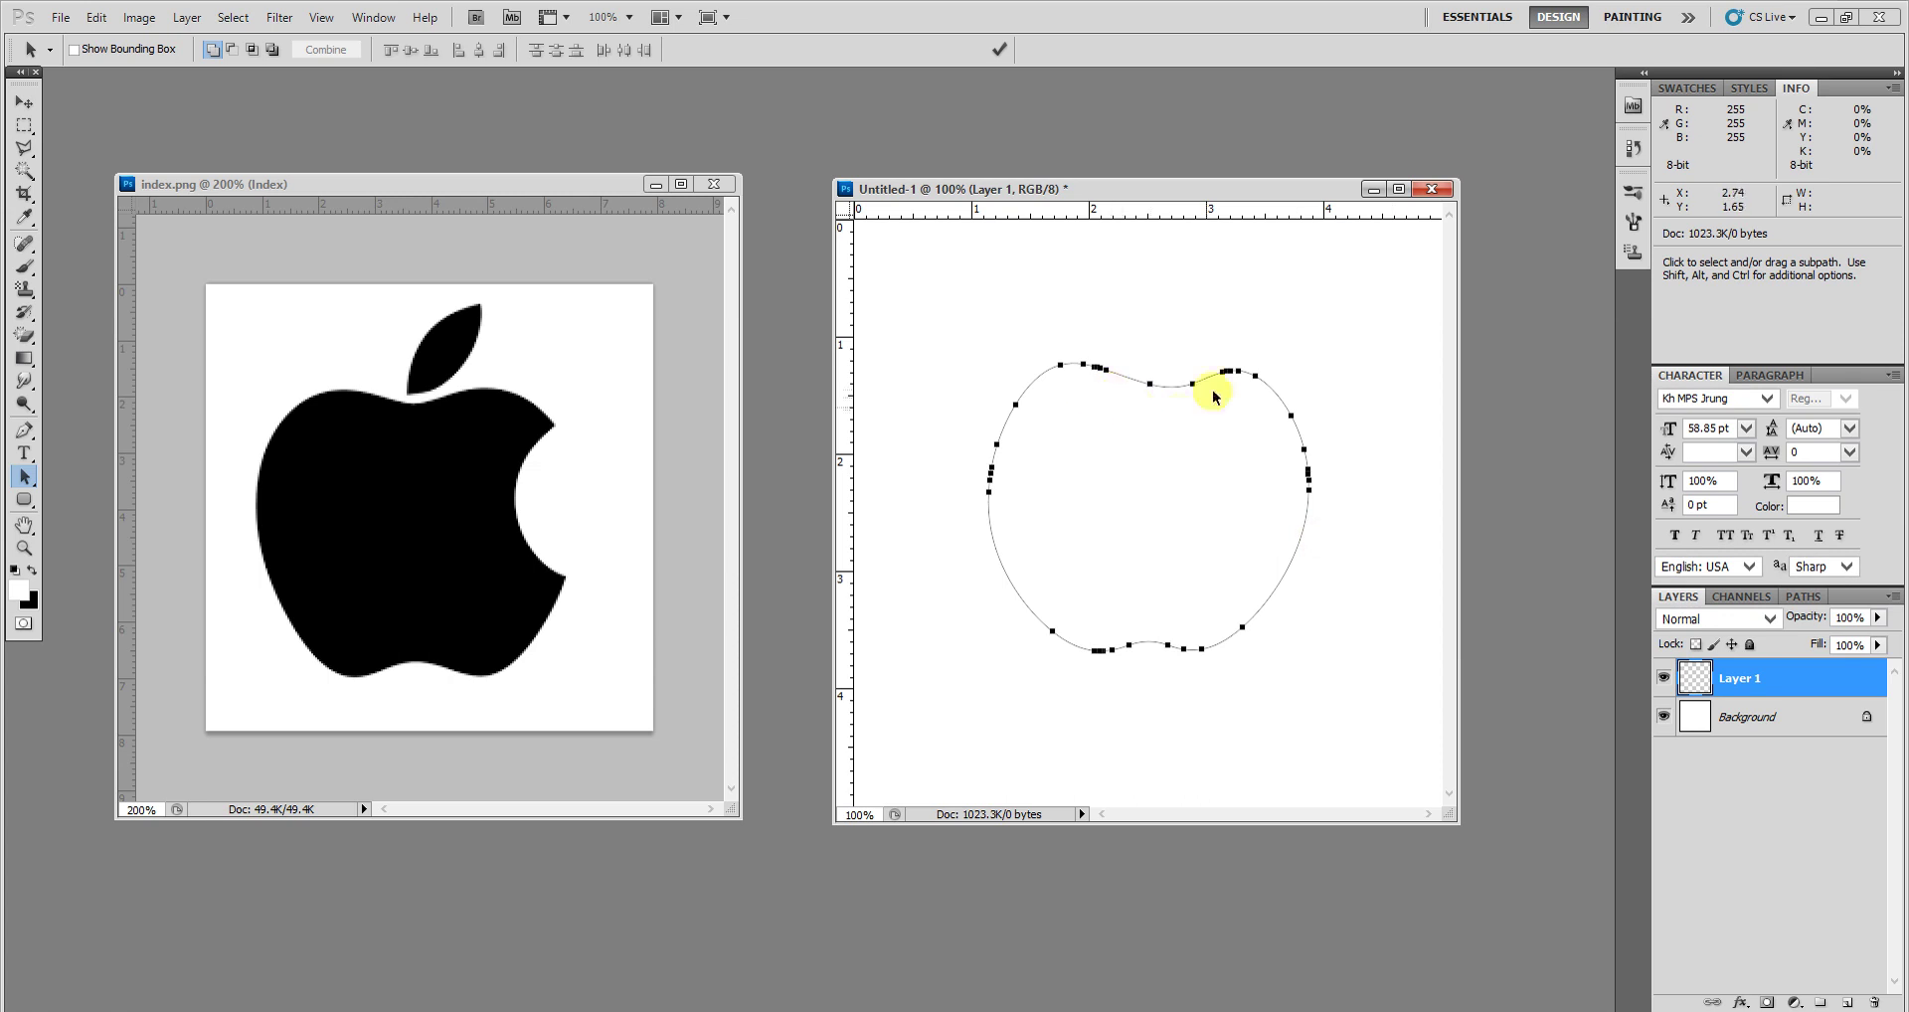
key("ctrl+Return")
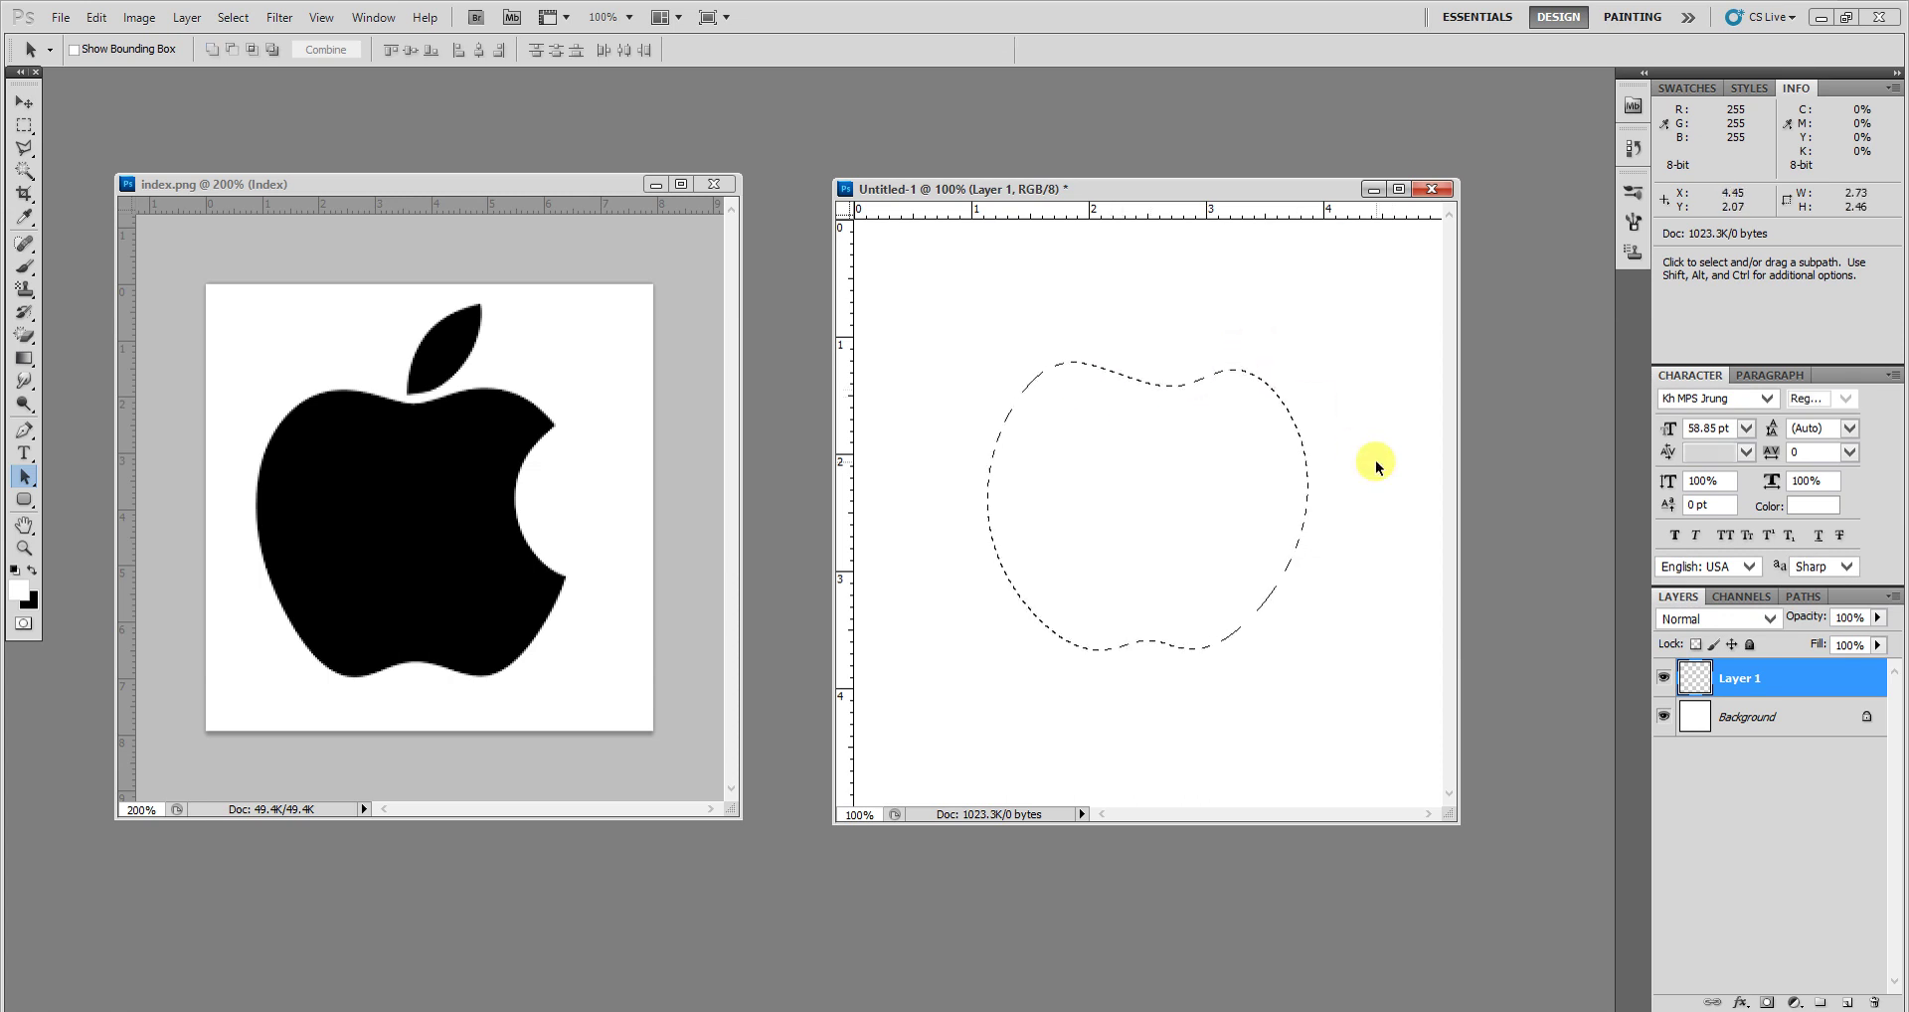
key("ctrl+BackSpace")
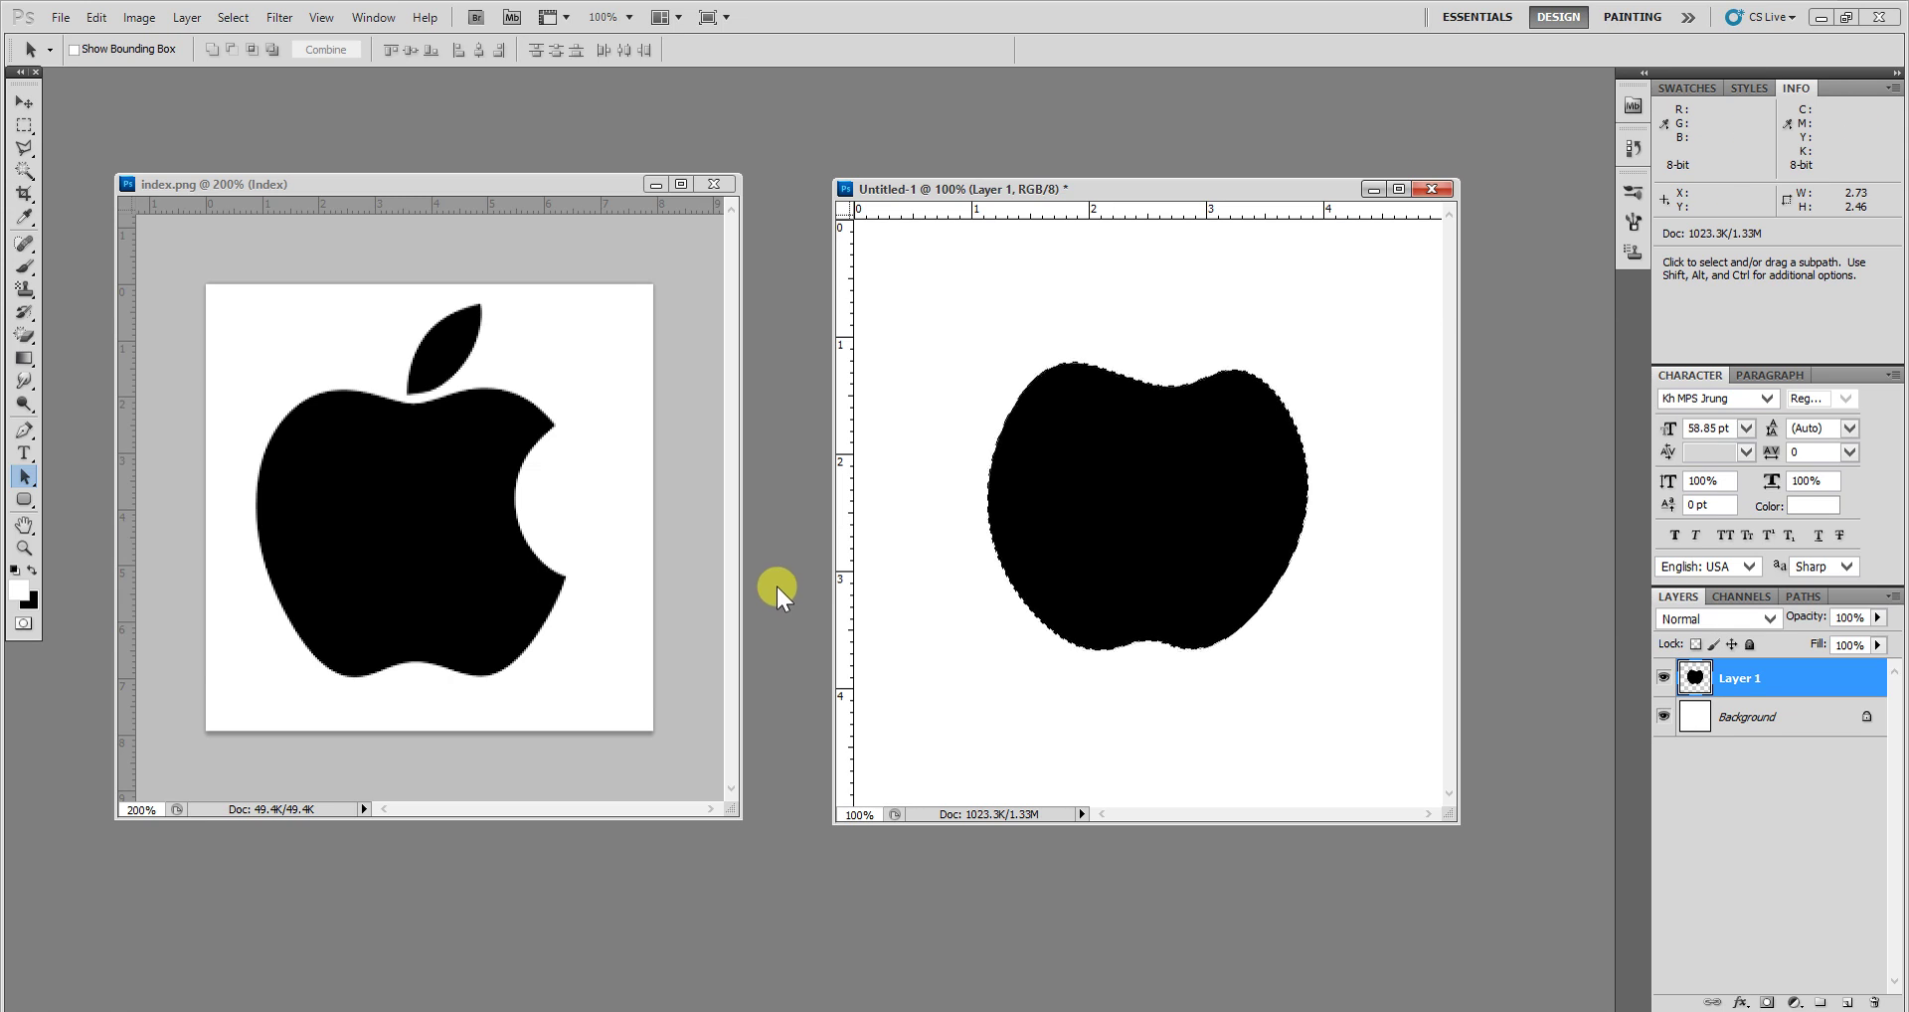
key("ctrl+d")
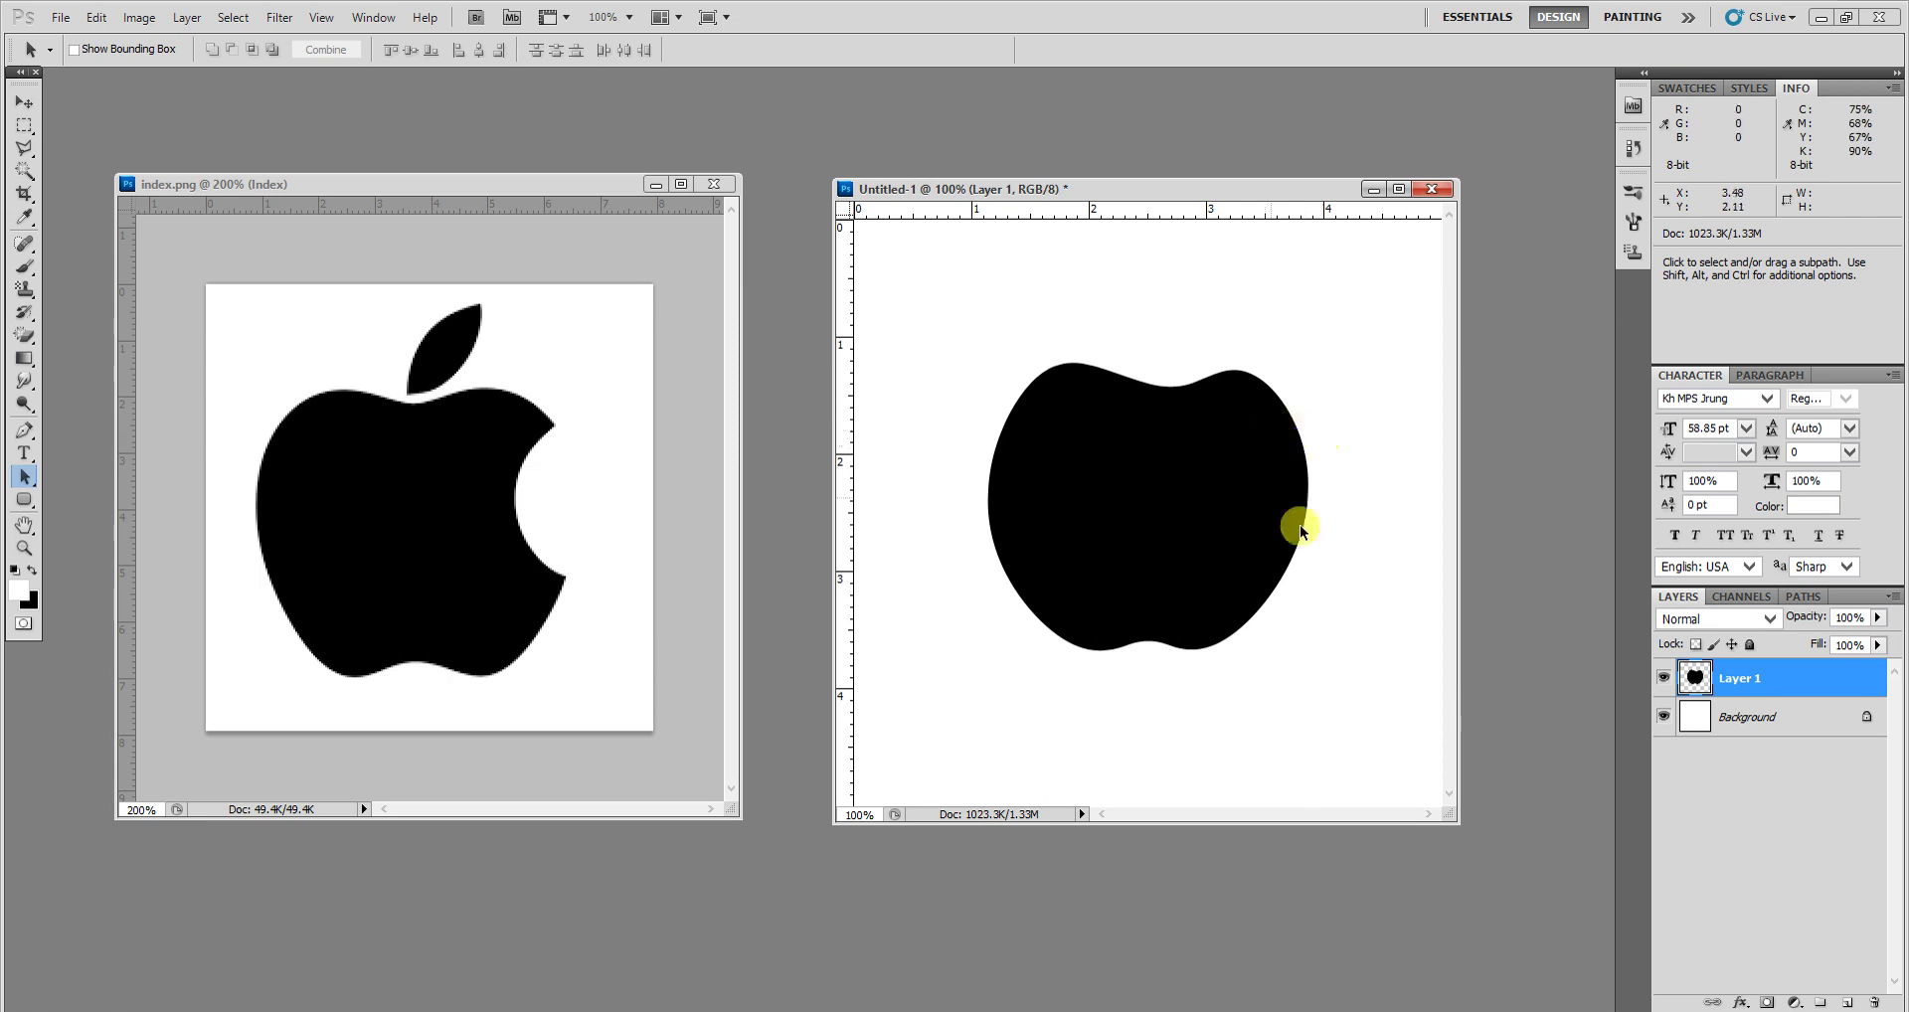
Step: Add Layer 2 and fill a circle white over the apple's top right
left_click(187, 17)
mouse_move(380, 28)
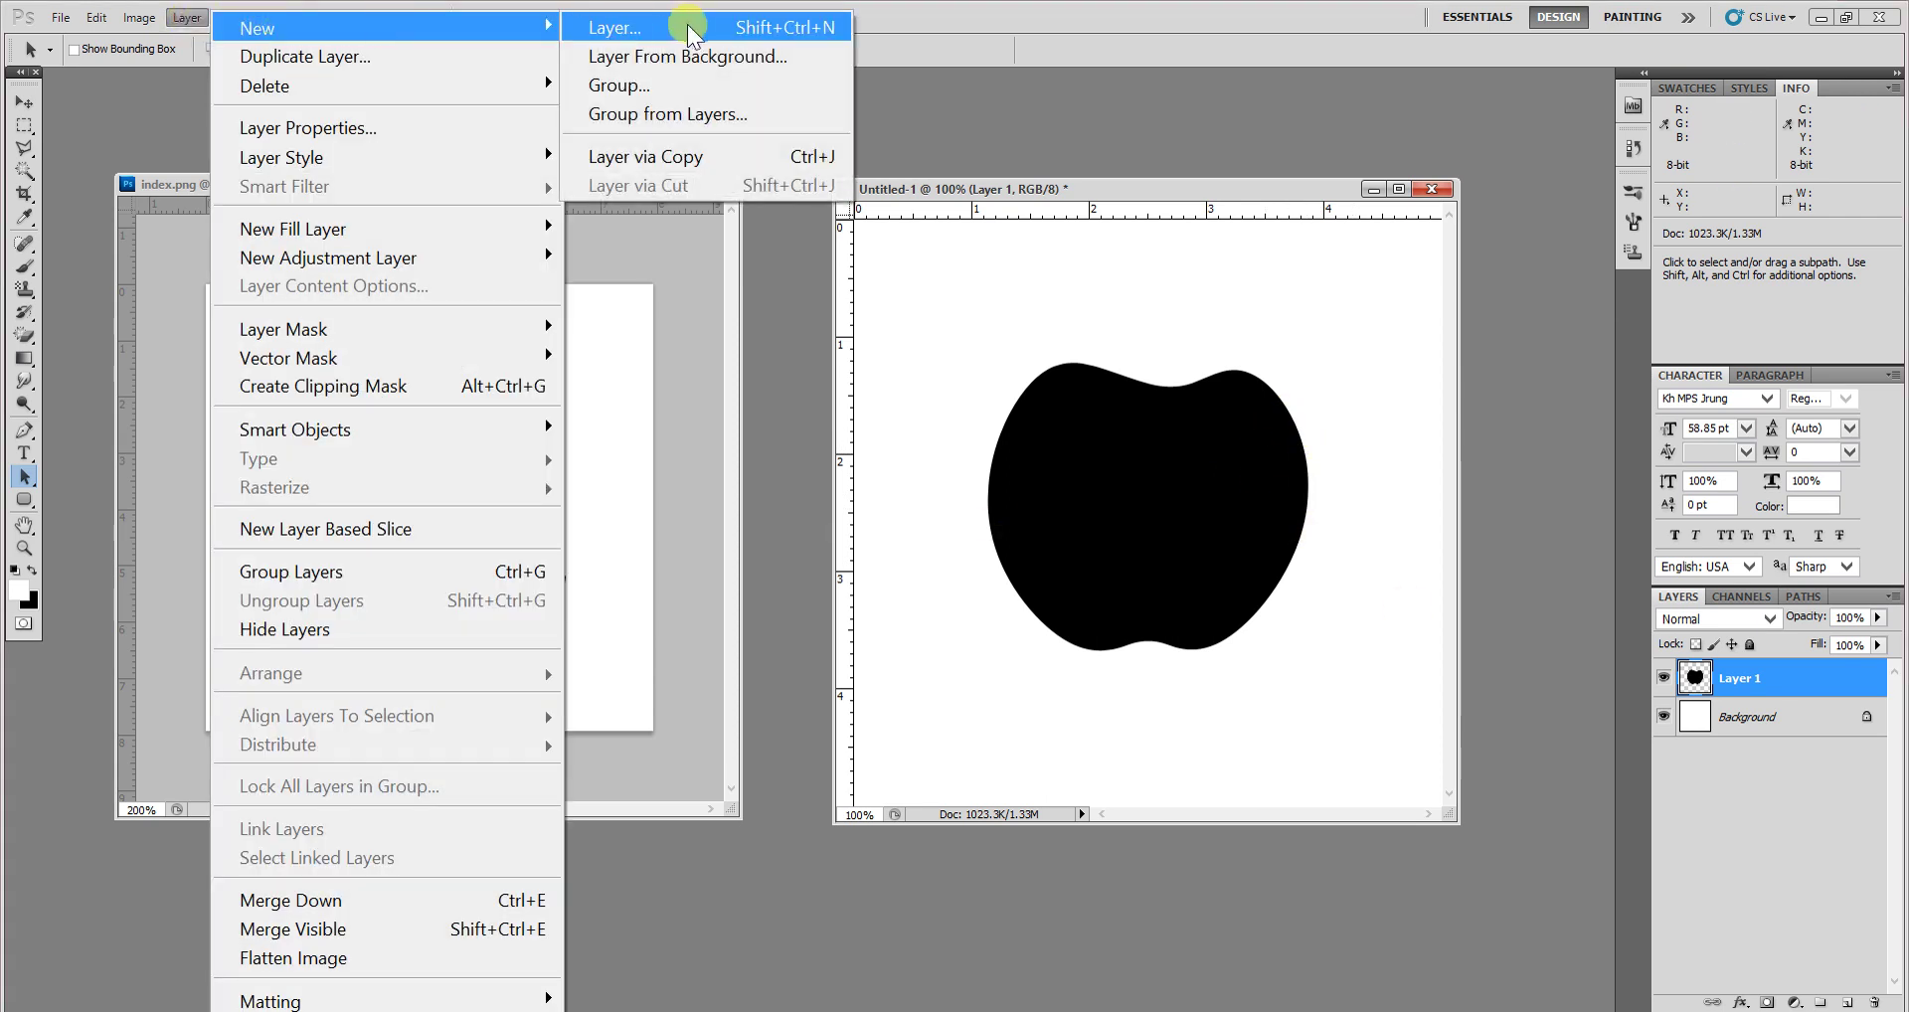
left_click(693, 28)
left_click(1121, 342)
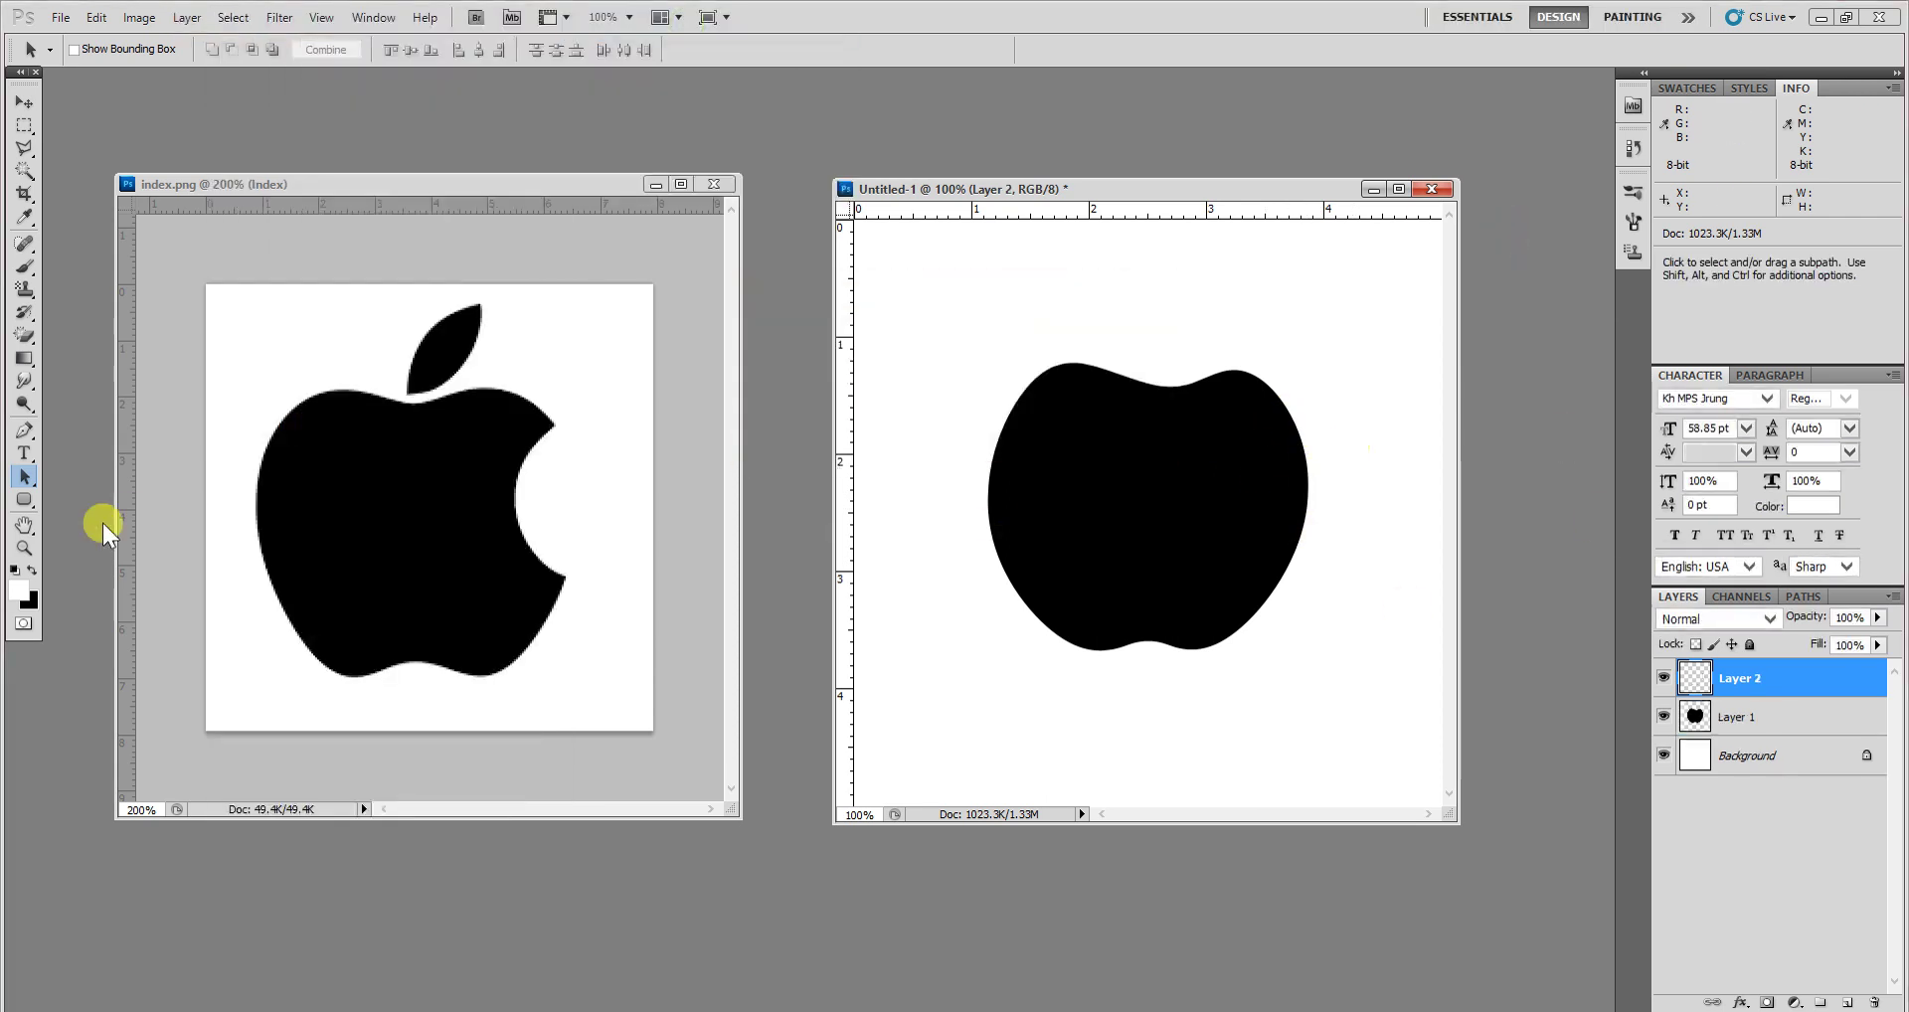
left_click(24, 500)
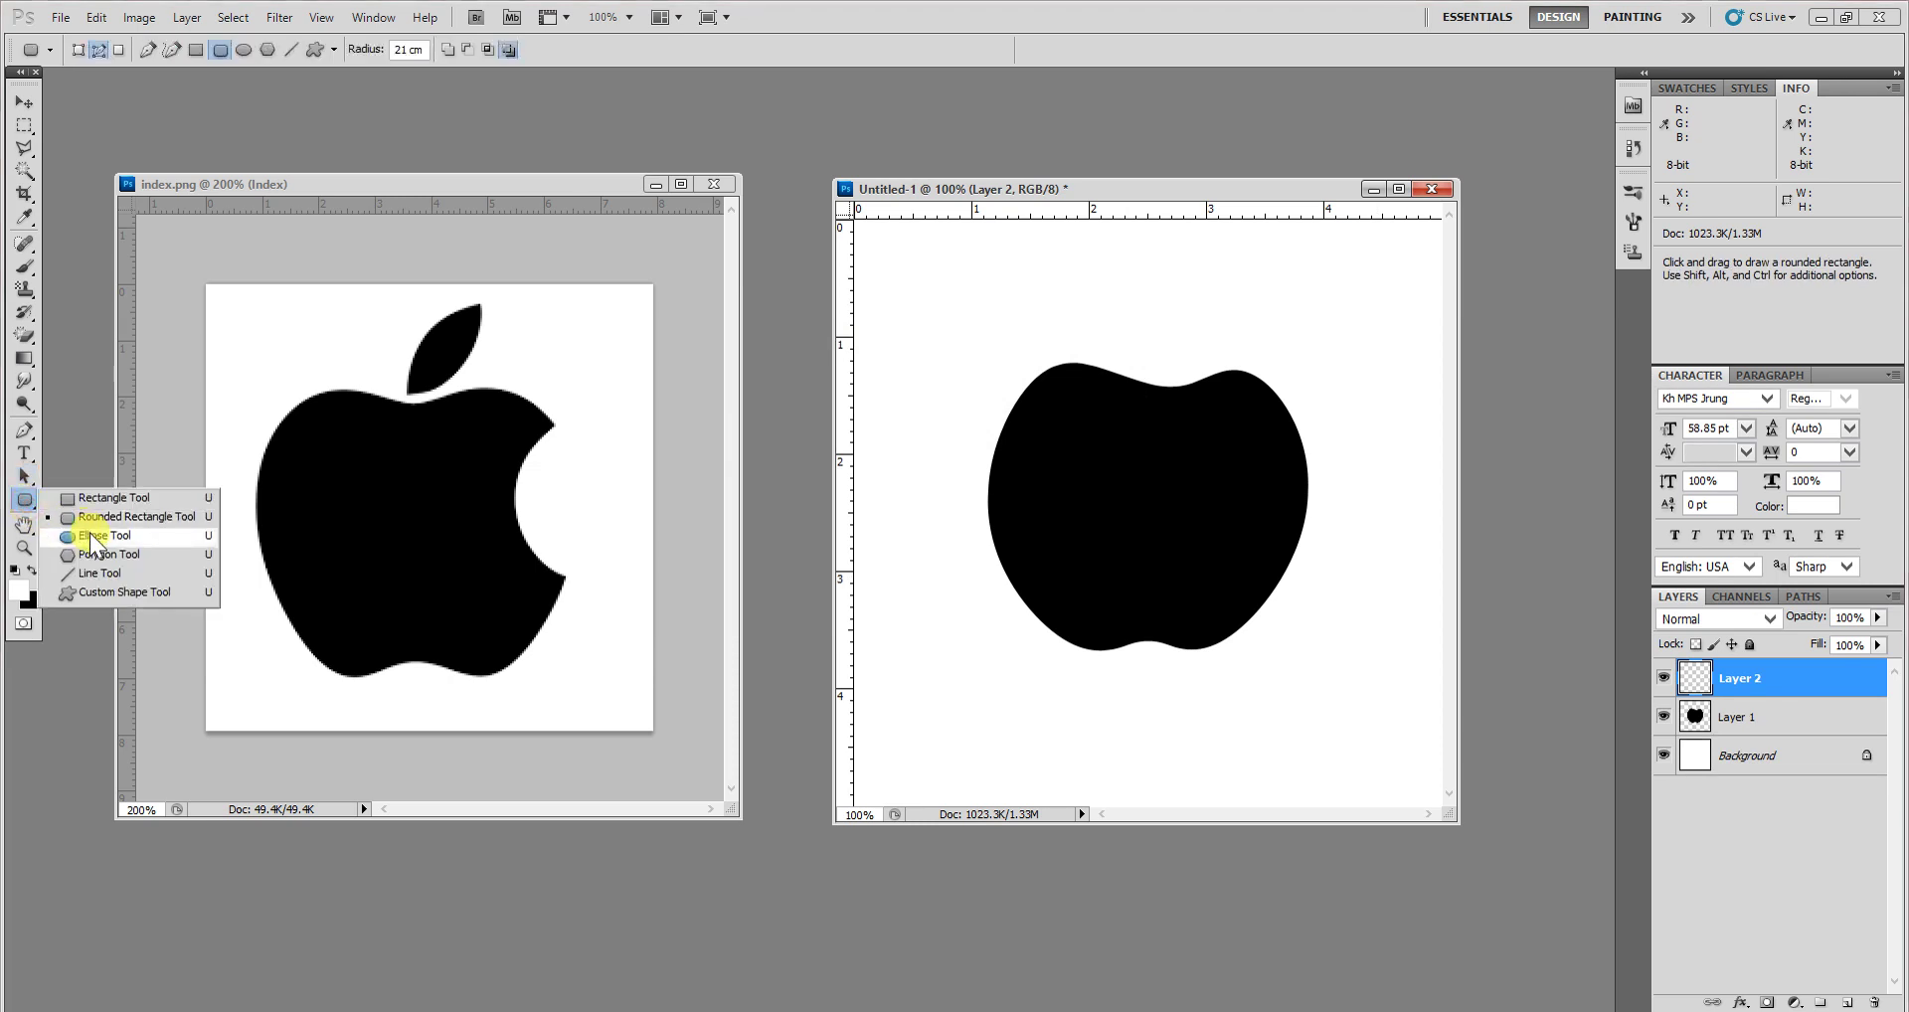
left_click(90, 535)
left_click_drag(1171, 311, 1324, 470)
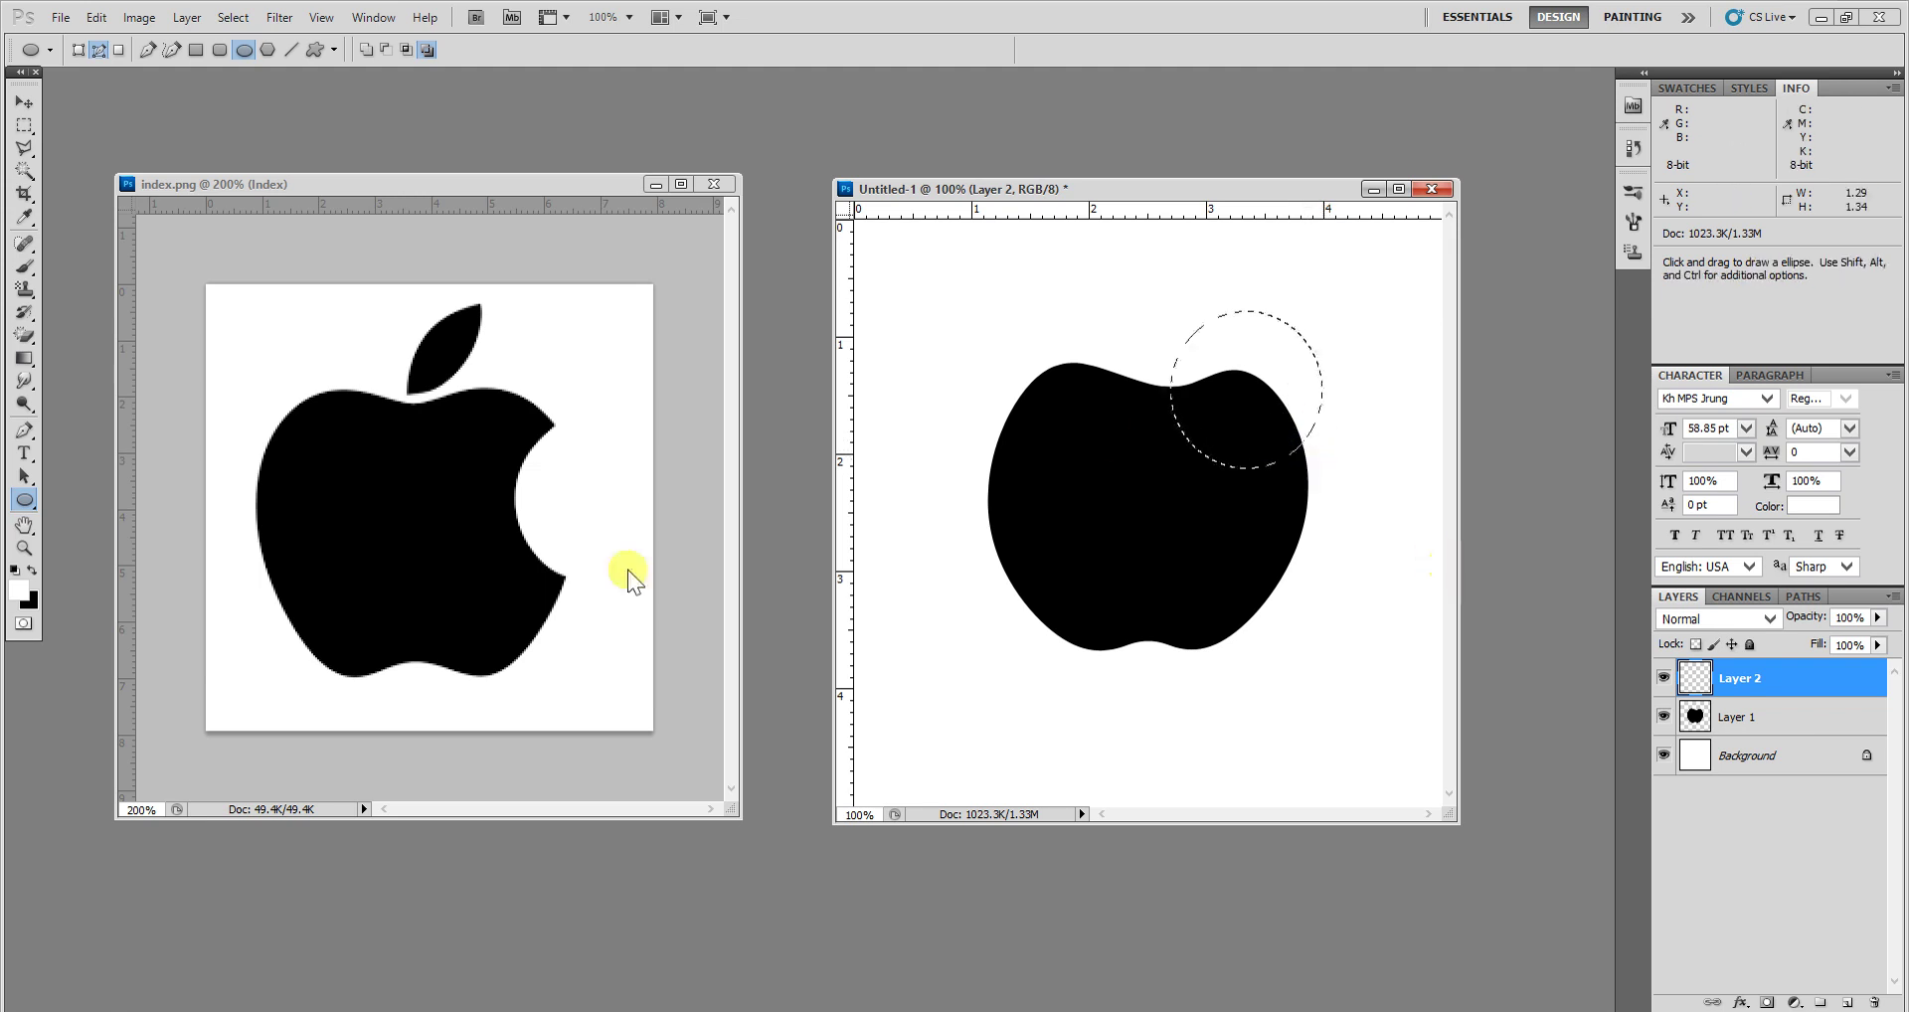
left_click(33, 567)
key("ctrl+BackSpace")
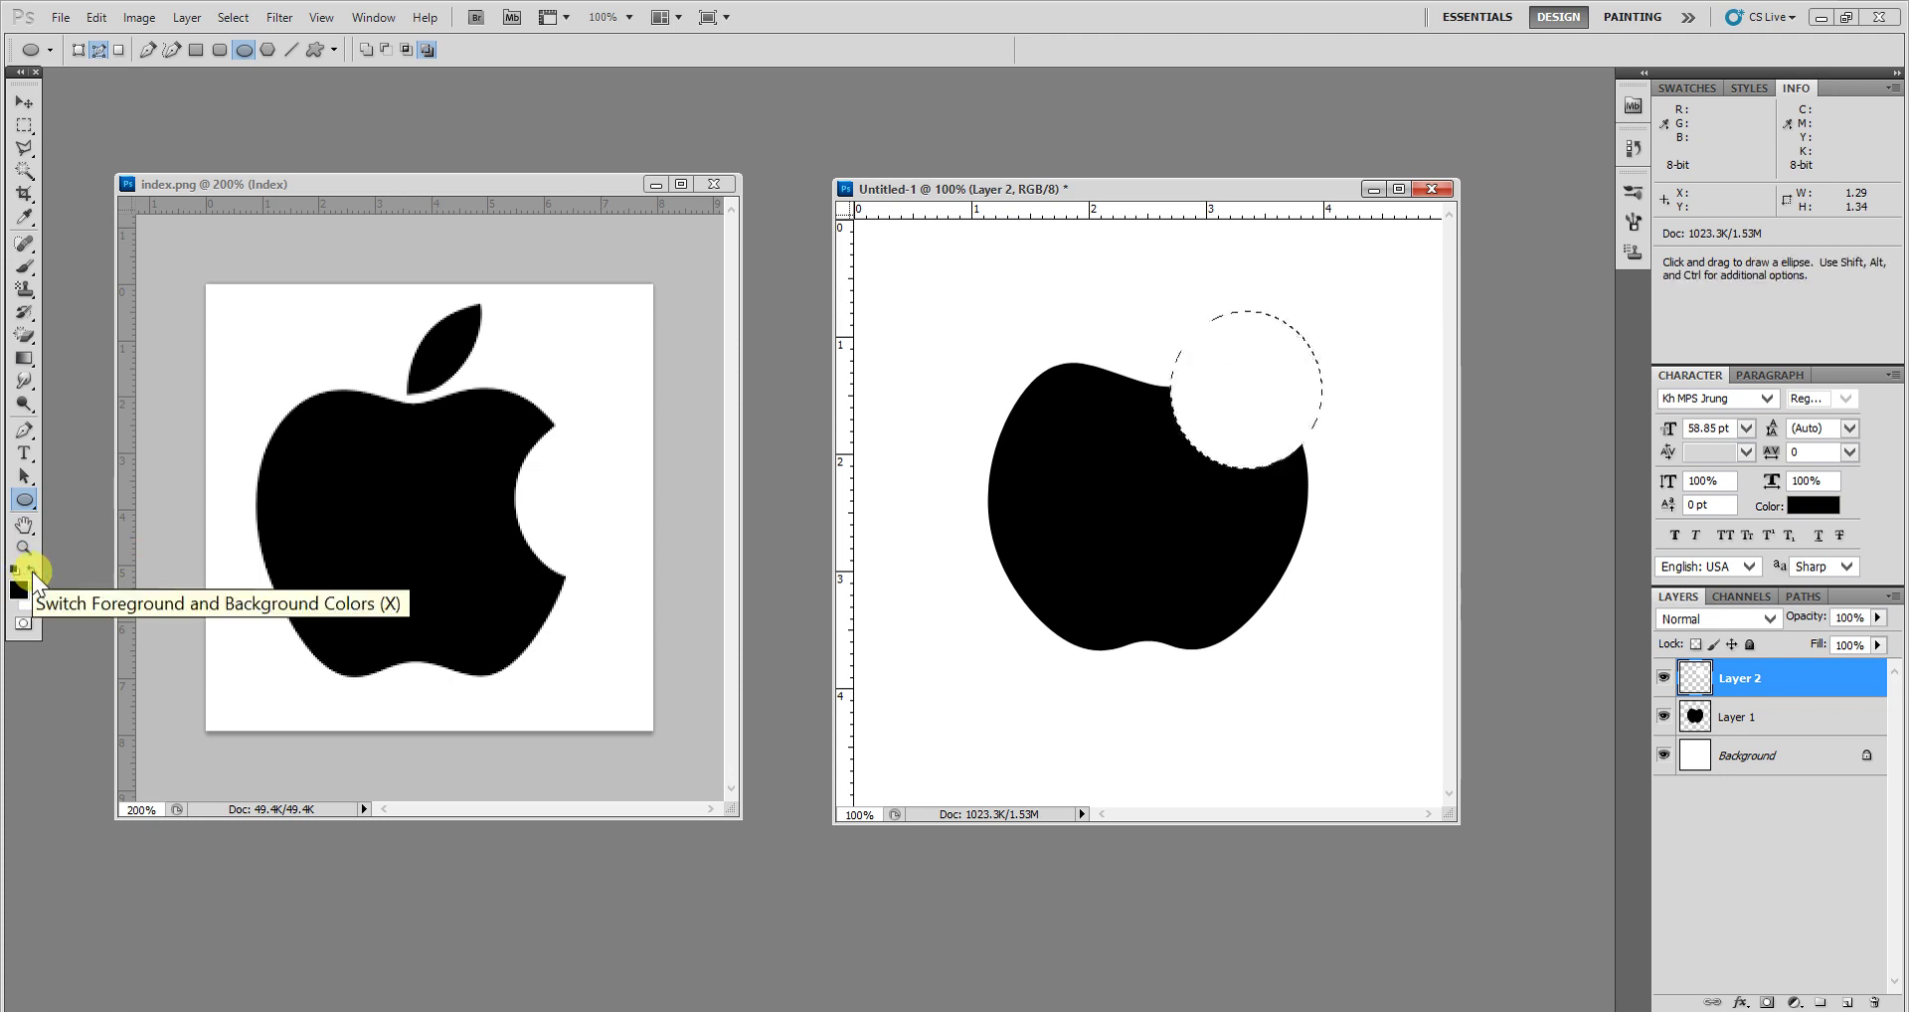
Step: Move the white circle onto the apple's right edge to form the bite
left_click(23, 104)
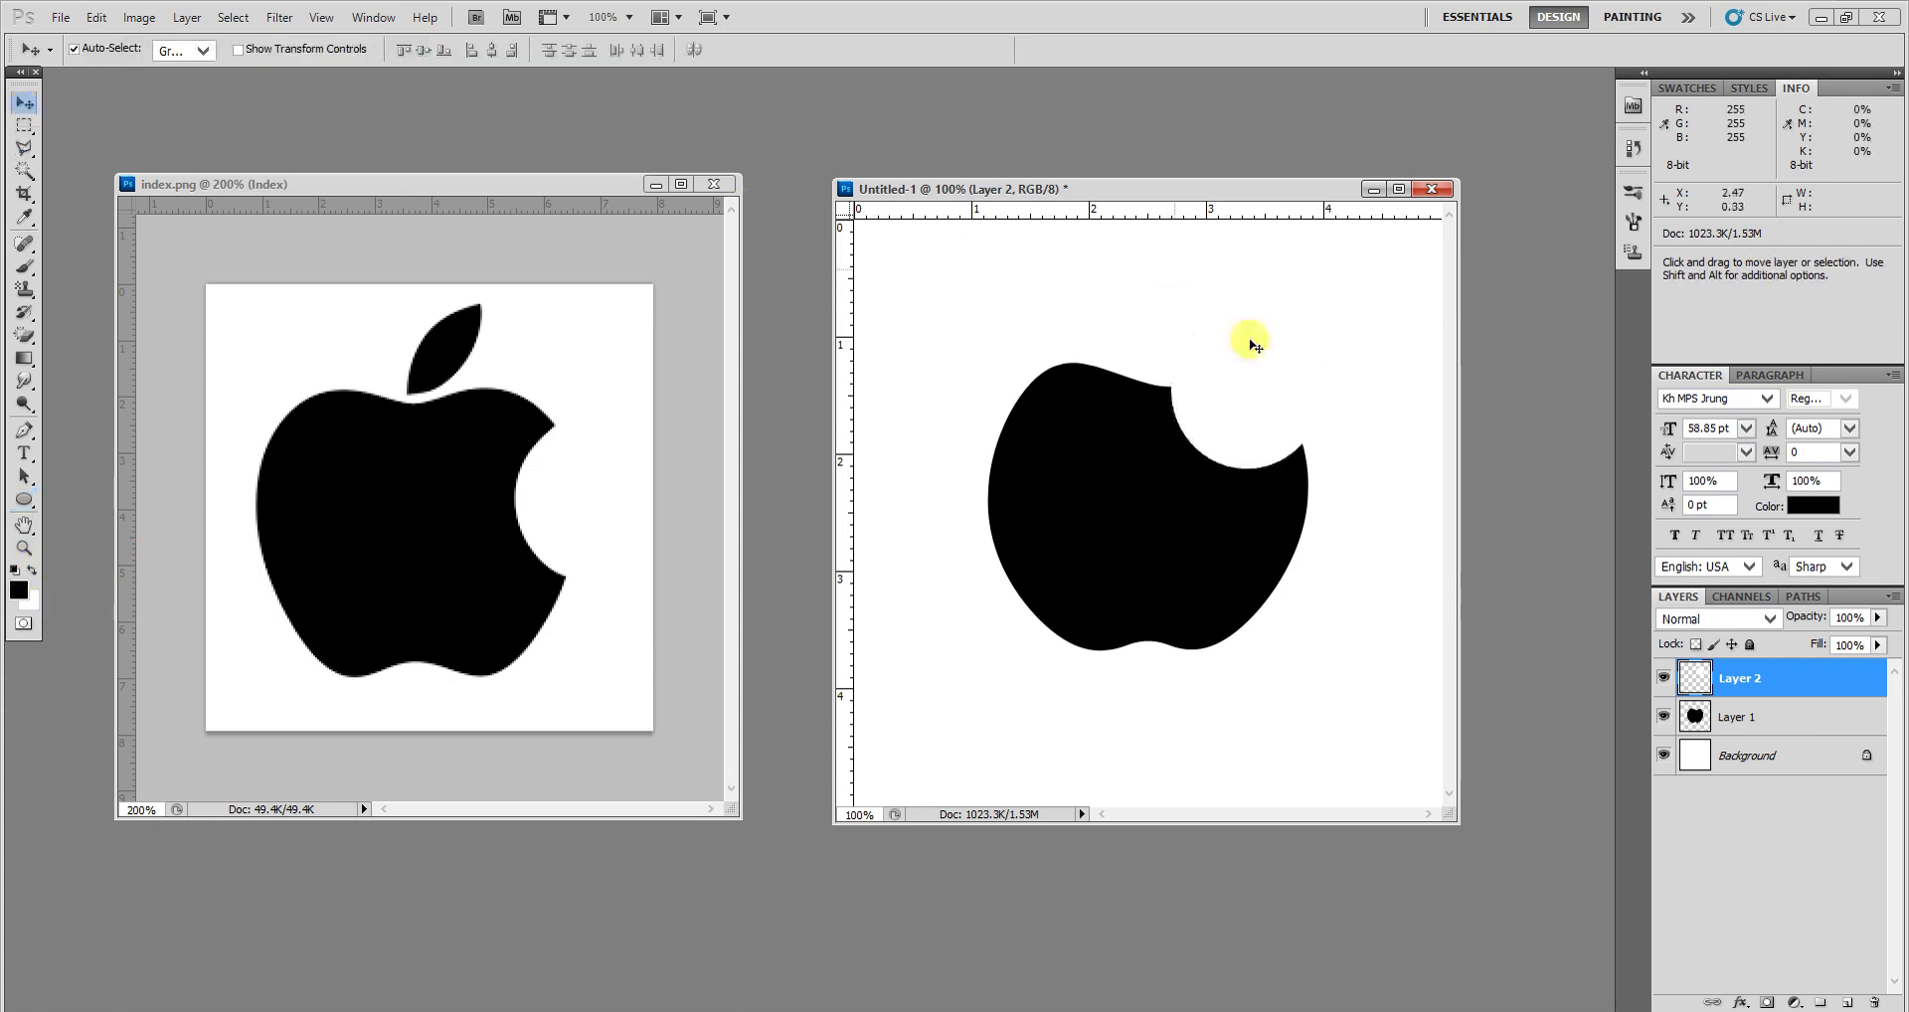
left_click_drag(1255, 407, 1333, 511)
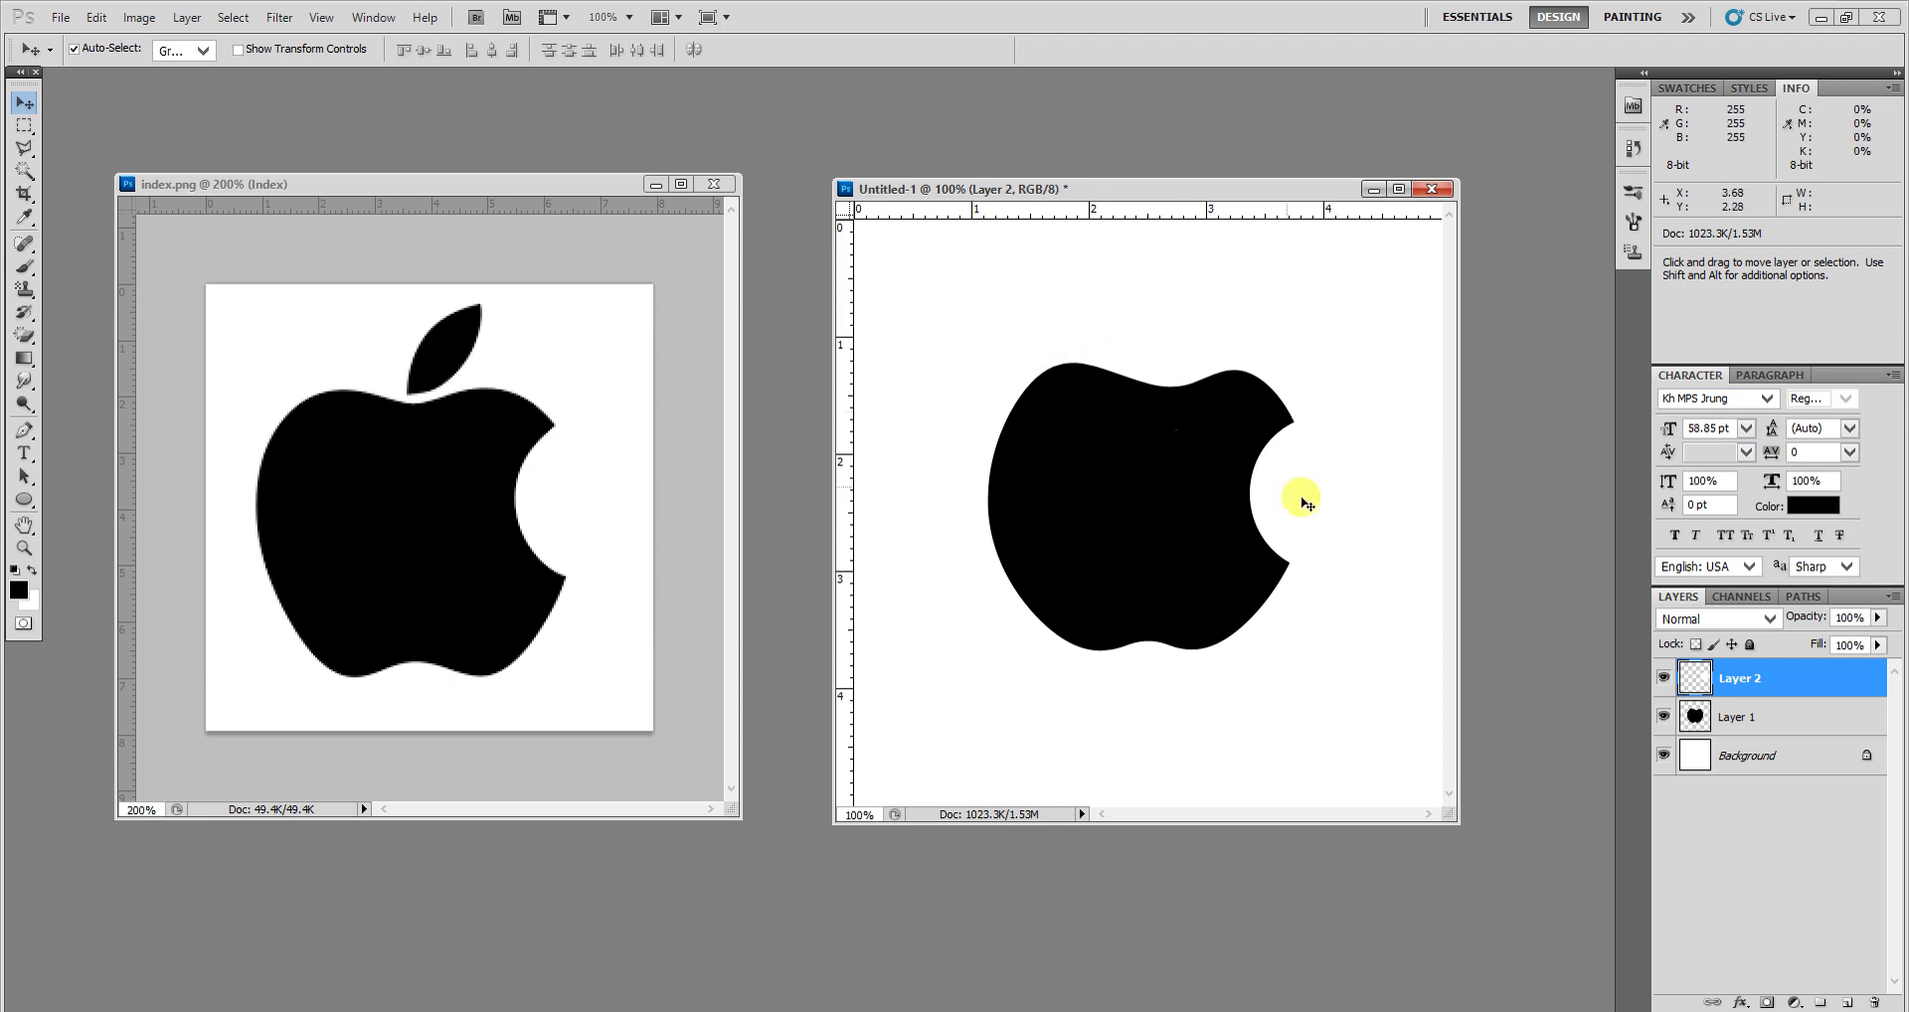
left_click_drag(1281, 497, 1274, 488)
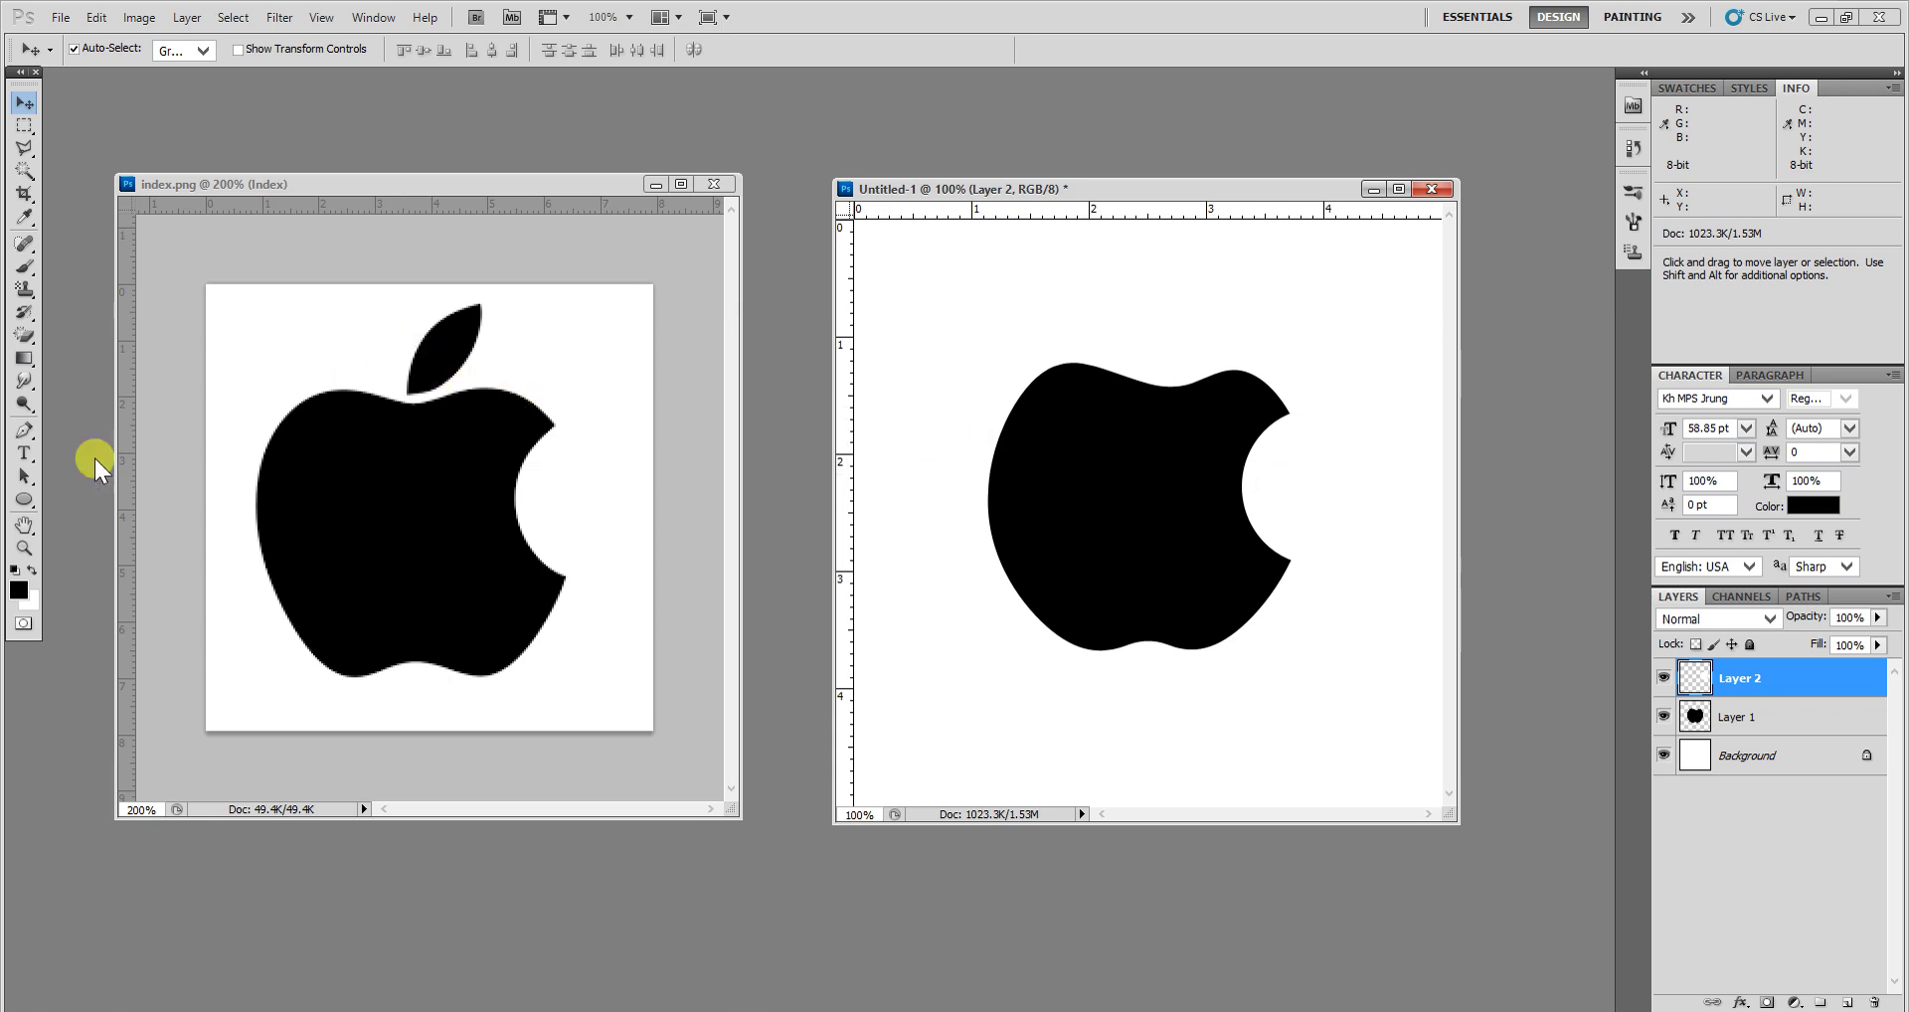
left_click_drag(25, 501, 102, 538)
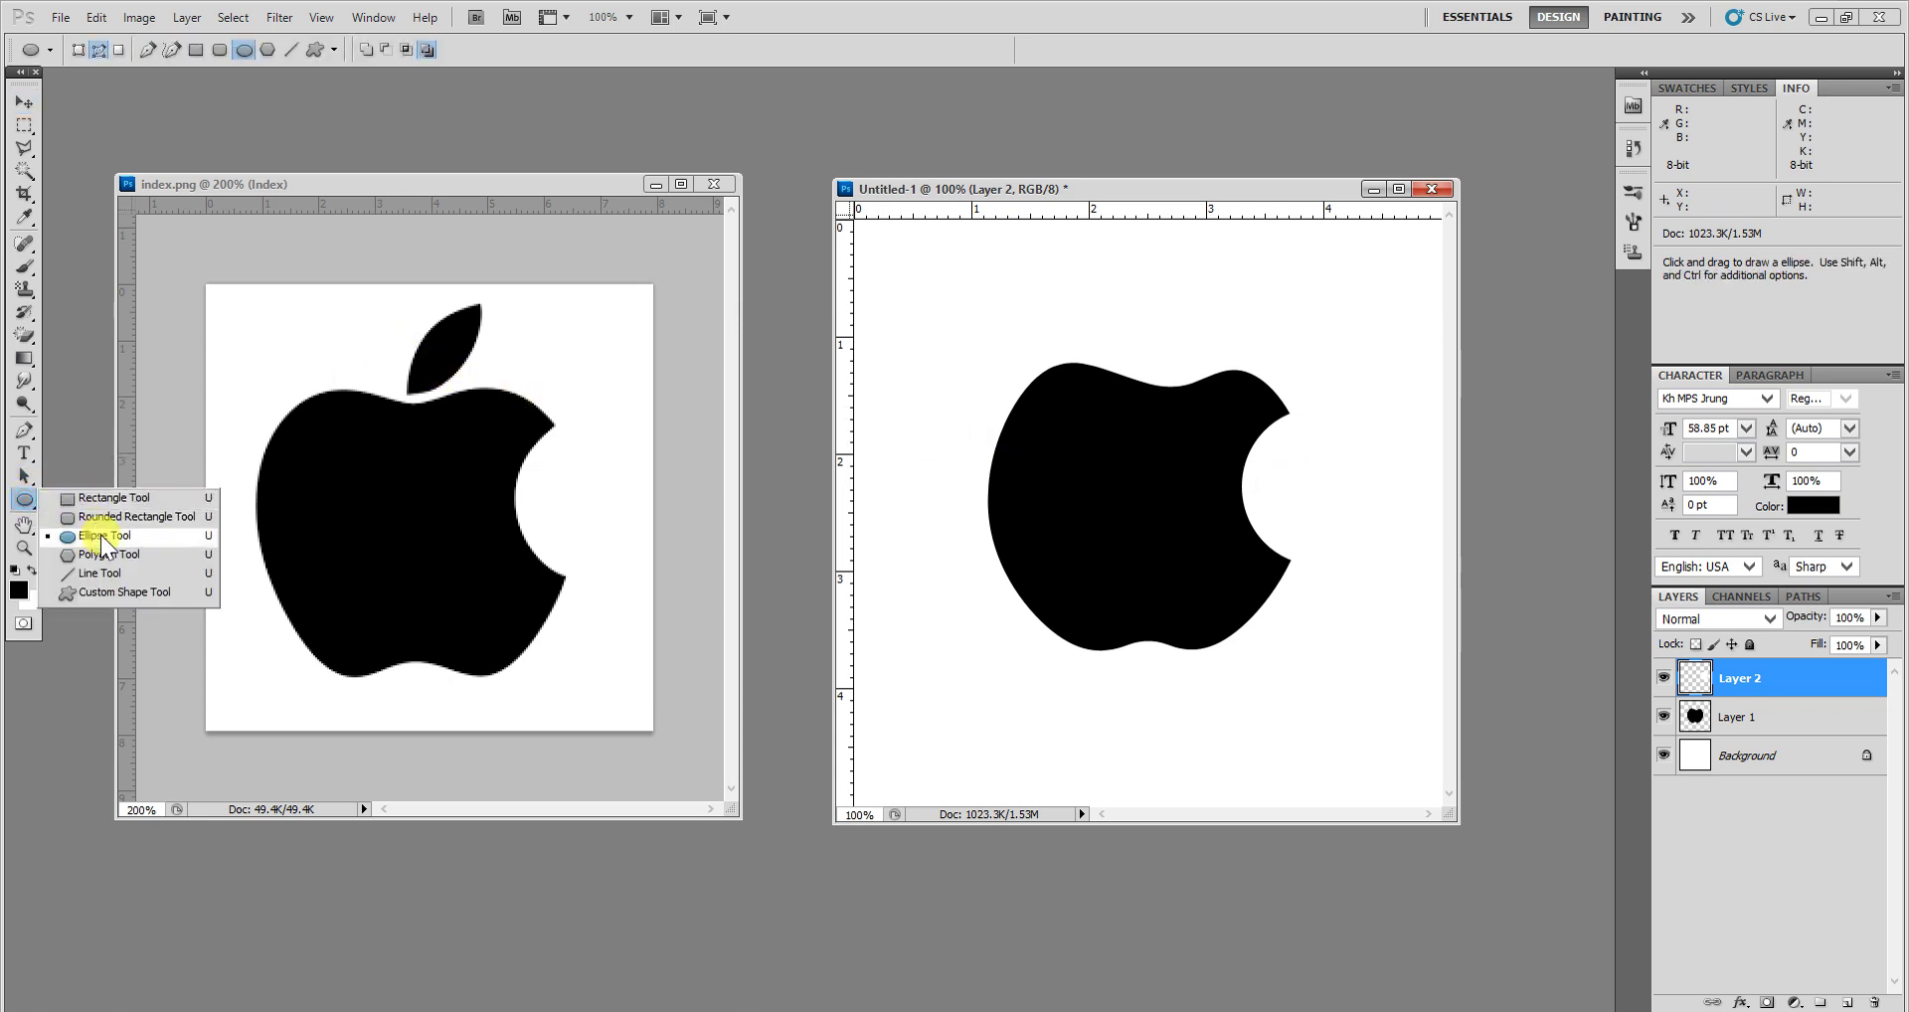
Step: Add an empty Layer 3 and sketch a thin vertical ellipse above the apple
mouse_move(101, 538)
left_mouse_down()
mouse_move(112, 594)
mouse_move(126, 519)
mouse_move(128, 539)
left_mouse_up()
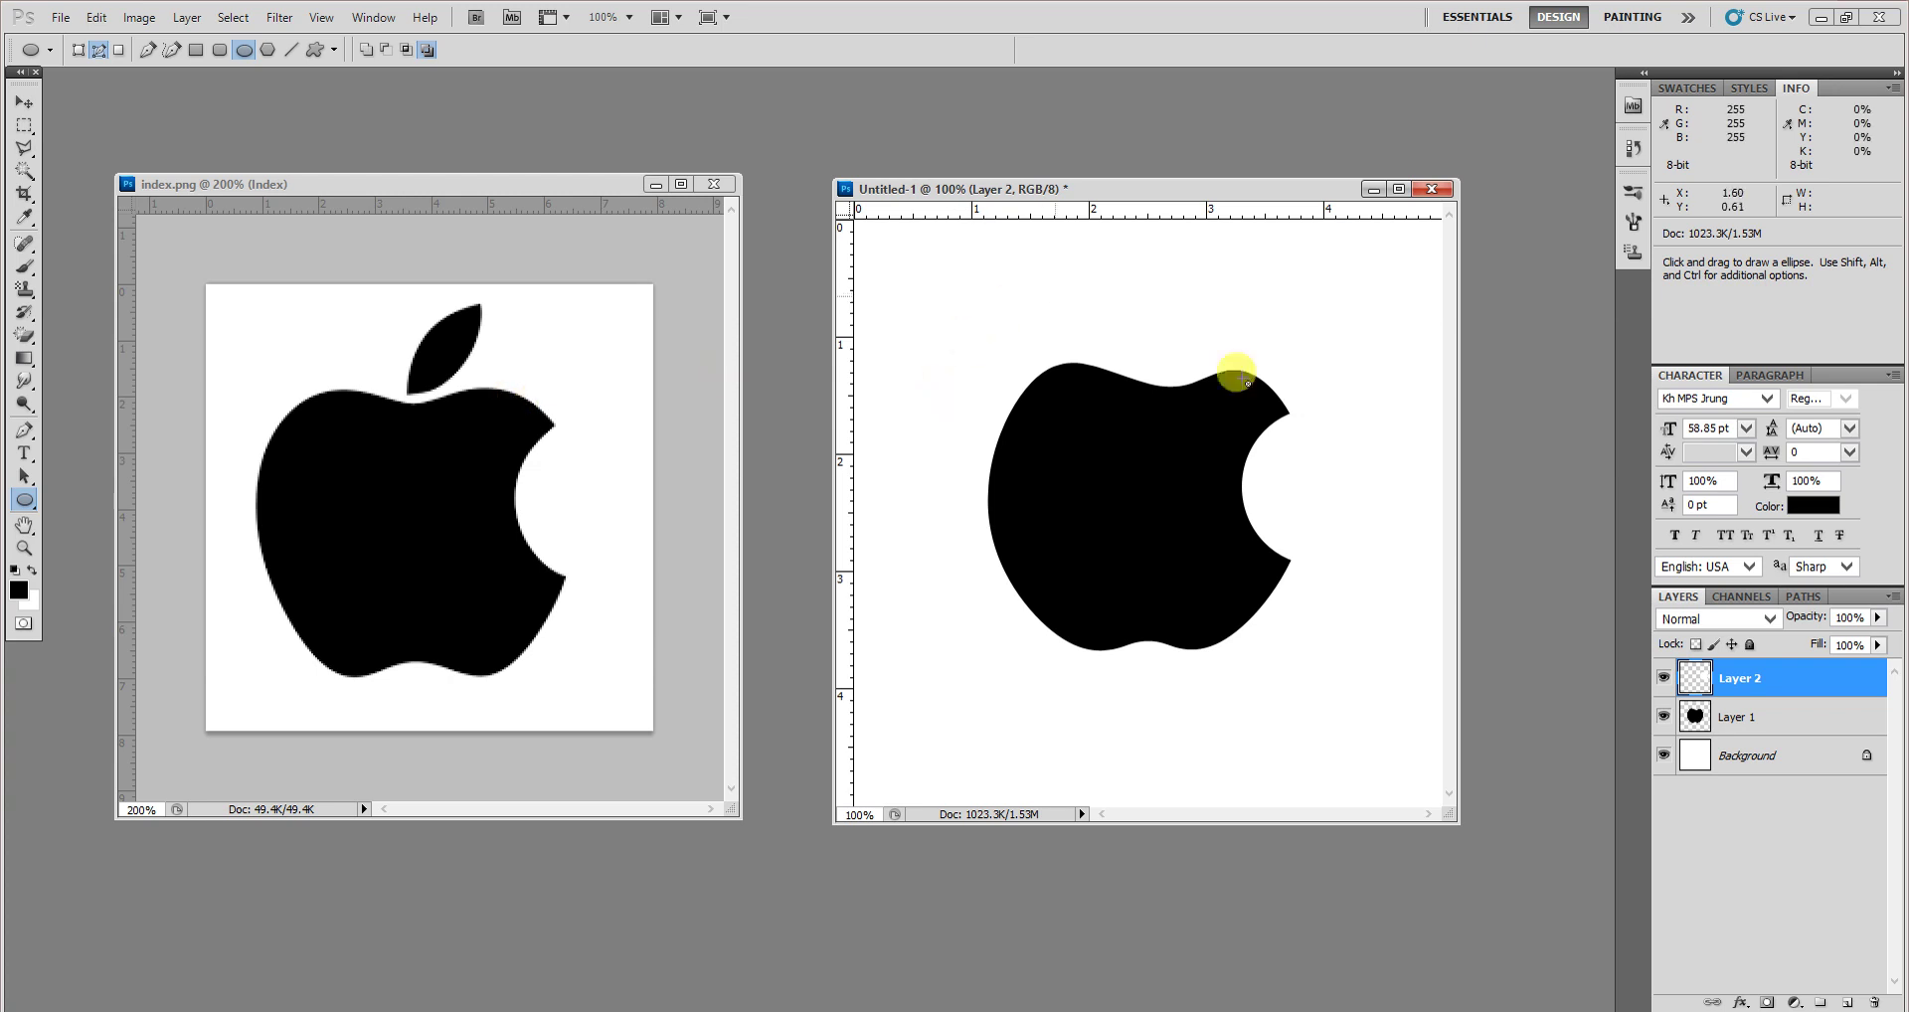
left_click(139, 17)
mouse_move(187, 16)
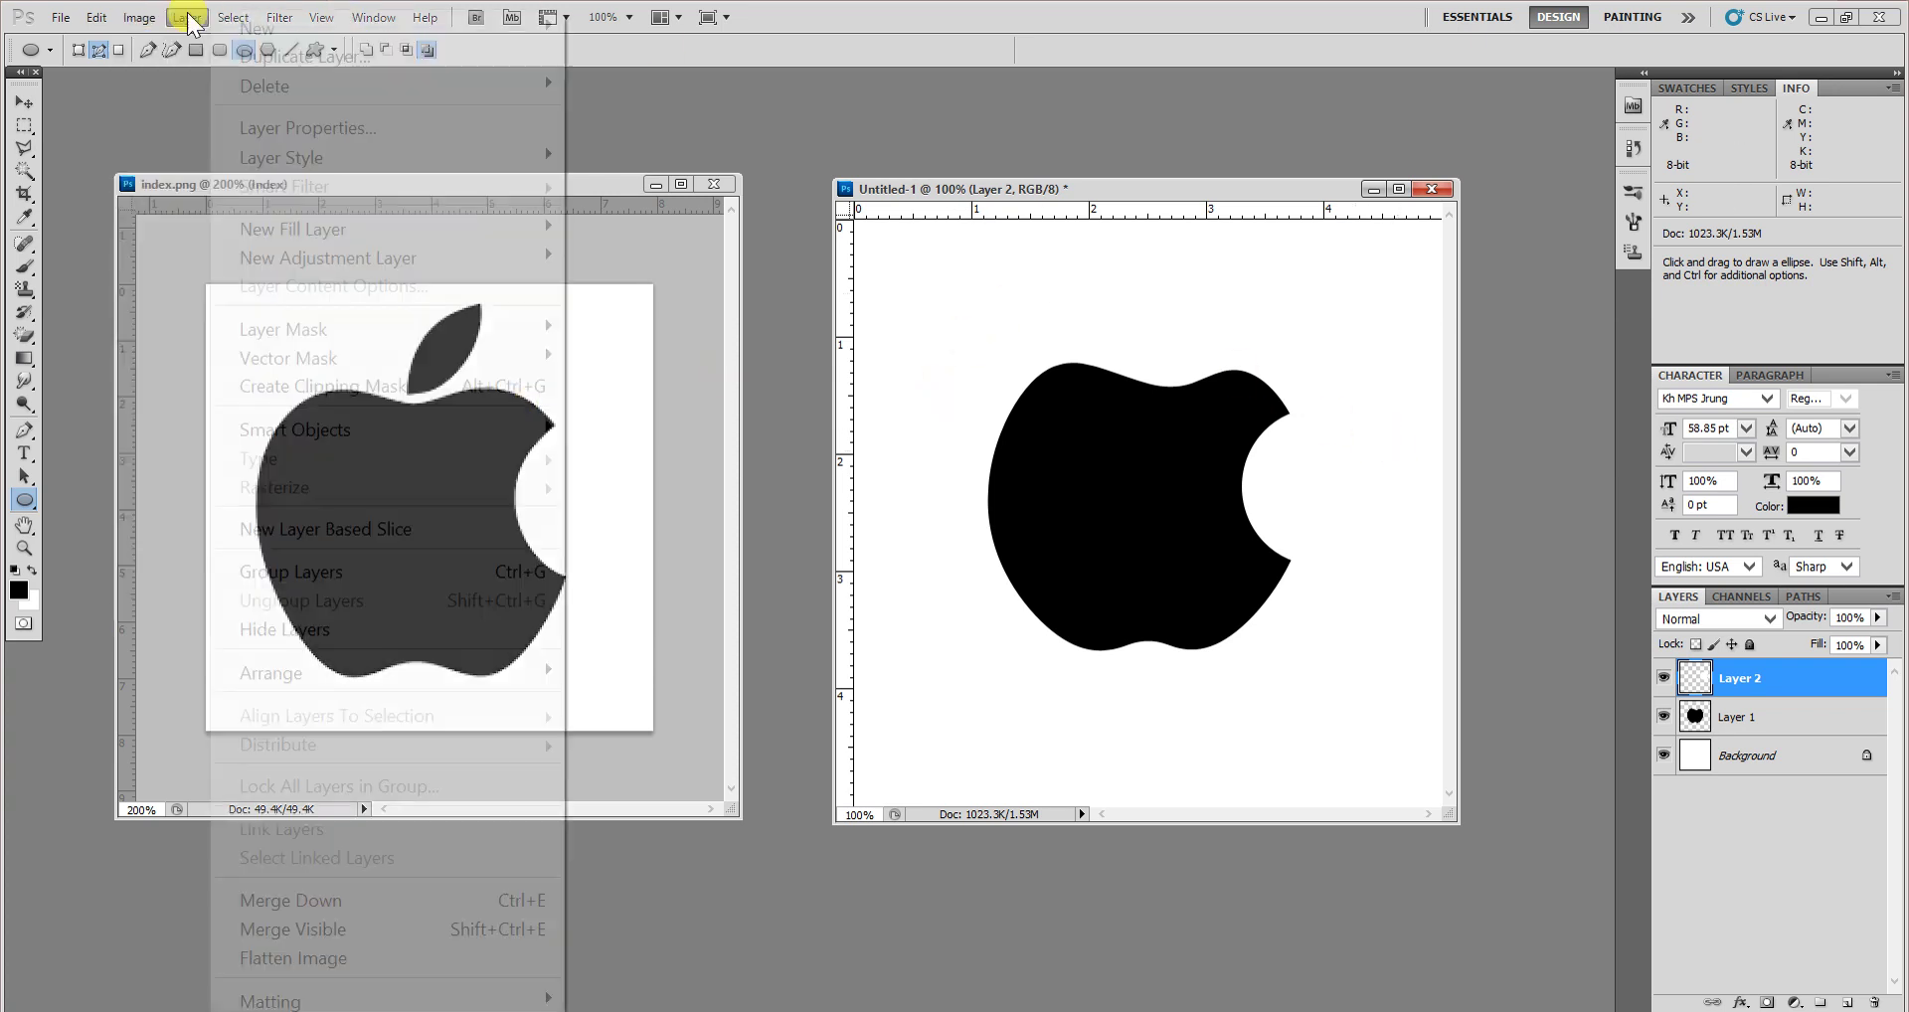
left_click(616, 27)
left_click(1119, 325)
left_click_drag(1150, 275, 1152, 351)
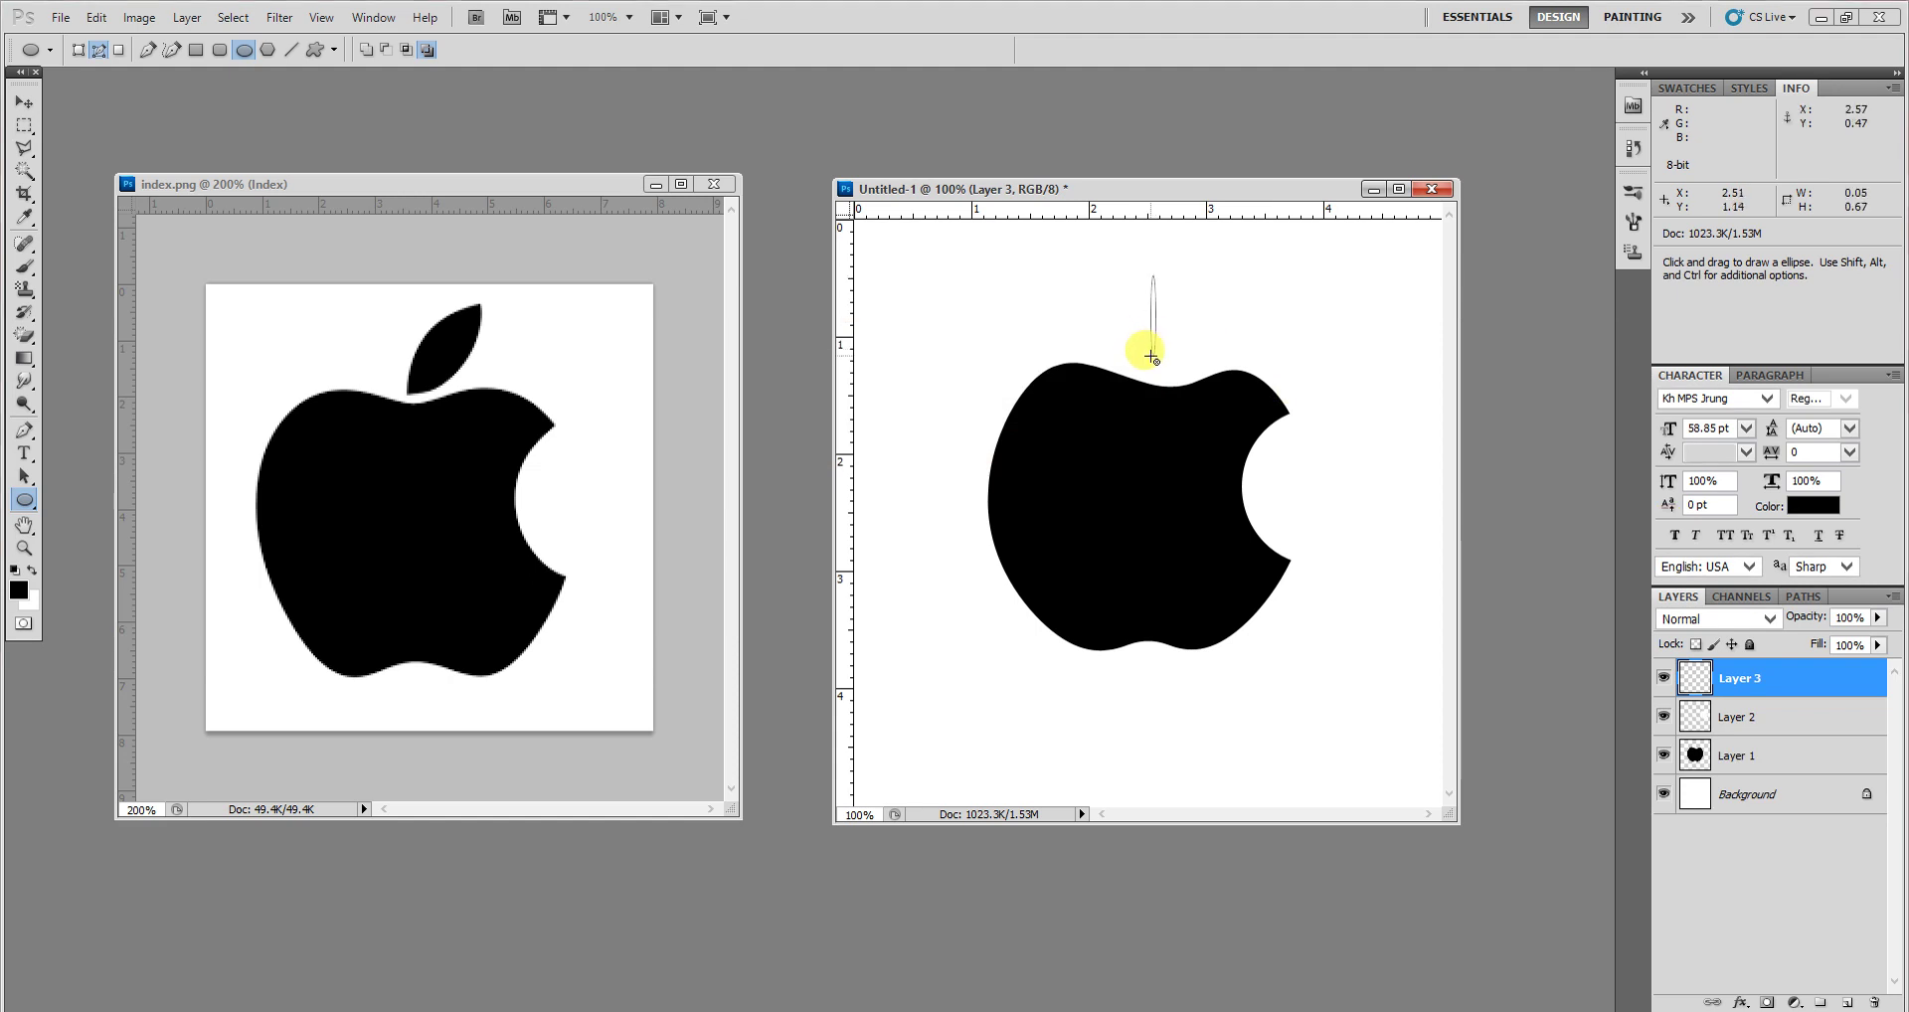
Step: Tilt the thin ellipse about 30° and widen it into a leaf shape
left_click_drag(1151, 356, 1152, 356)
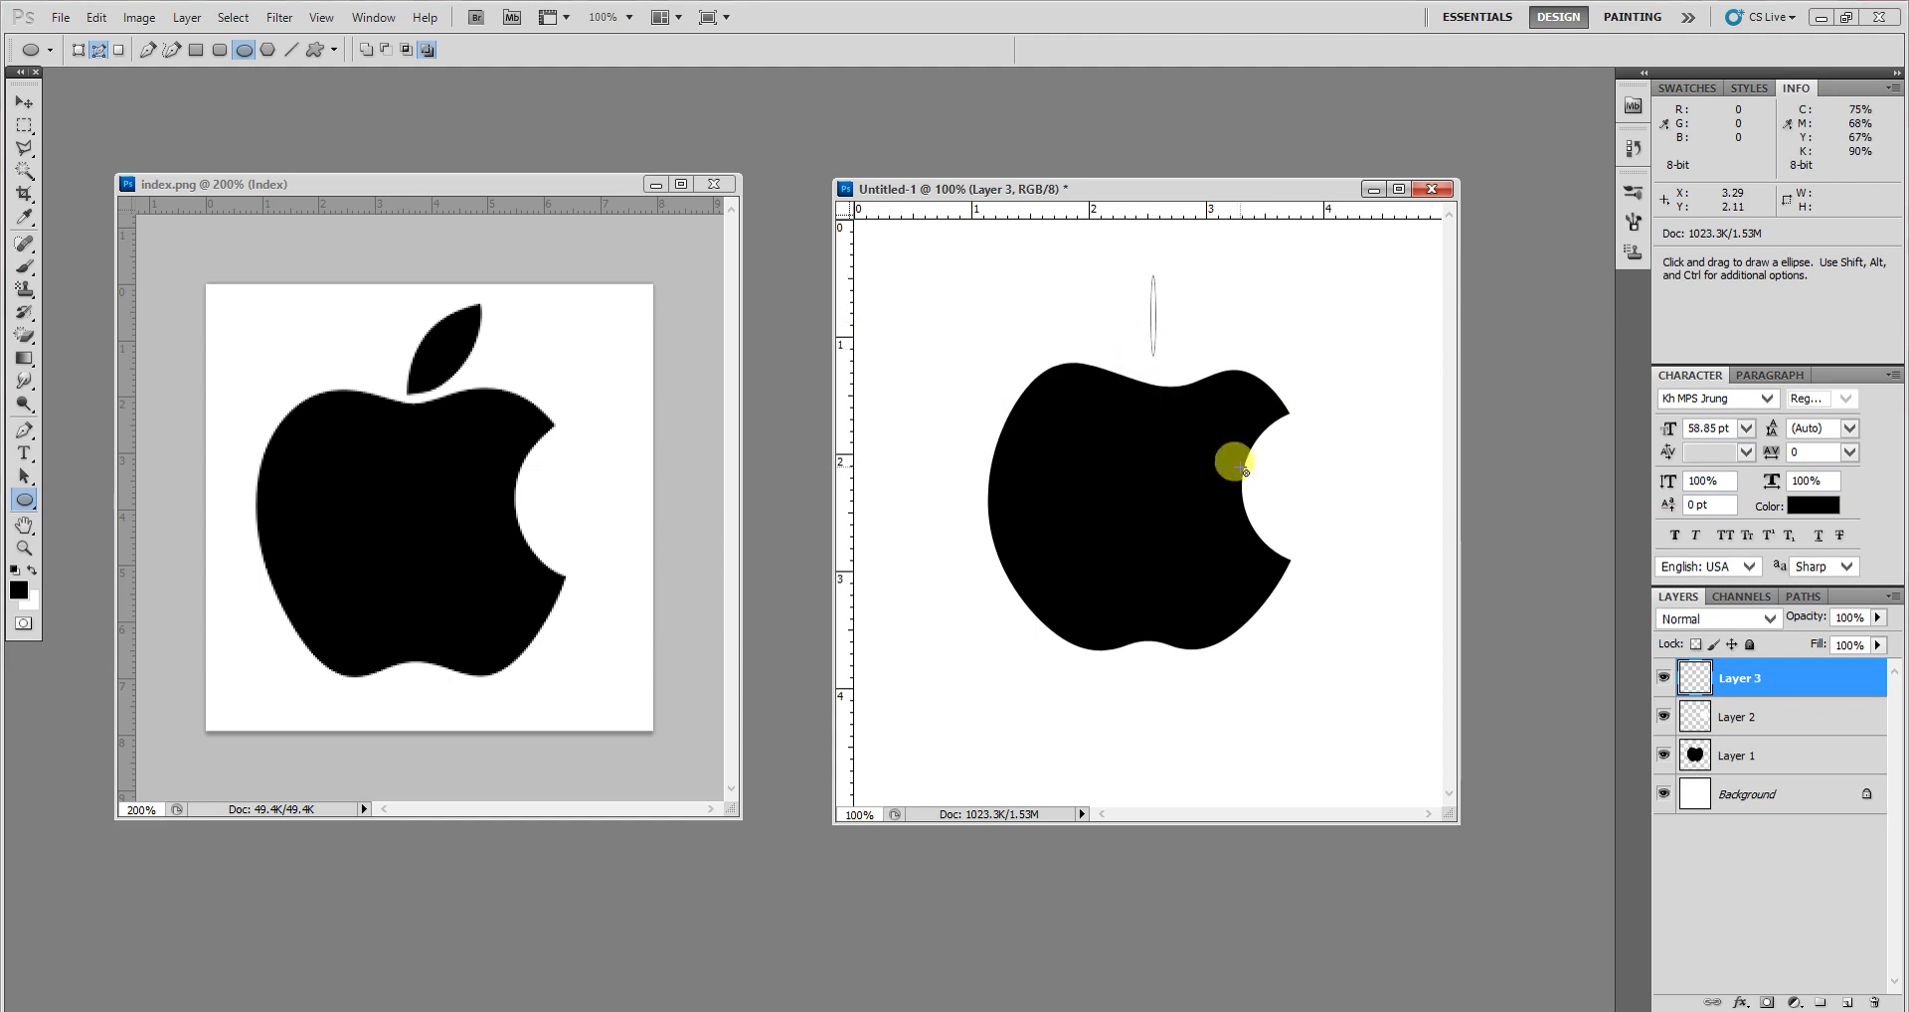
key("ctrl+t")
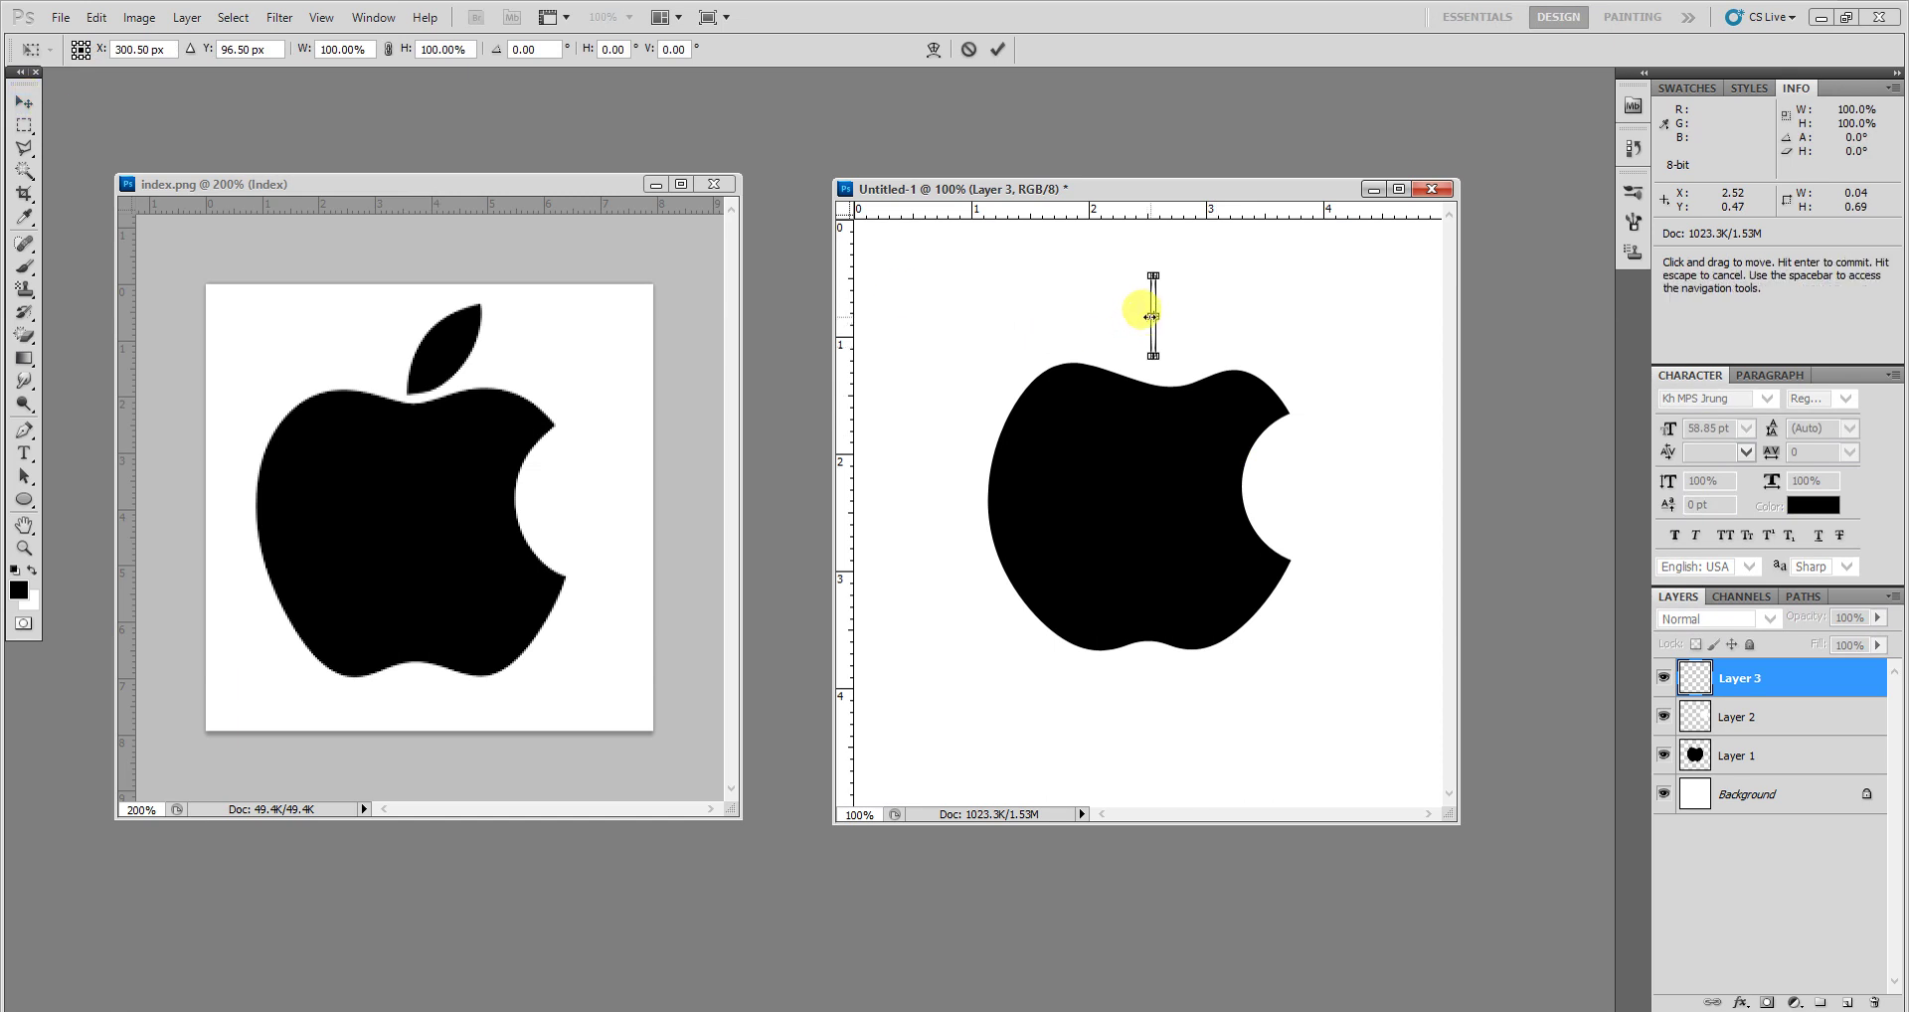
left_click_drag(1137, 319, 1224, 279)
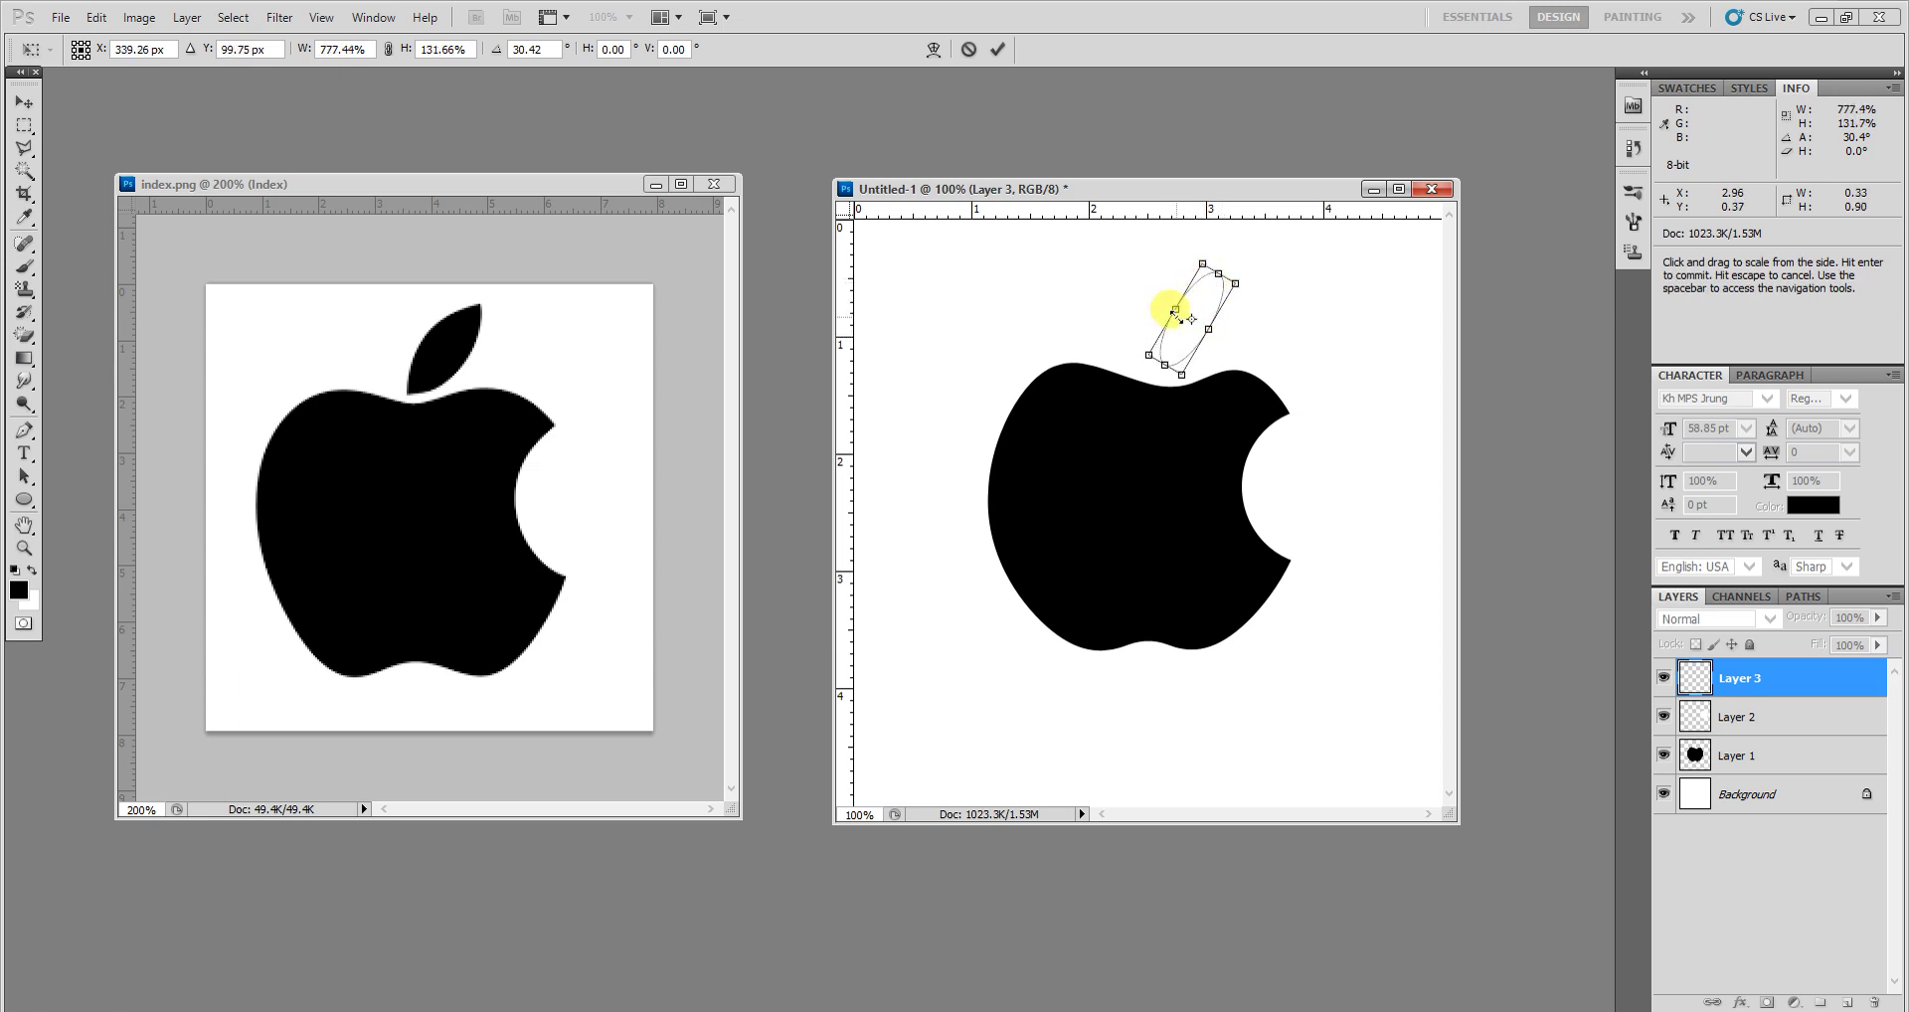
left_click_drag(1174, 316, 1179, 312)
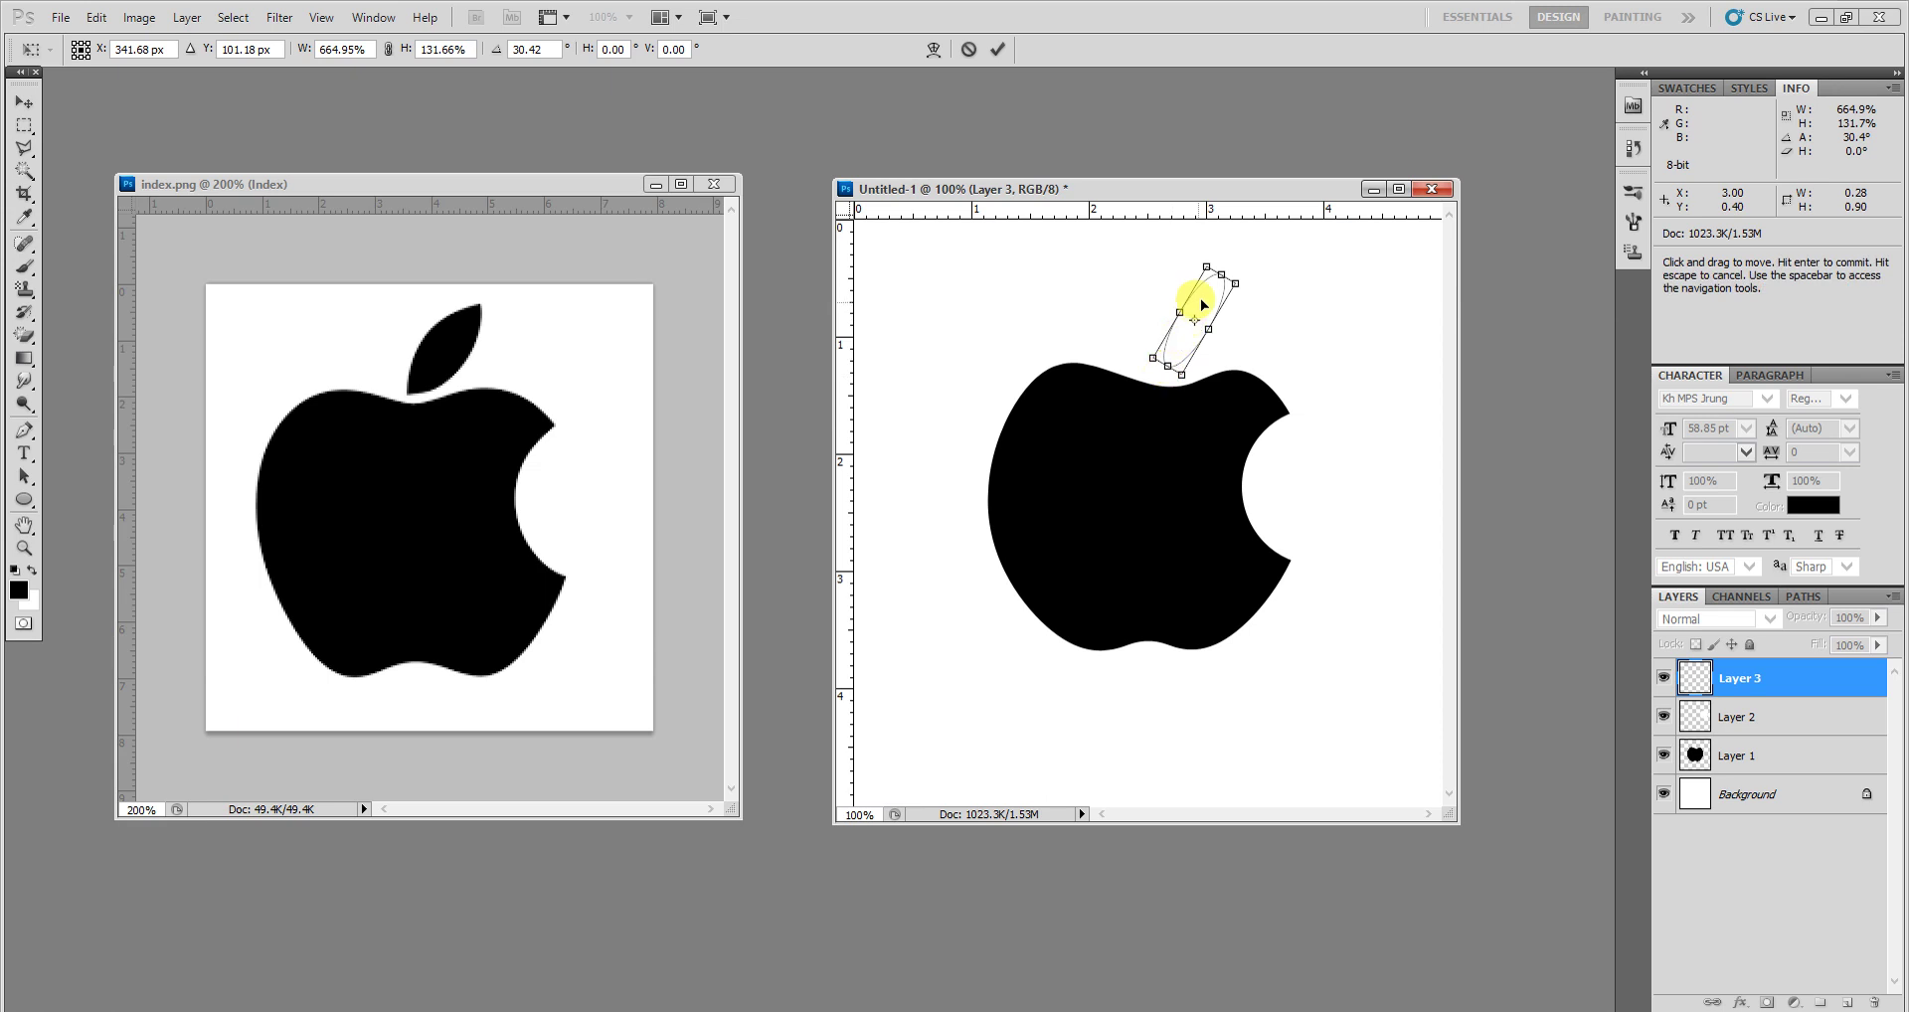
right_click(1202, 301)
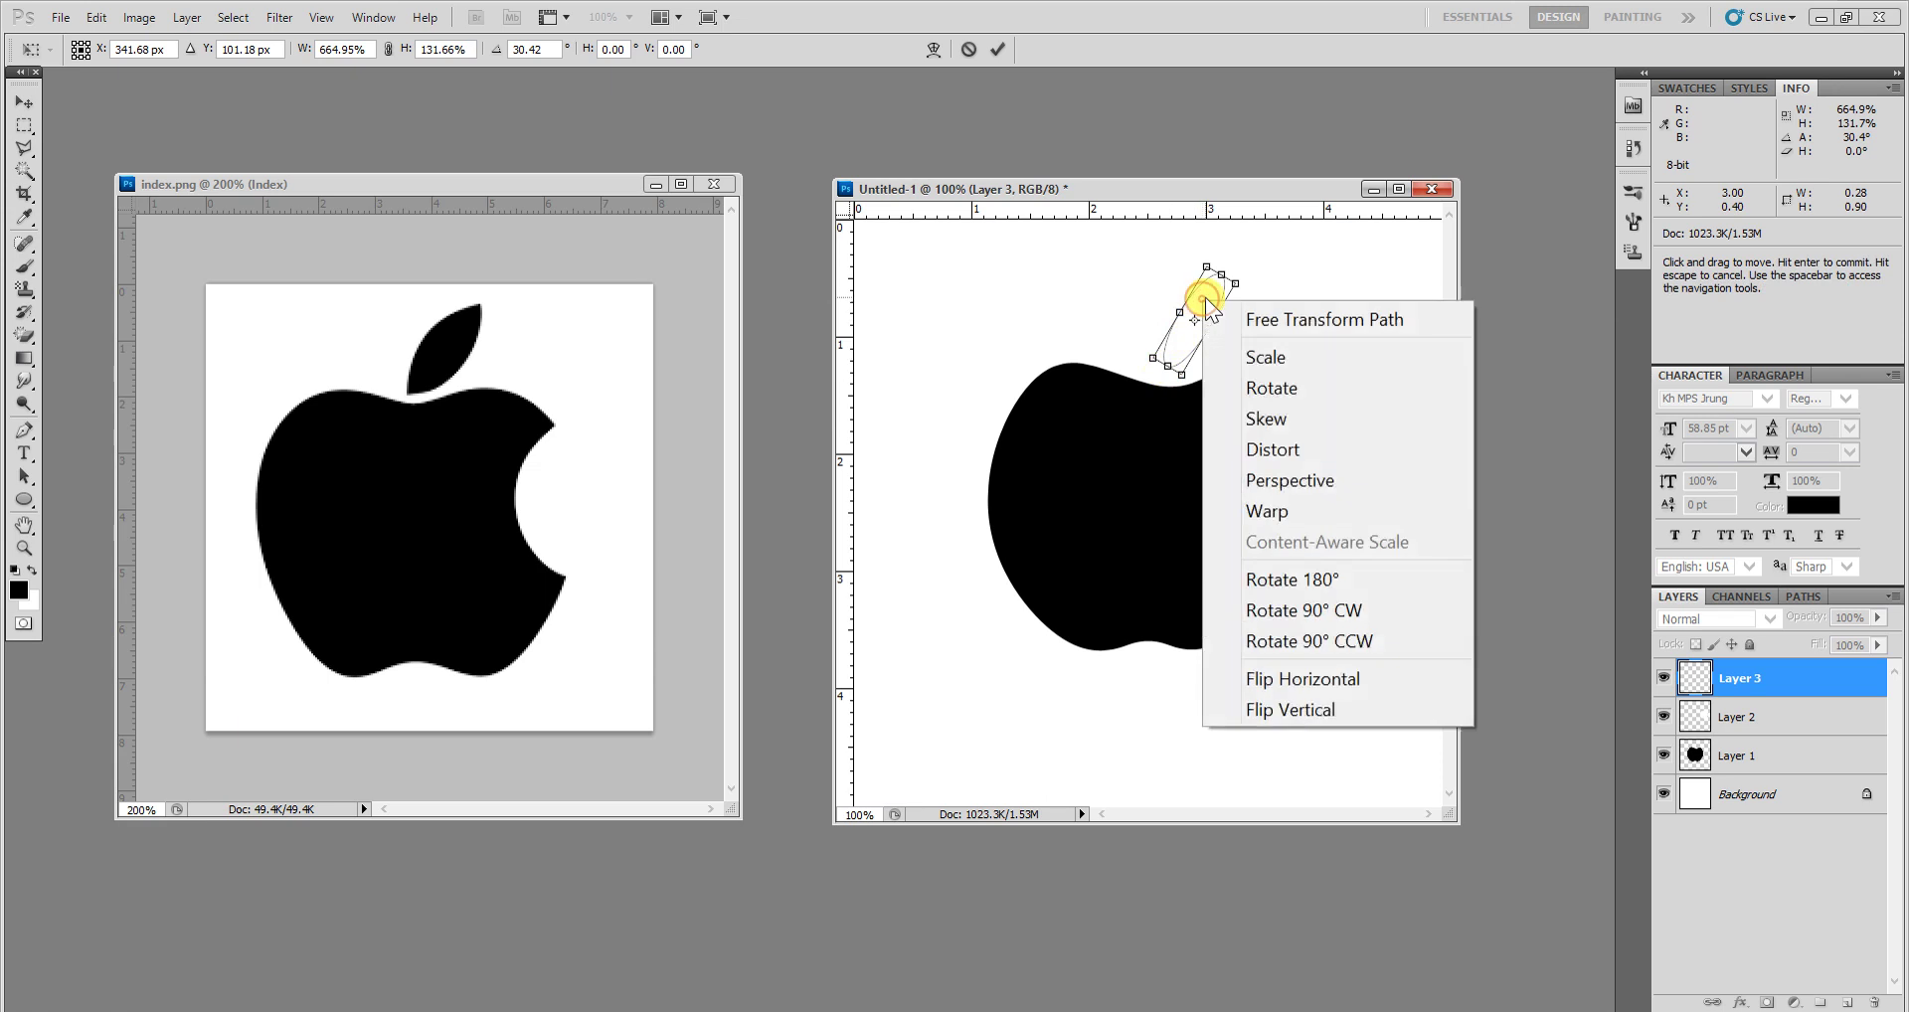
Step: Warp the leaf ellipse into a wider, pointed leaf by pulling its top up and bulging both sides
left_click(1310, 516)
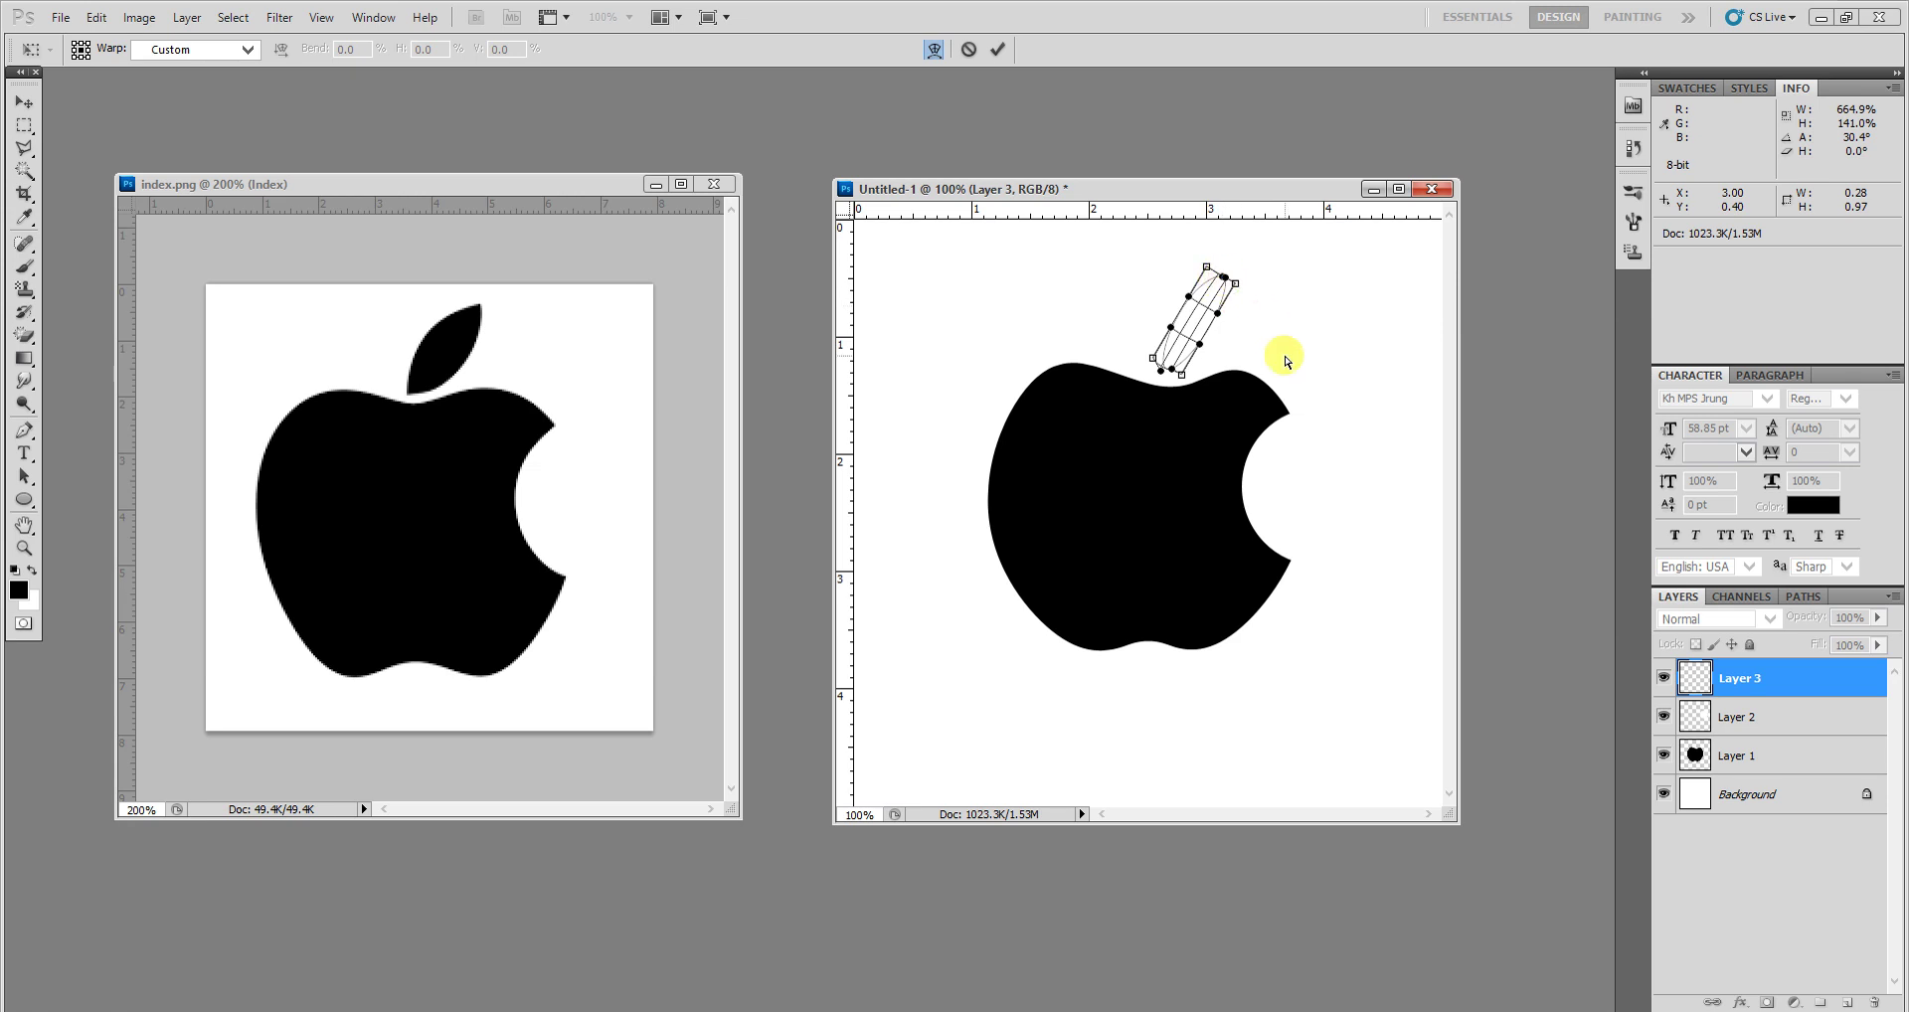
key("ctrl+plus")
key("ctrl+plus")
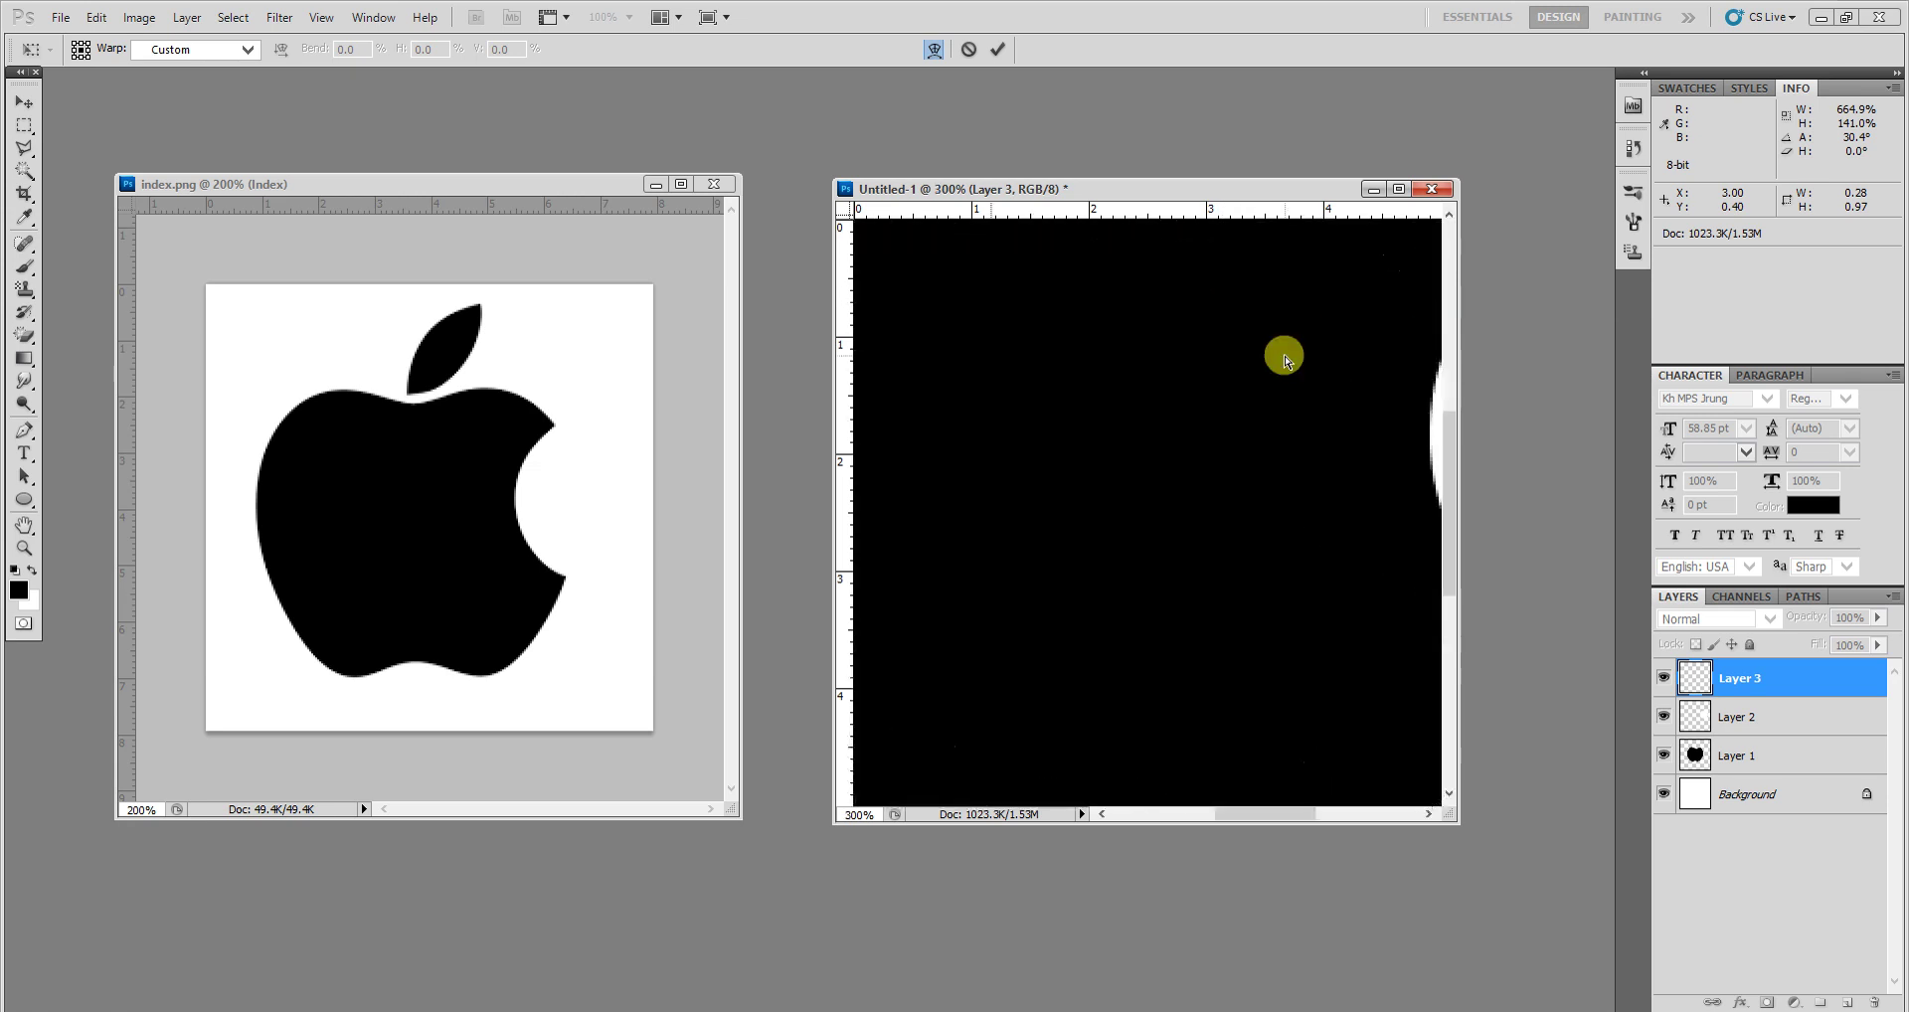
left_click_drag(1309, 383, 1268, 684)
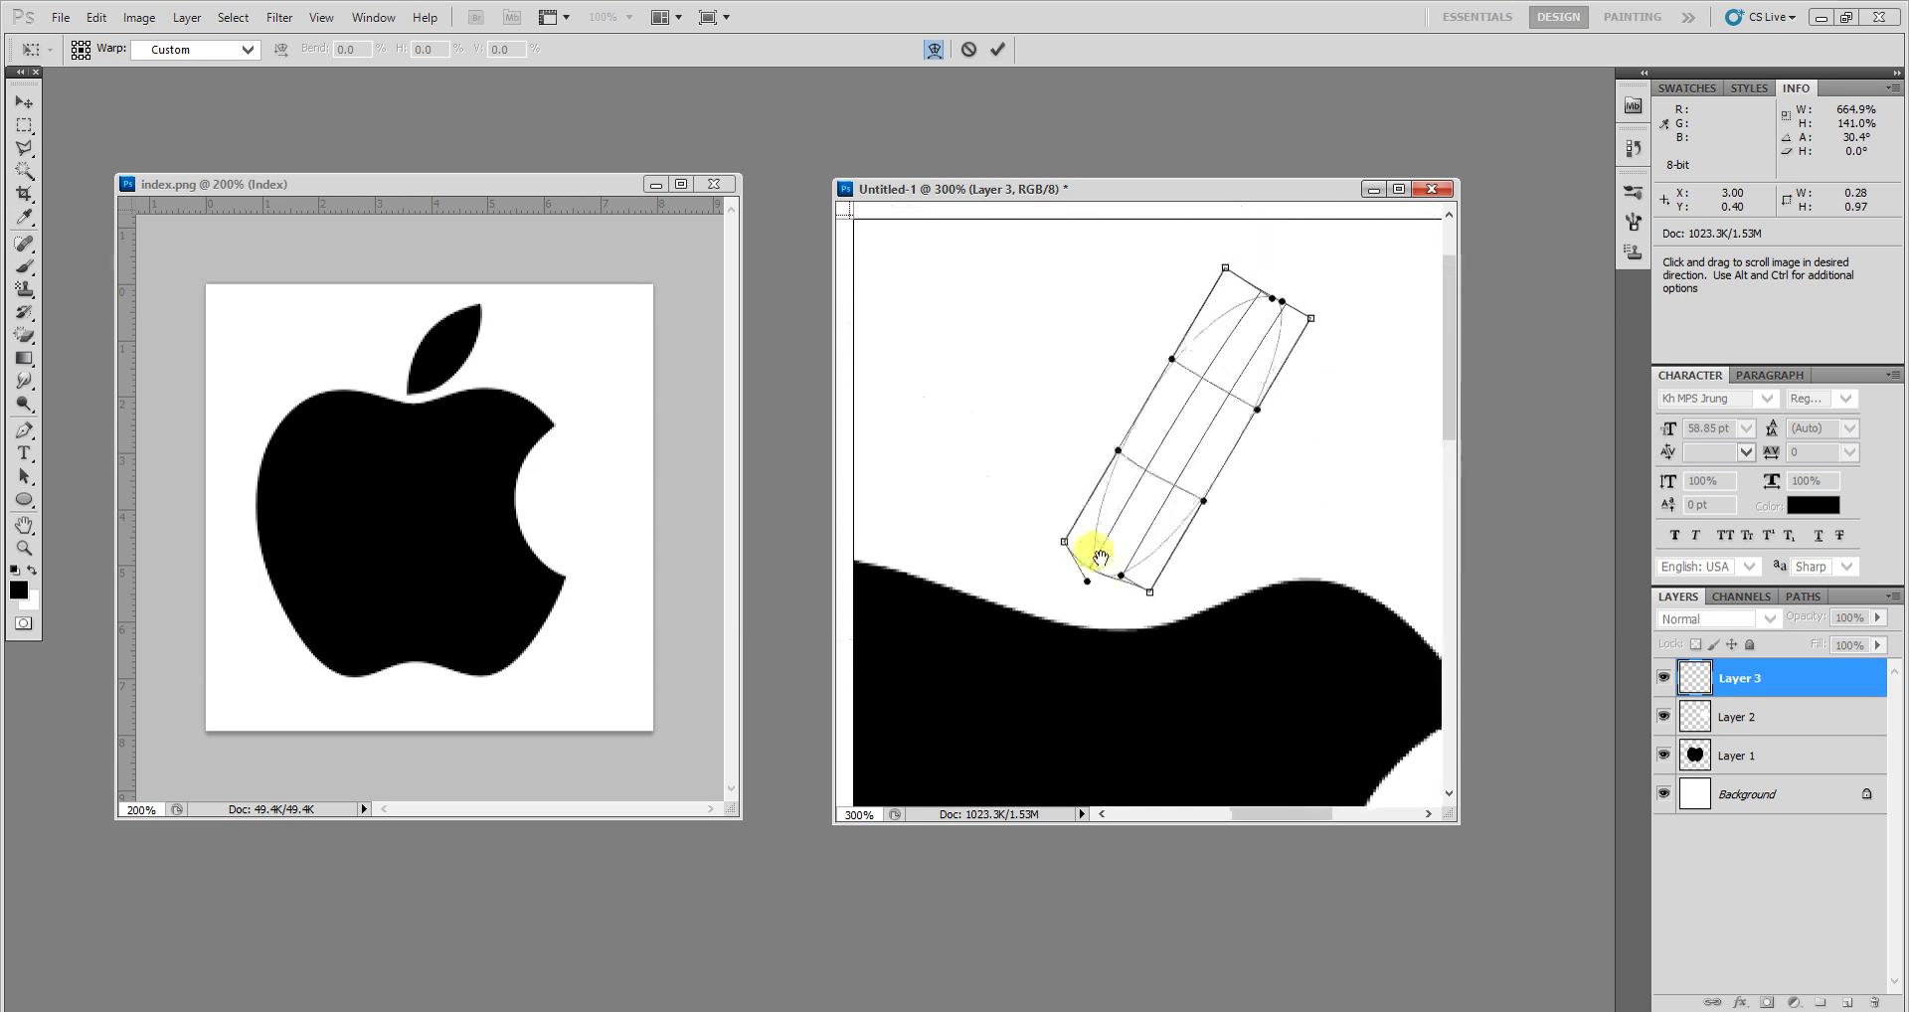
left_click_drag(1282, 316, 1279, 299)
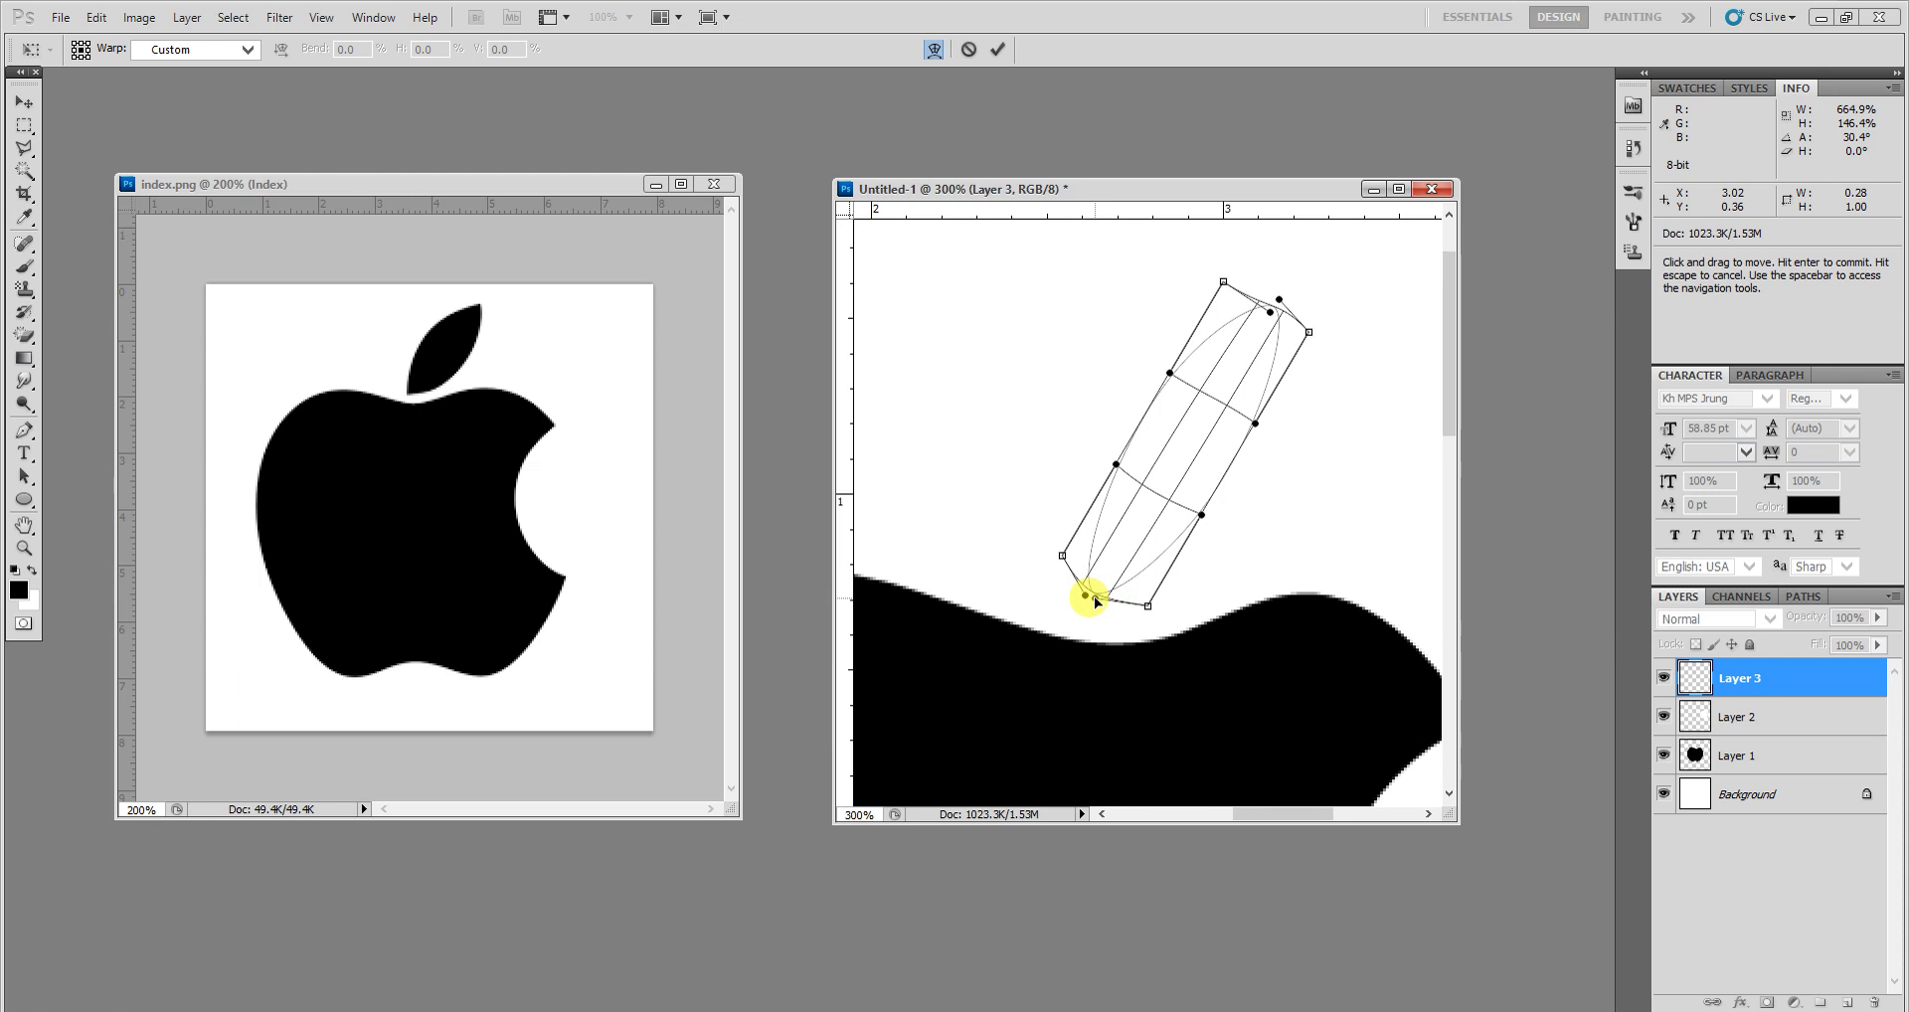
left_click_drag(1134, 408, 1170, 429)
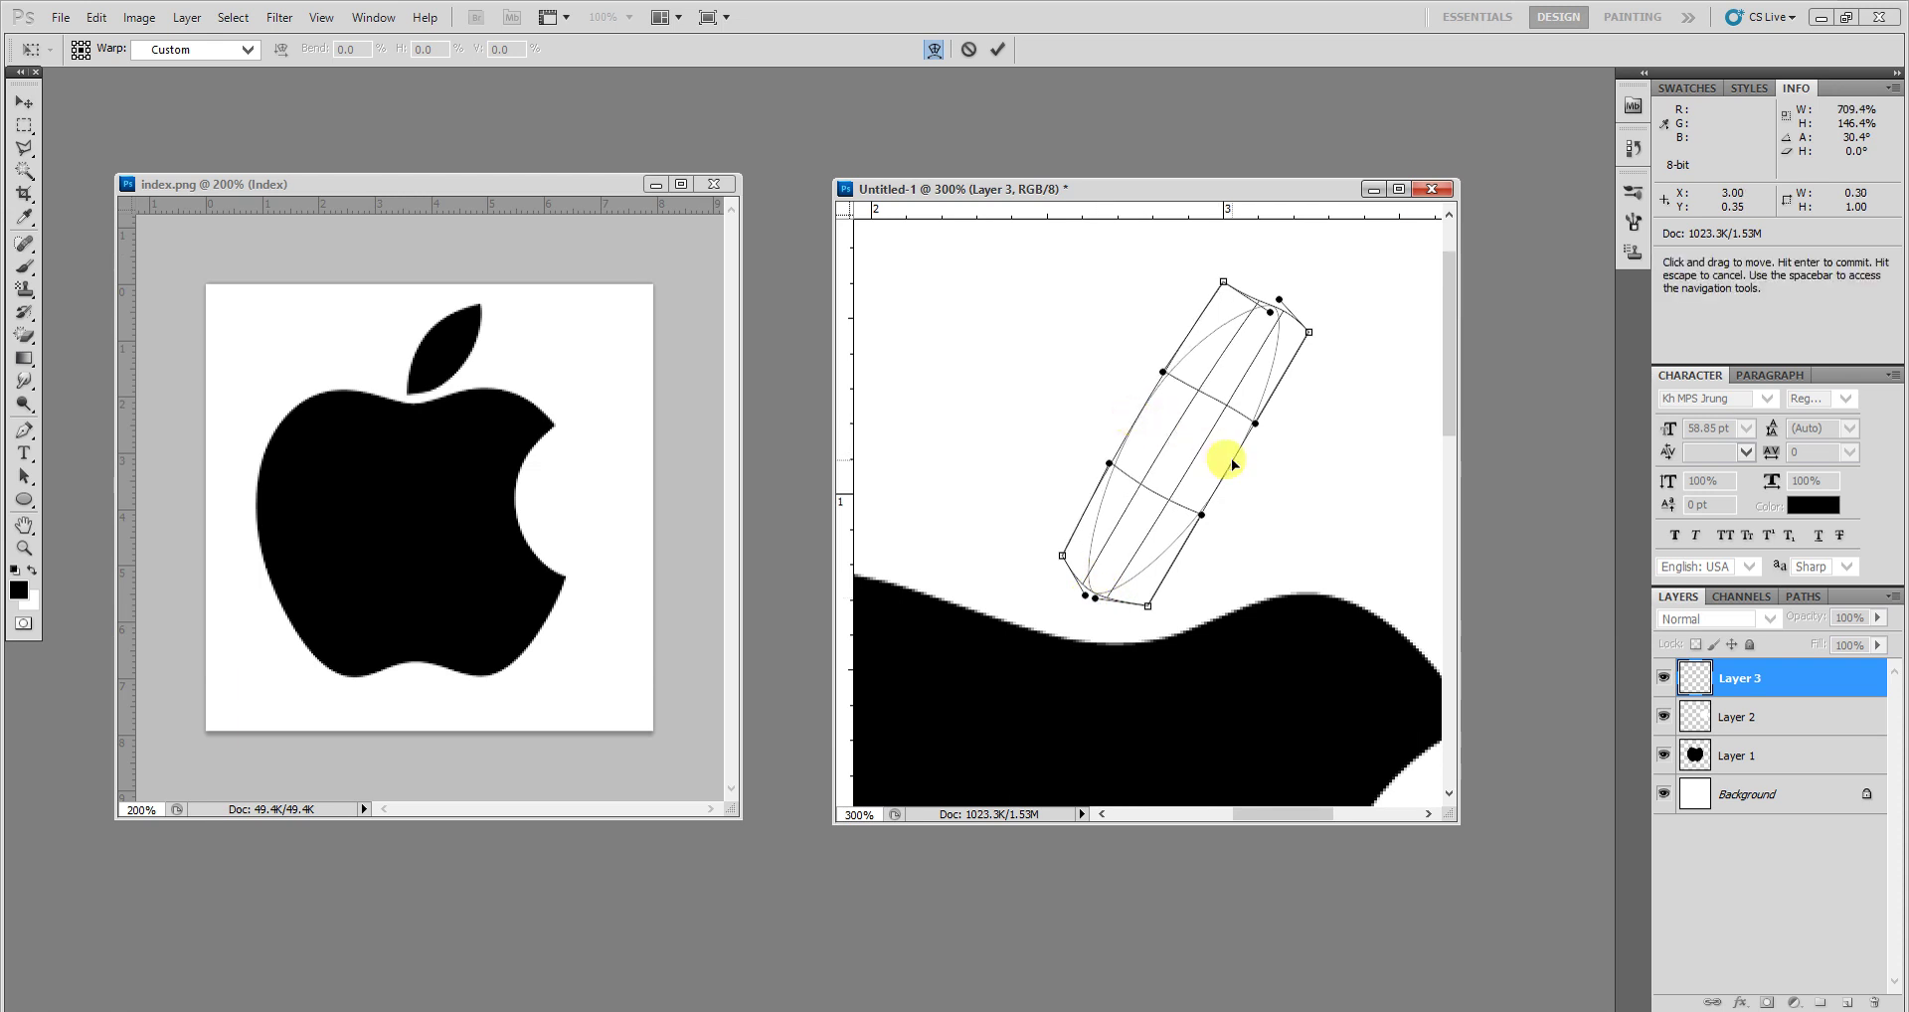
left_click_drag(1233, 463, 1248, 473)
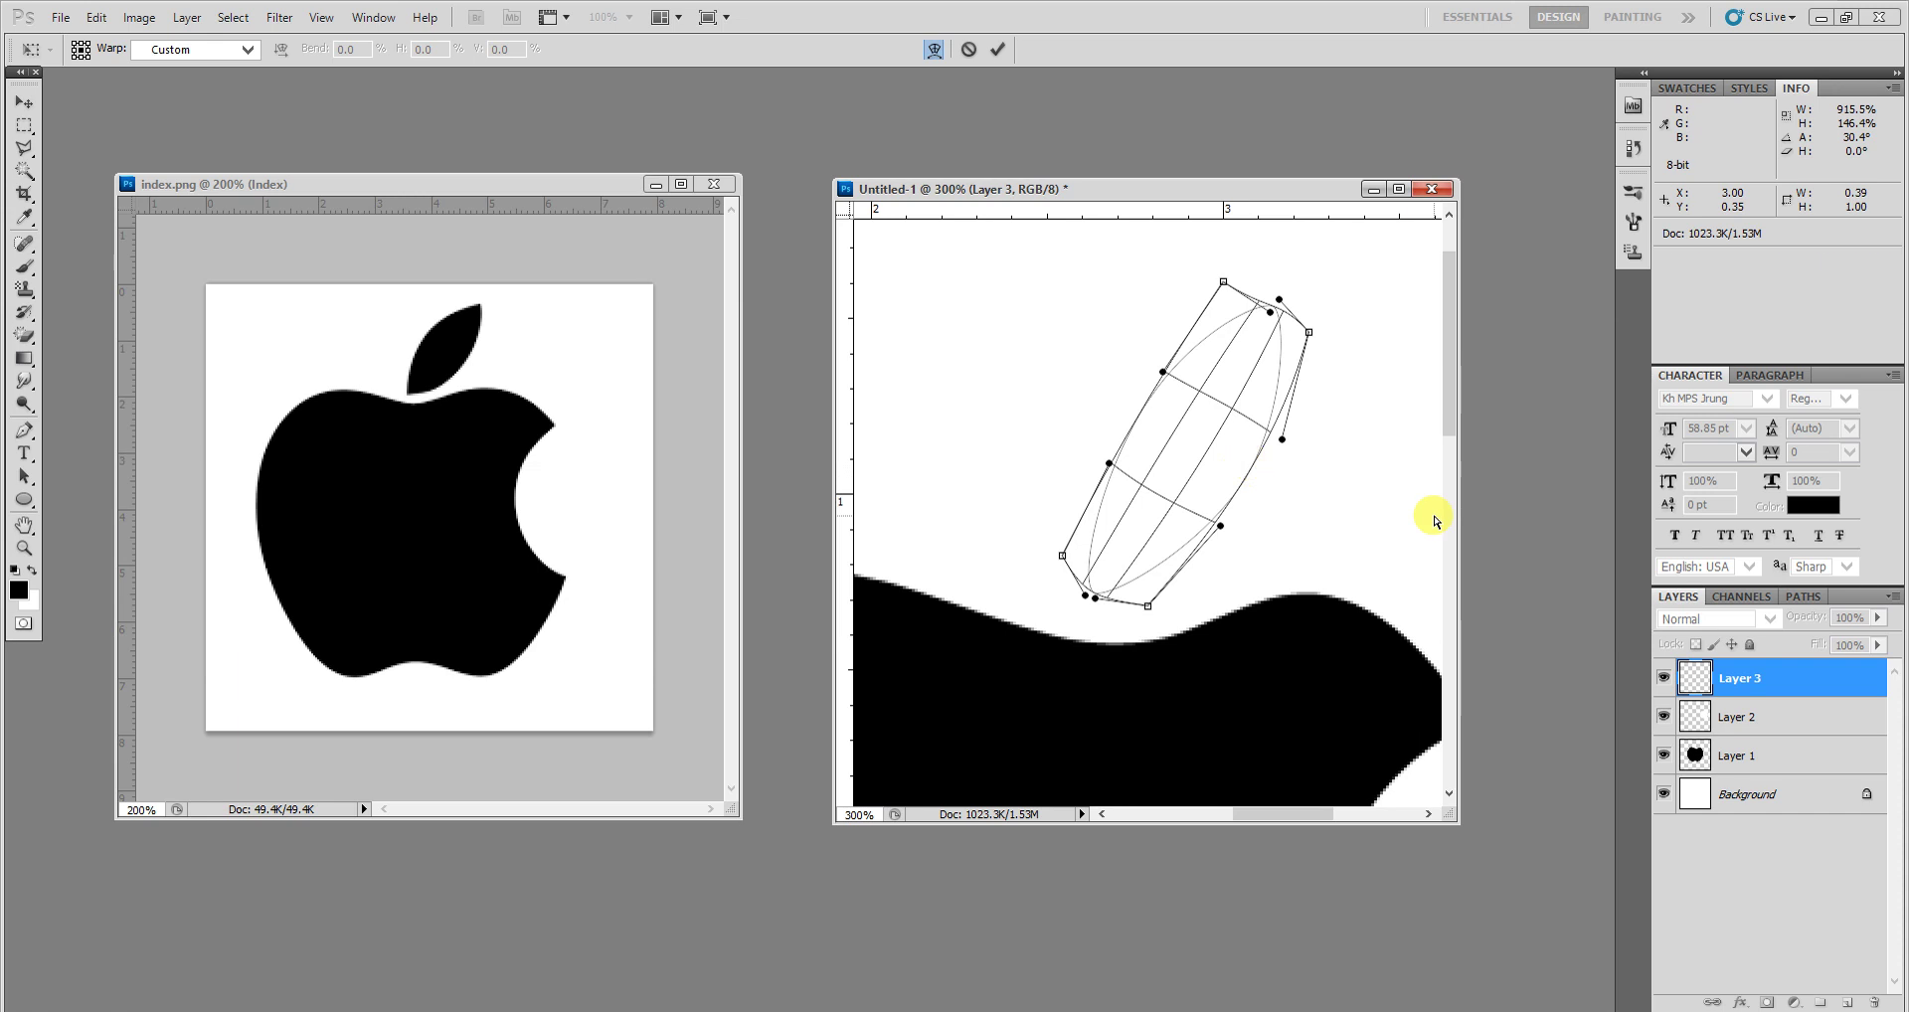
key("Return")
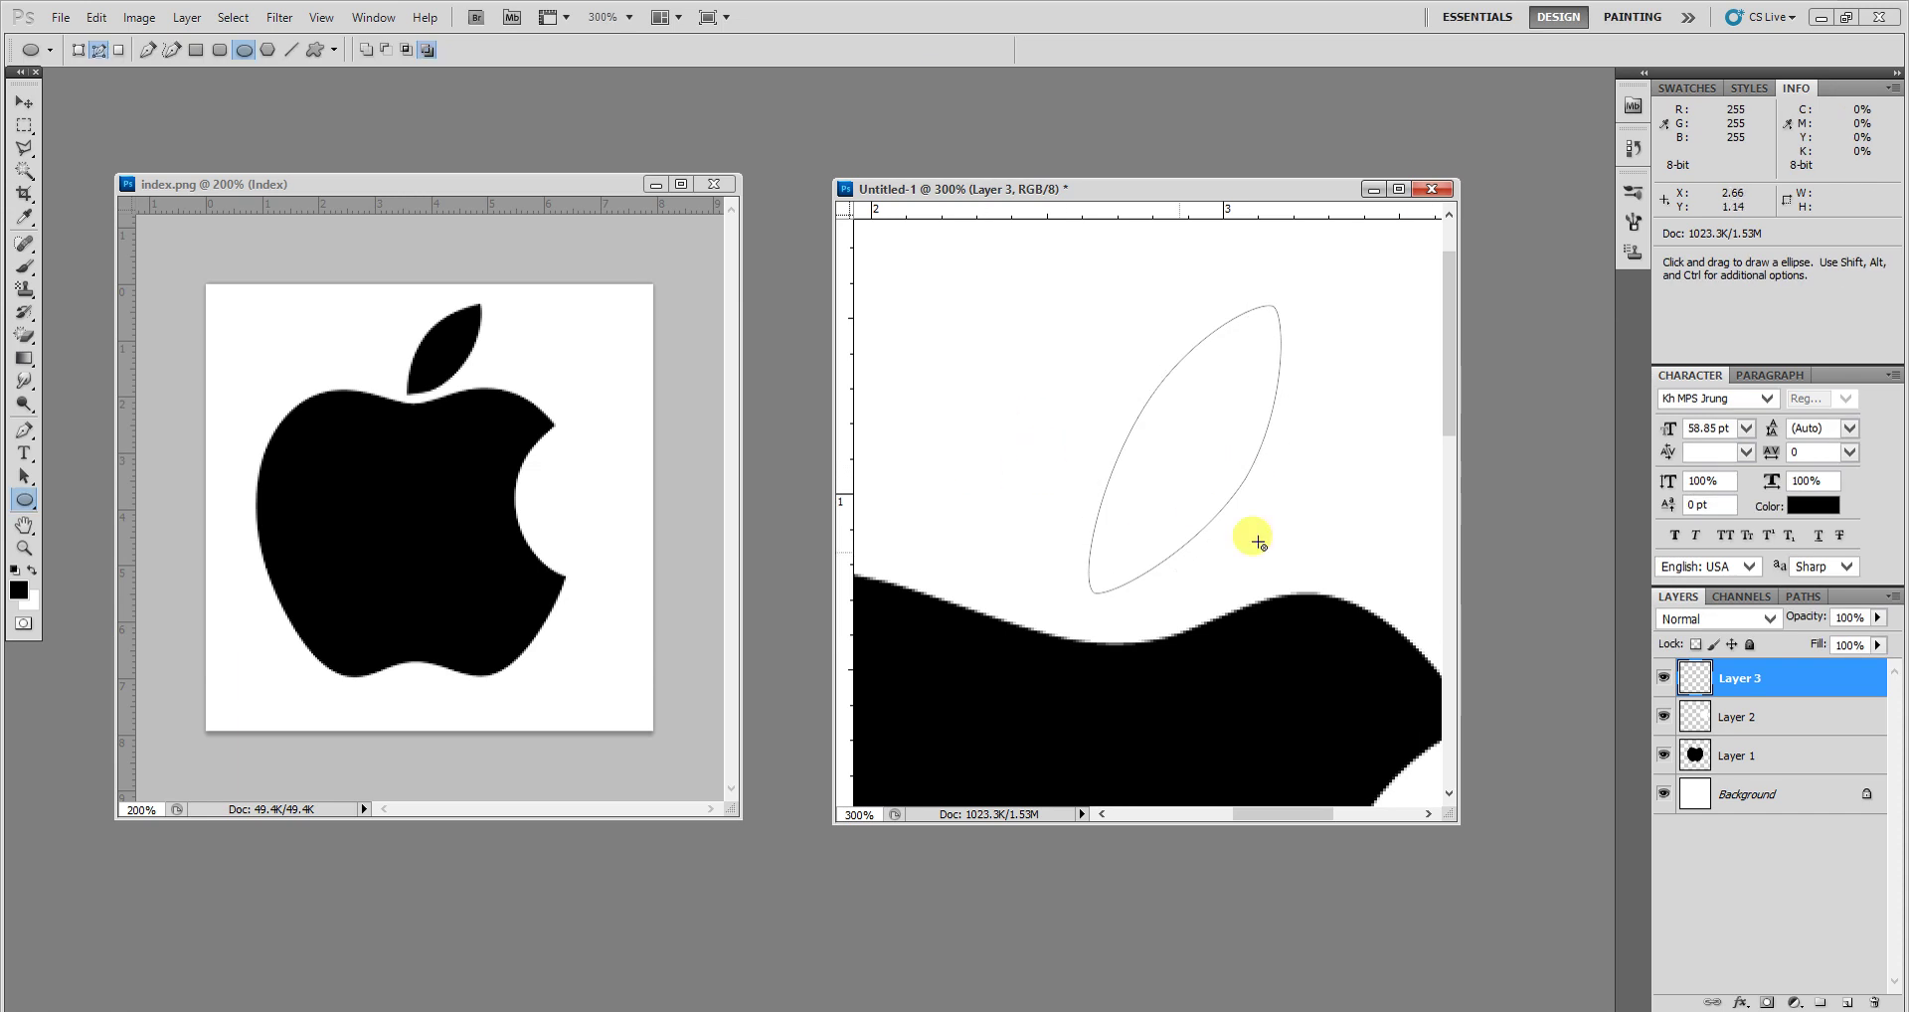
key("ctrl")
Step: Load the leaf outline as a selection, fill it with black, deselect, and zoom out to the whole logo
key("ctrl+Return")
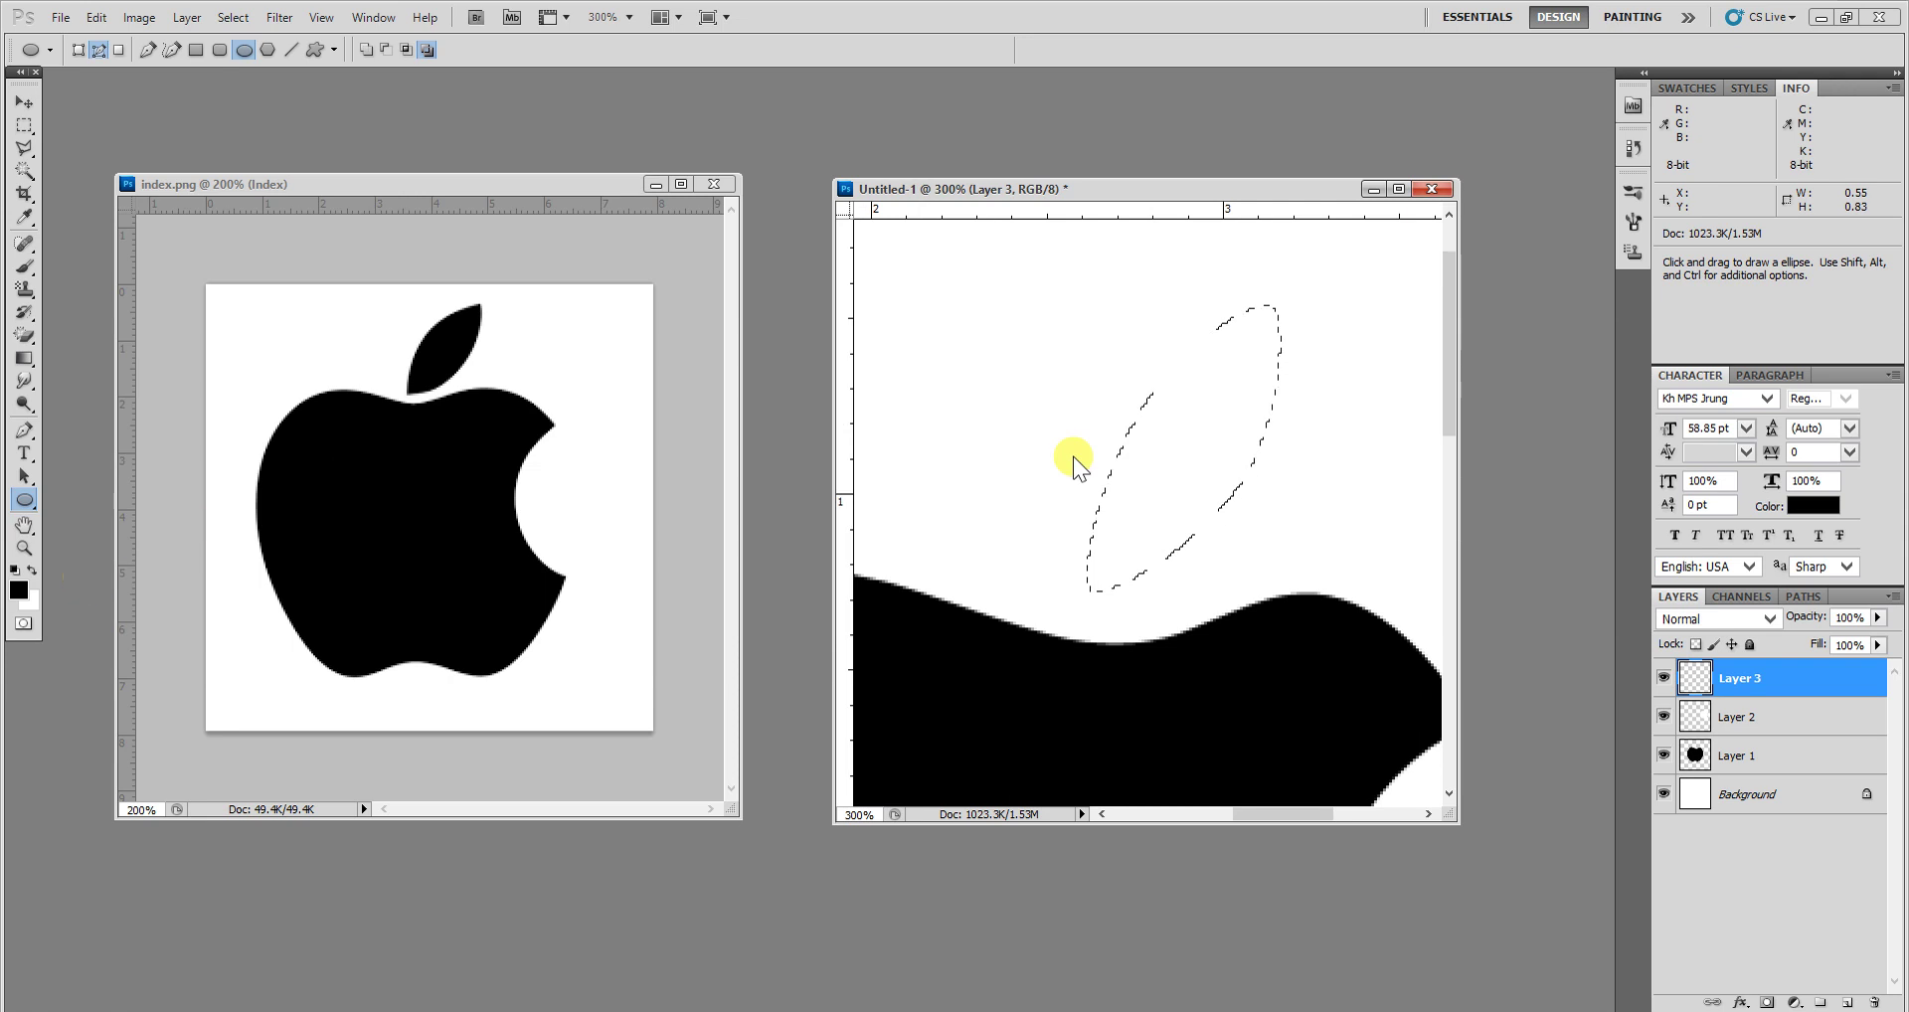
left_click(32, 571)
key("ctrl")
key("ctrl+BackSpace")
key("ctrl+d")
key("ctrl+minus")
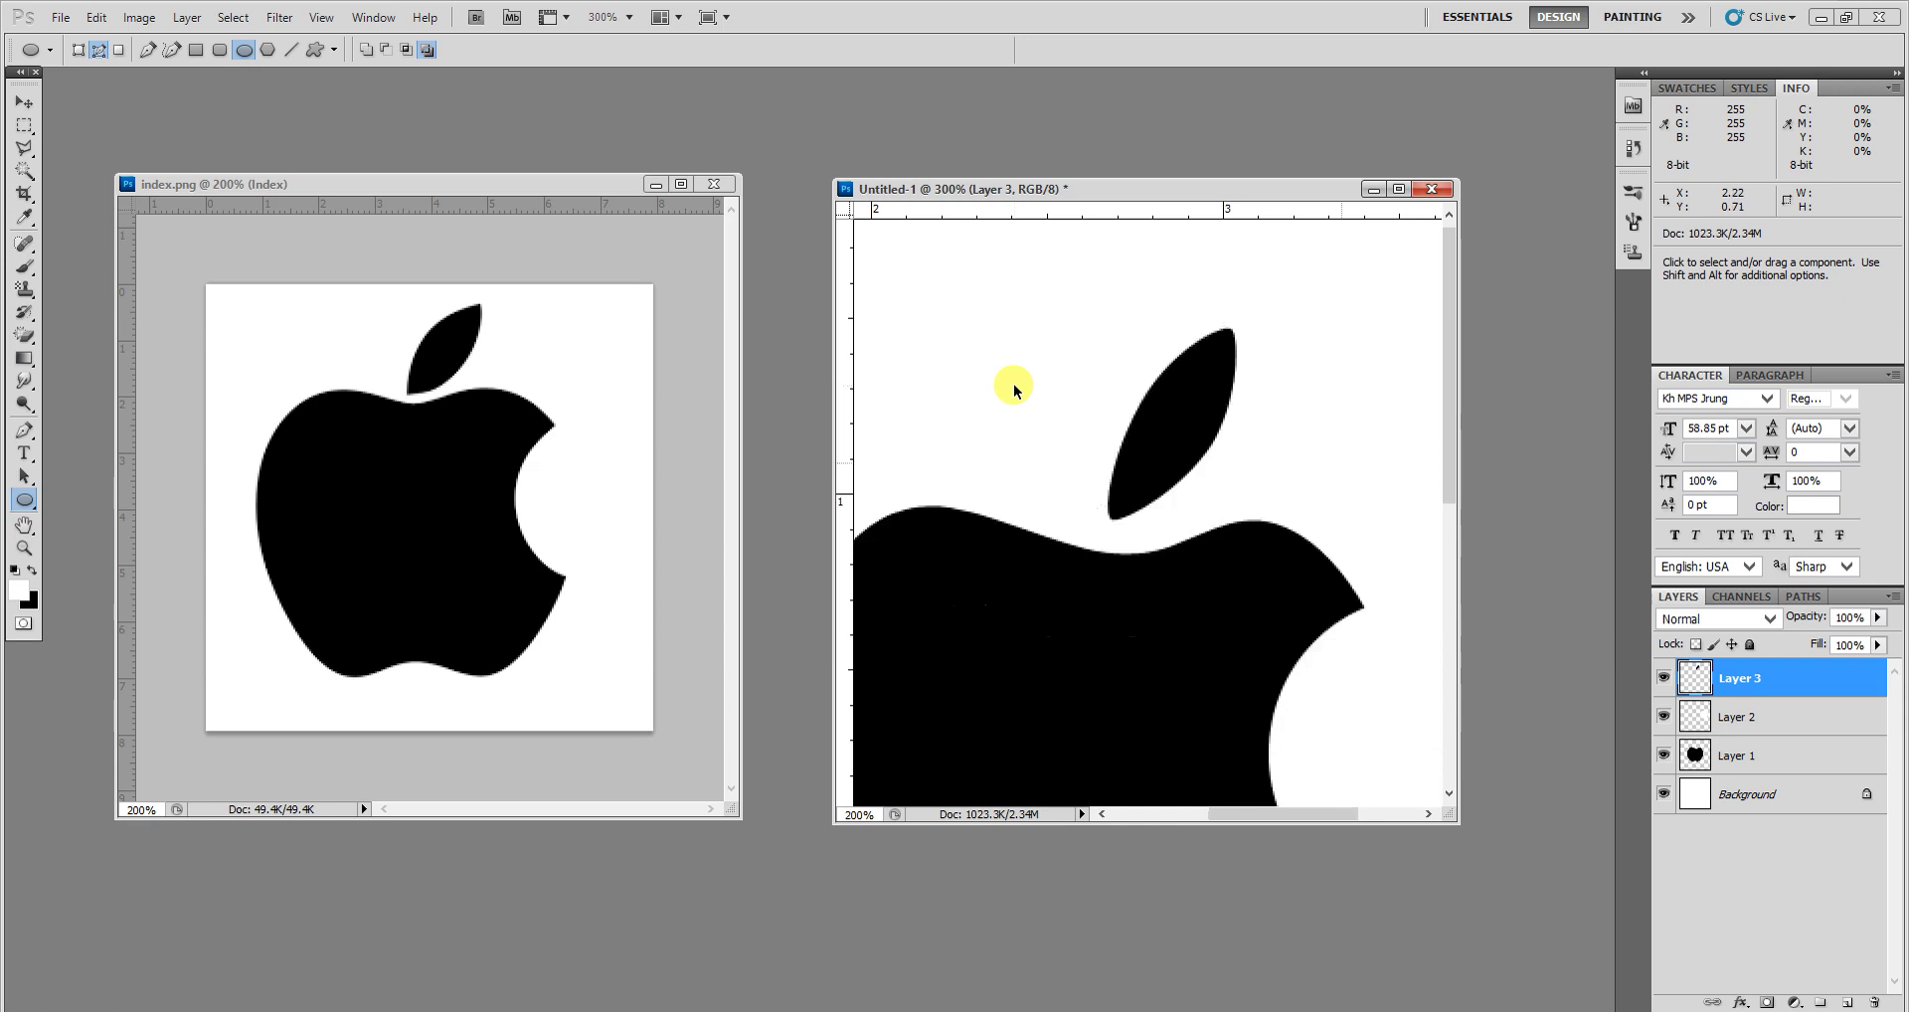
key("ctrl+minus")
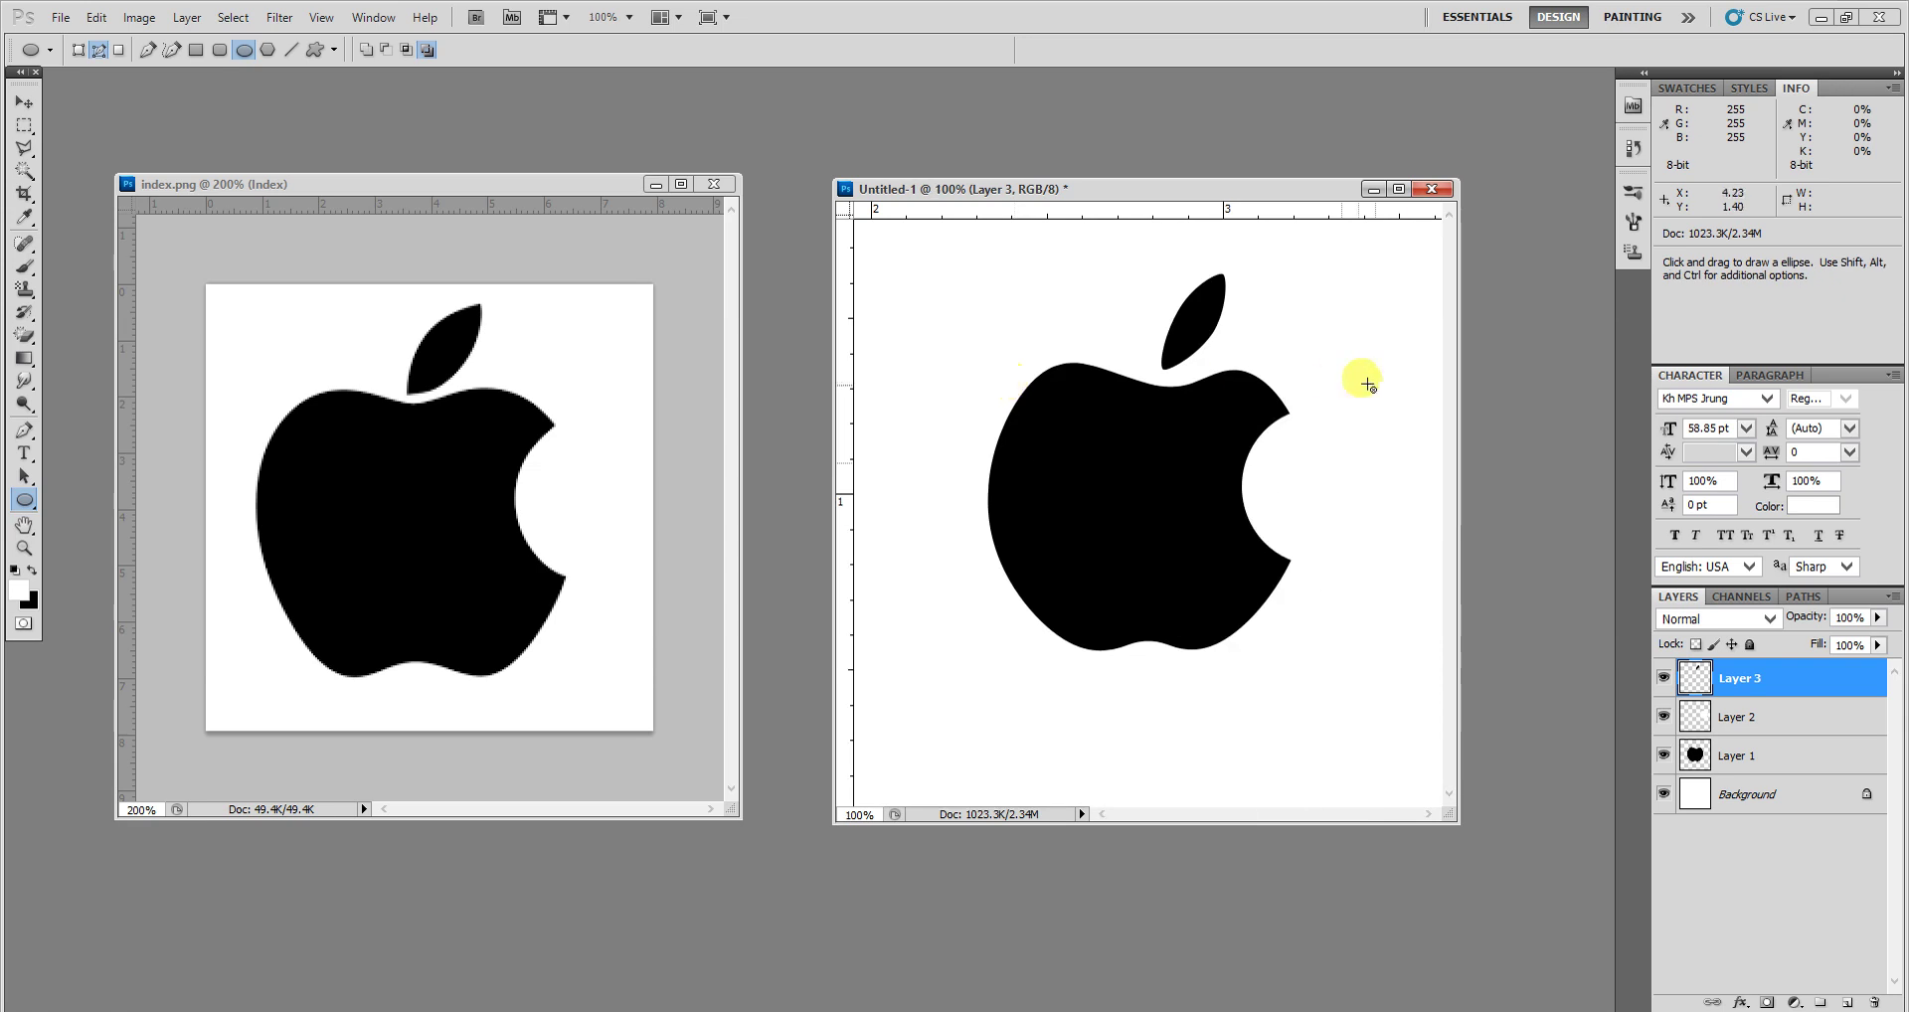
key("ctrl+t")
Step: Rotate the black leaf, lower it toward the apple's top, and warp it slightly wider
left_click_drag(1280, 310, 1182, 350)
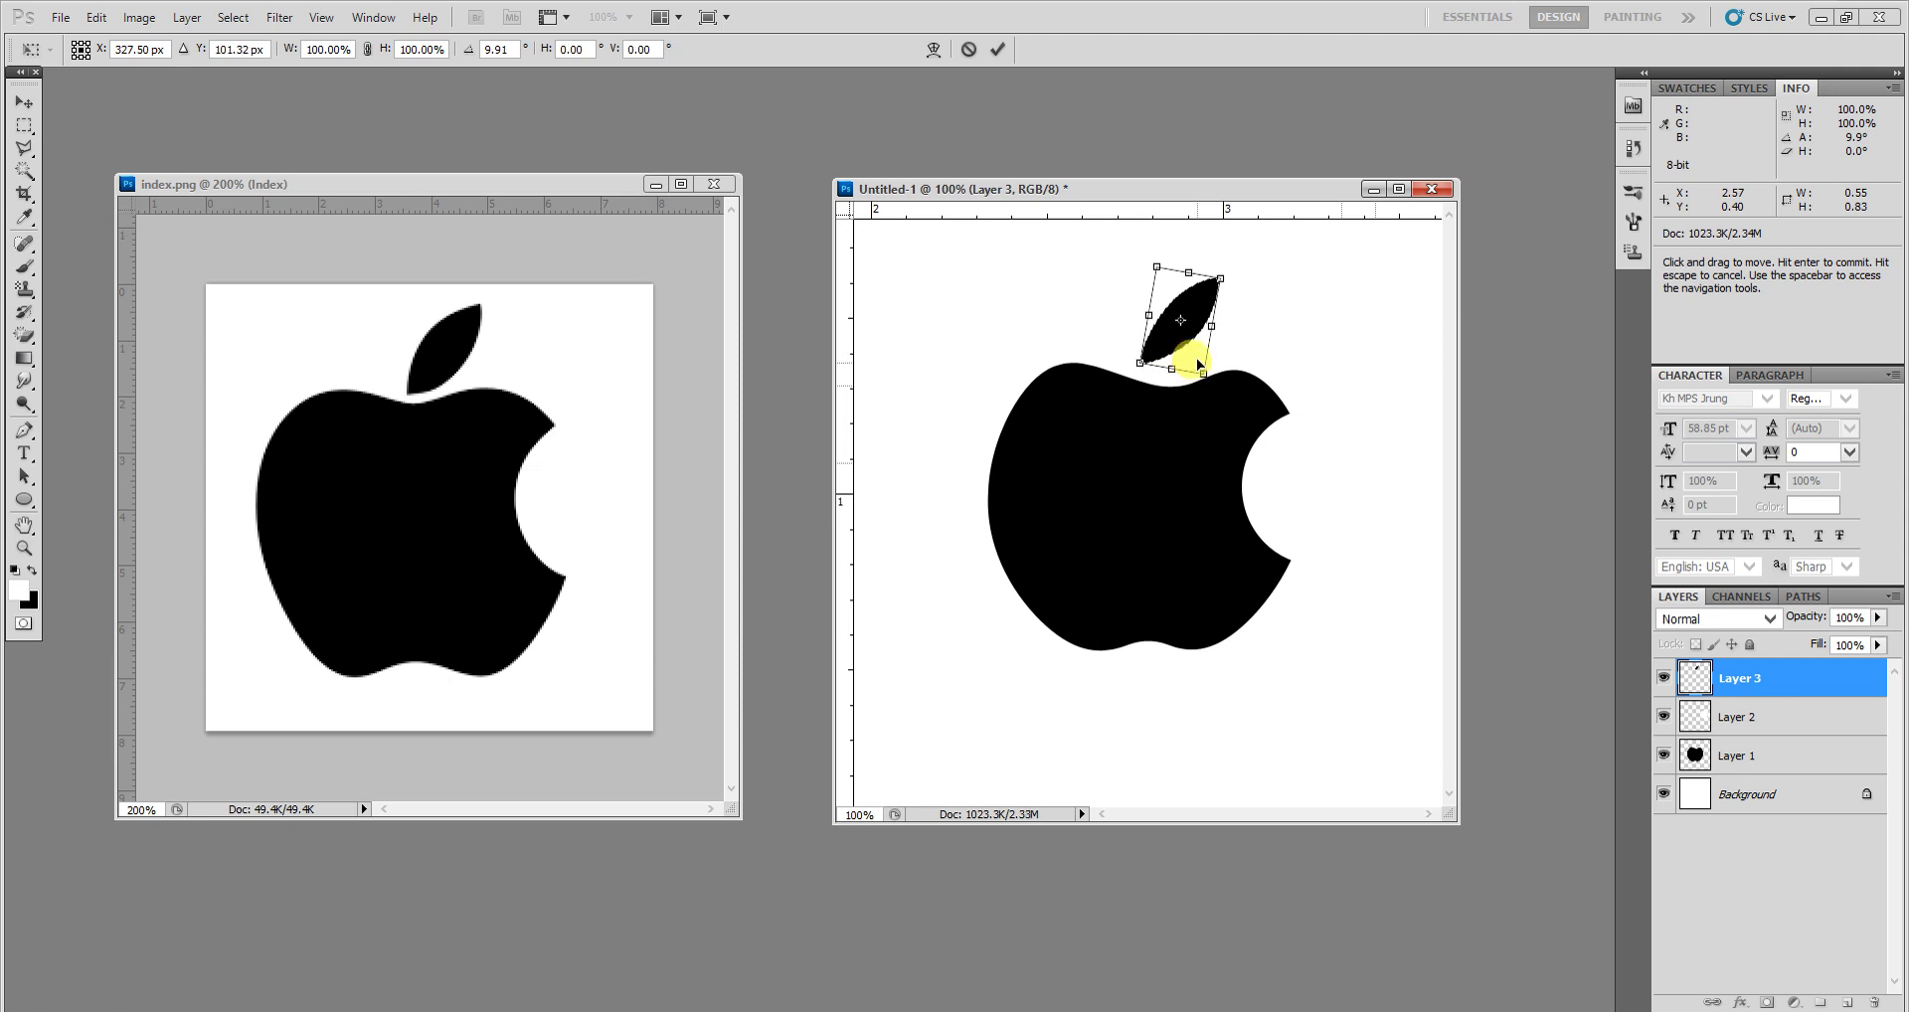
right_click(1198, 366)
left_click(1291, 547)
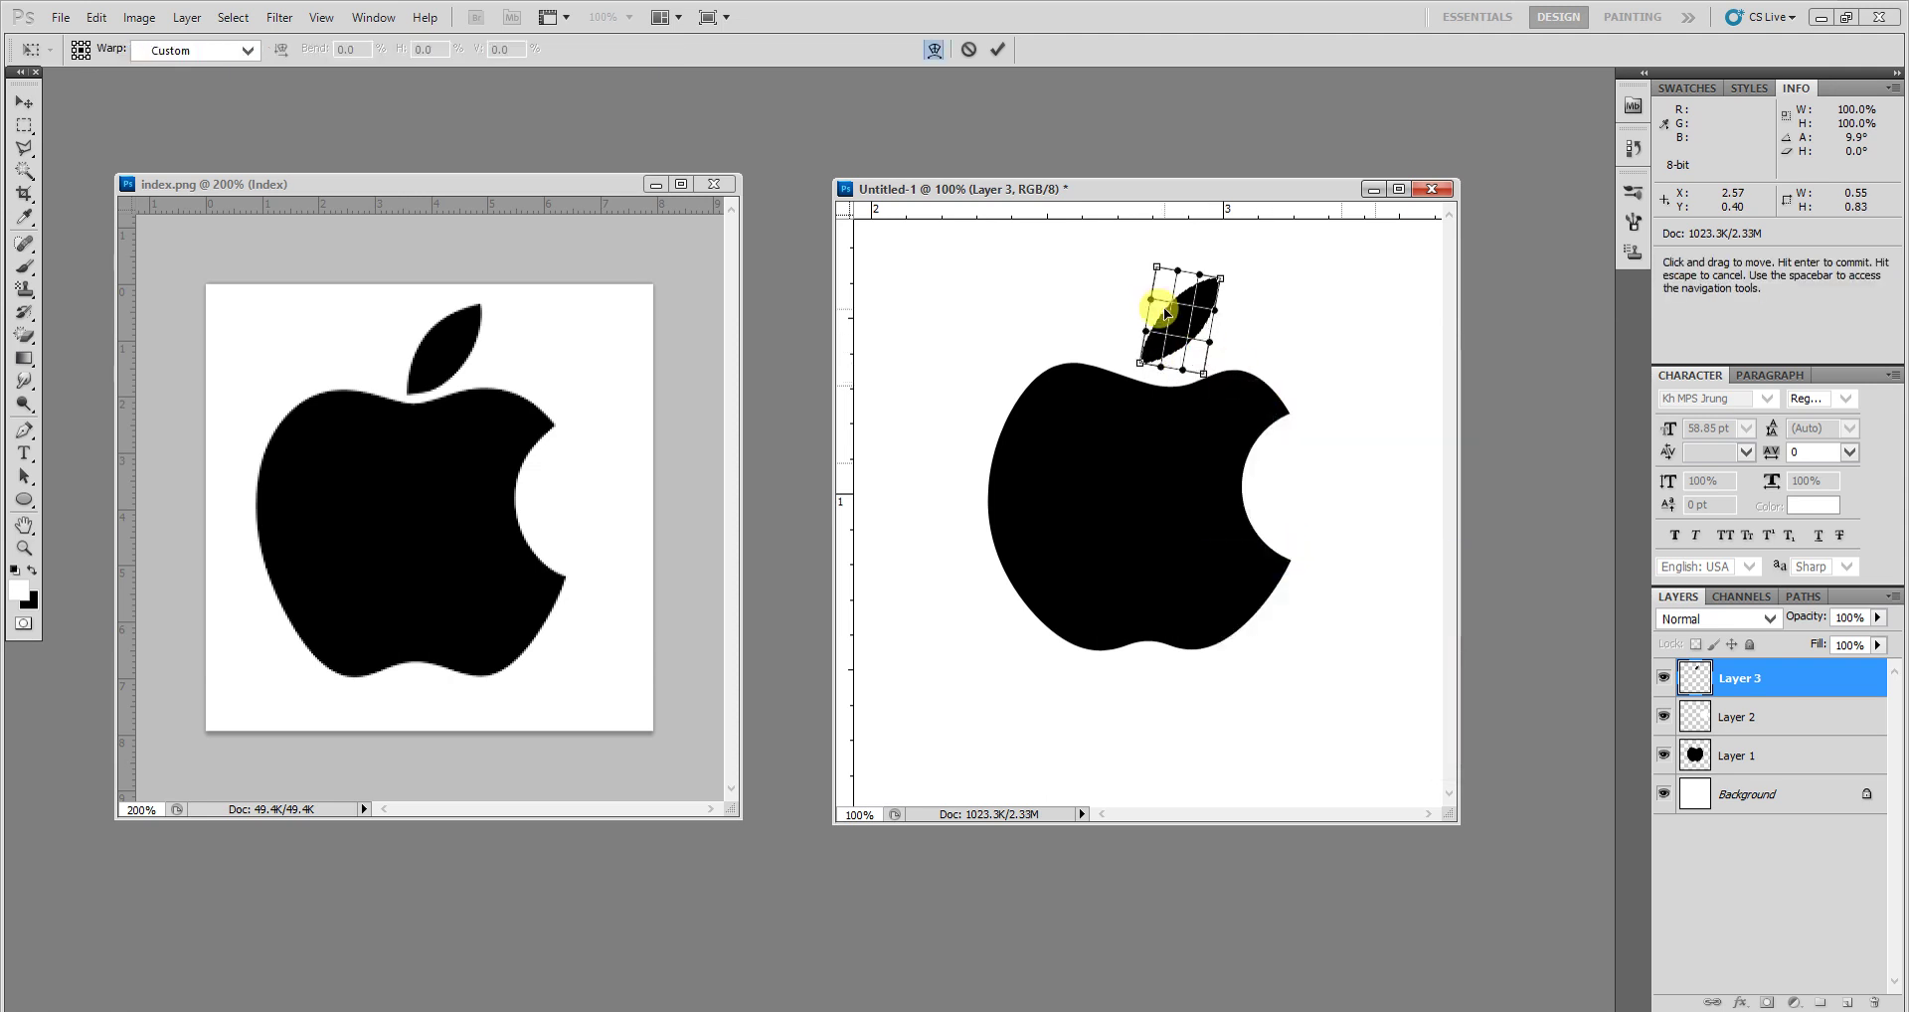
left_click_drag(1164, 310, 1188, 352)
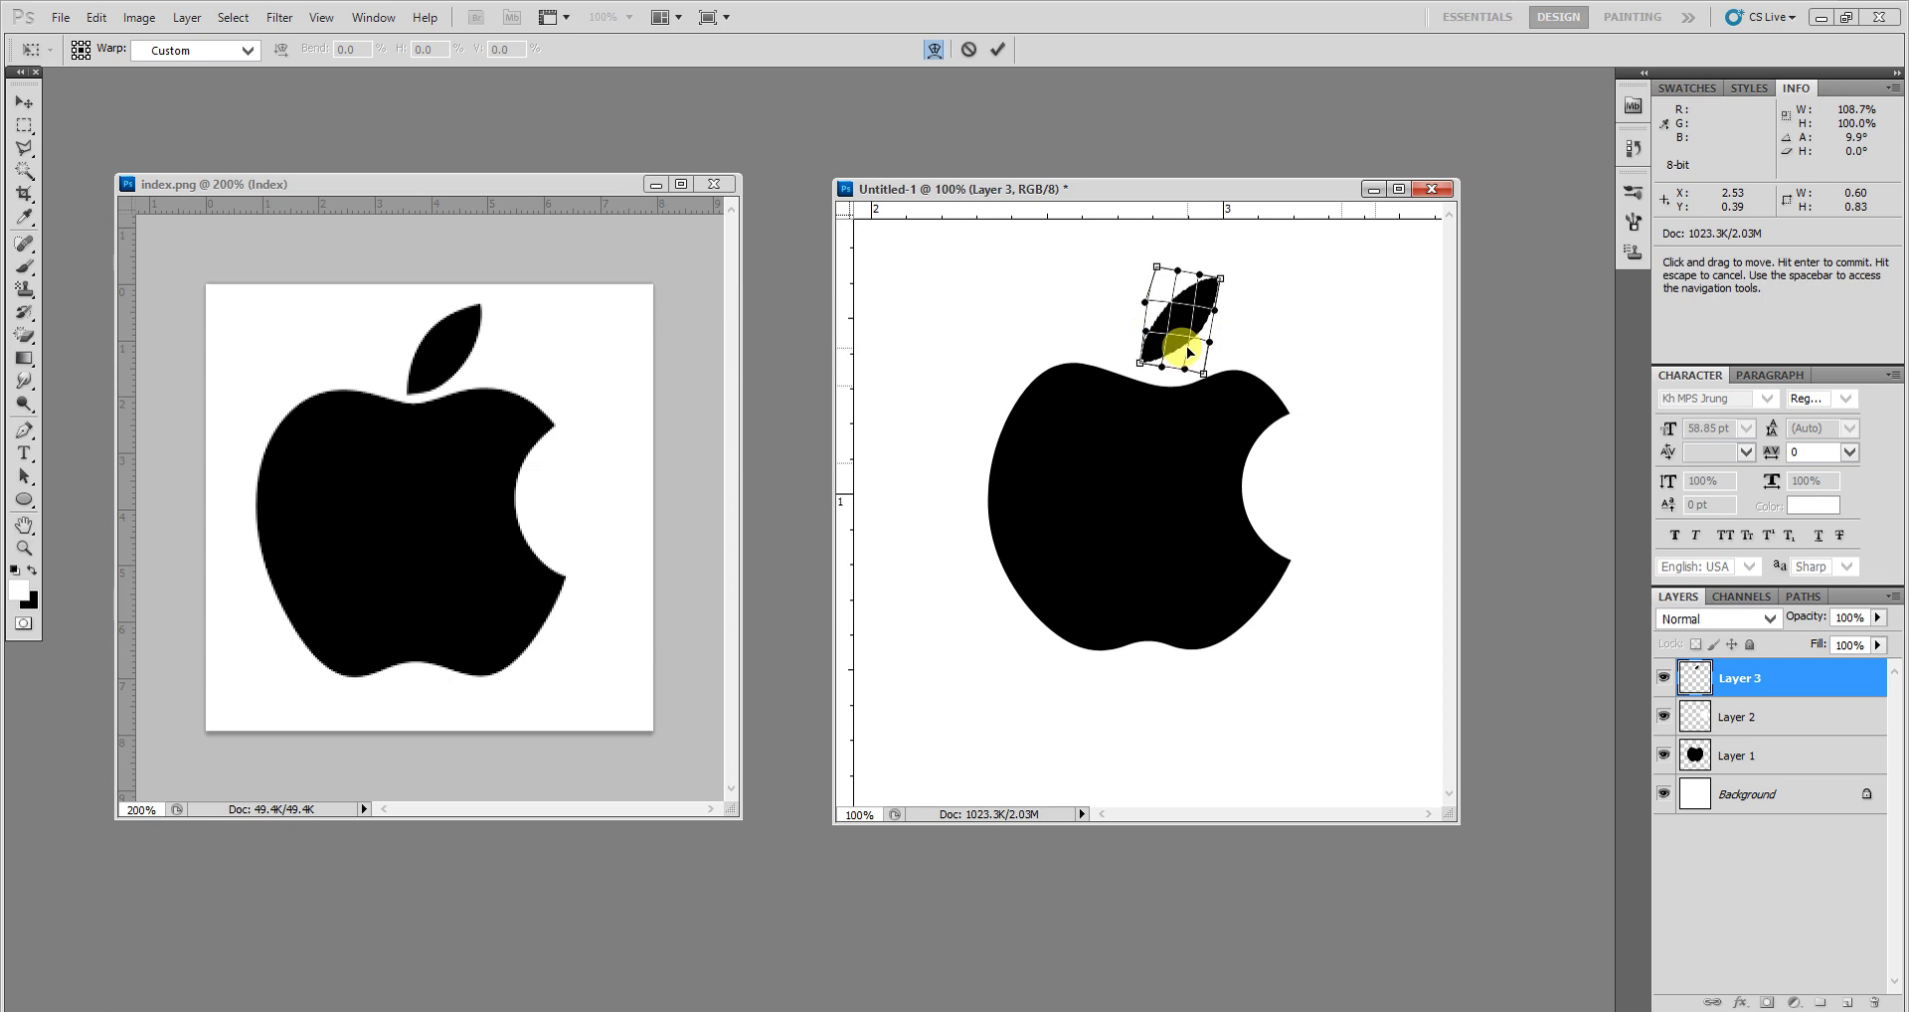
key("Return")
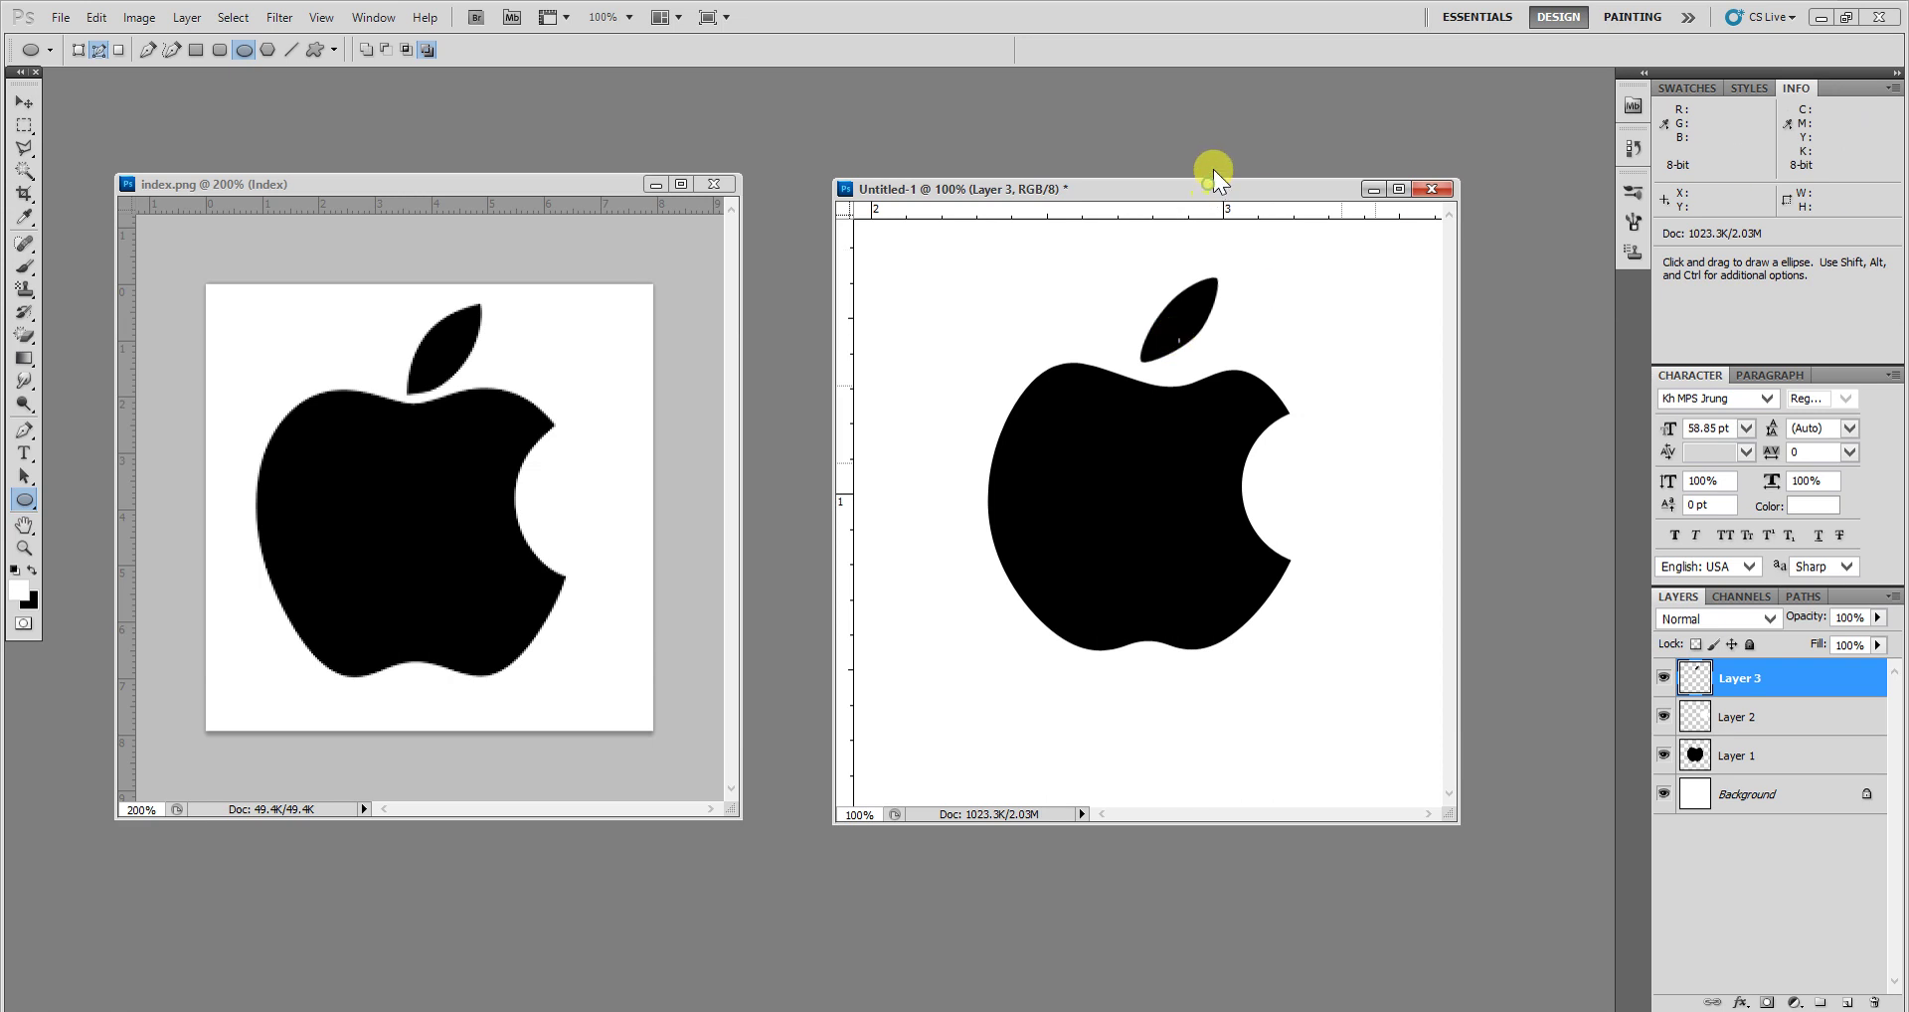
left_click_drag(1209, 183, 1225, 165)
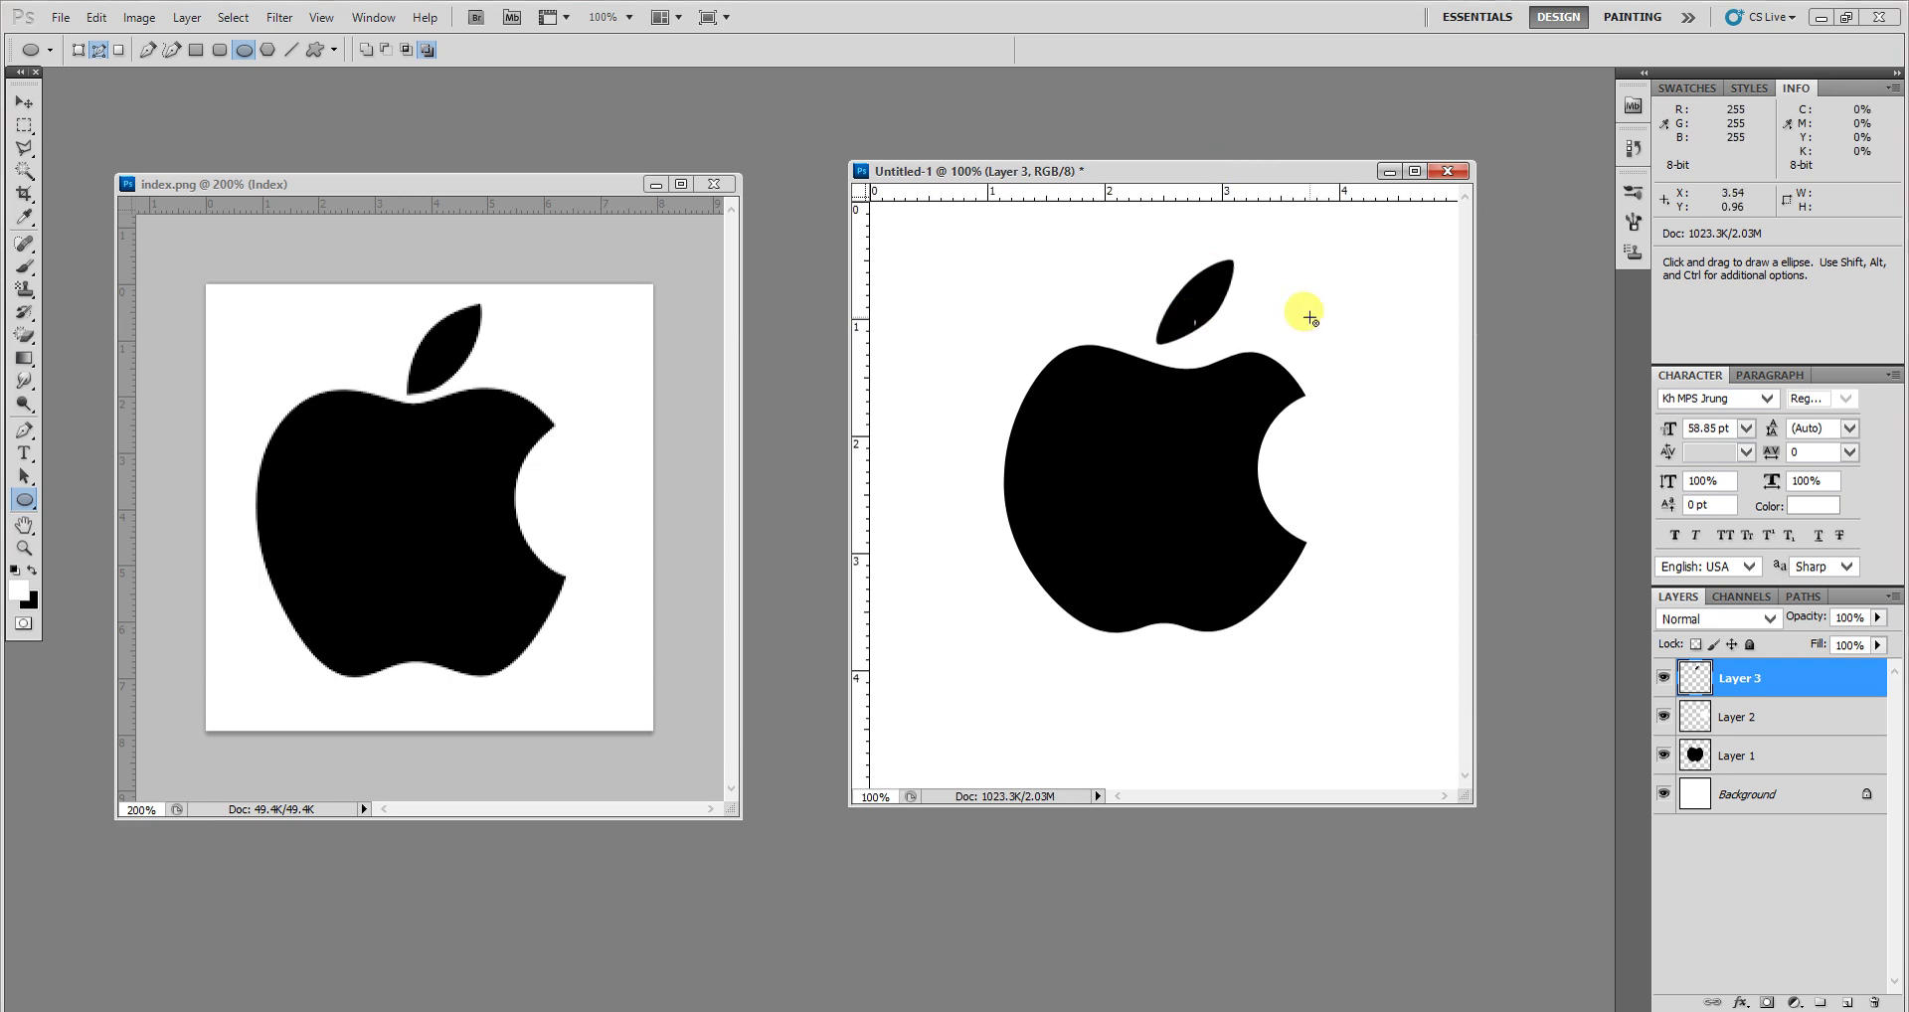
left_click(24, 102)
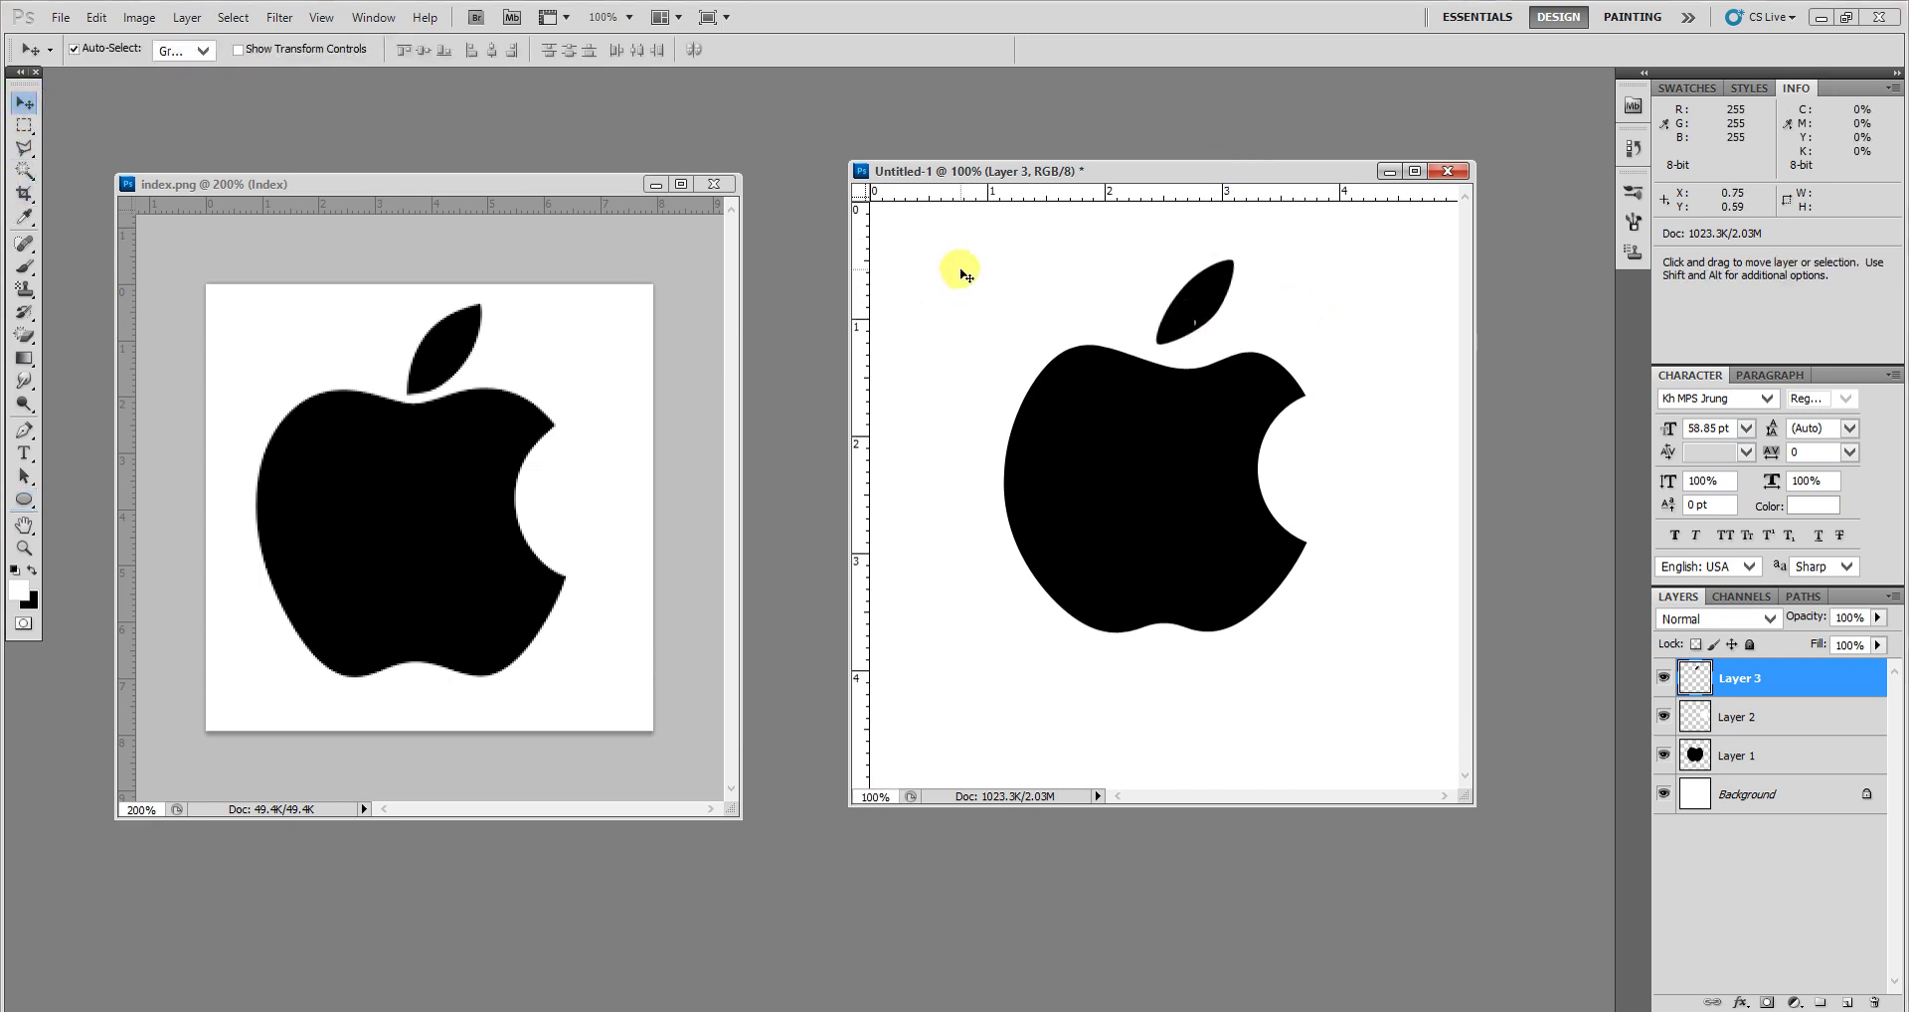
left_click_drag(1209, 173, 1170, 193)
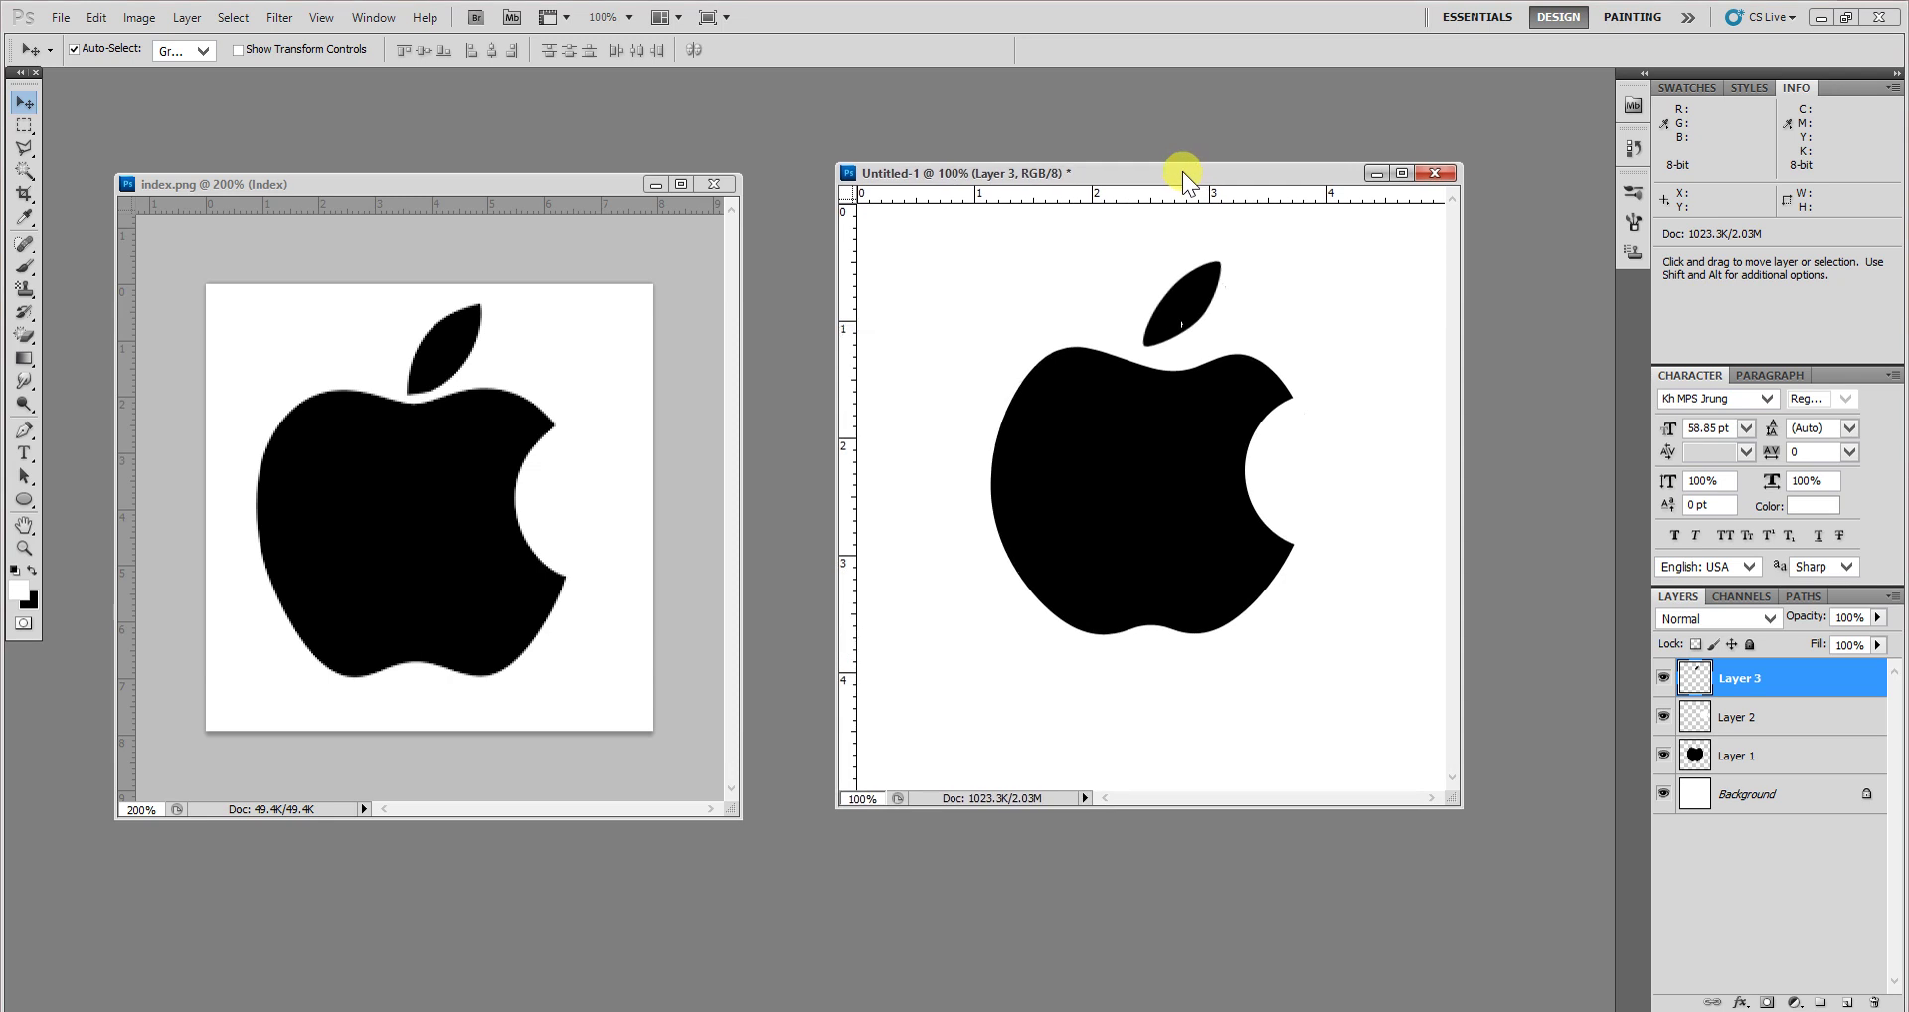
left_click(24, 499)
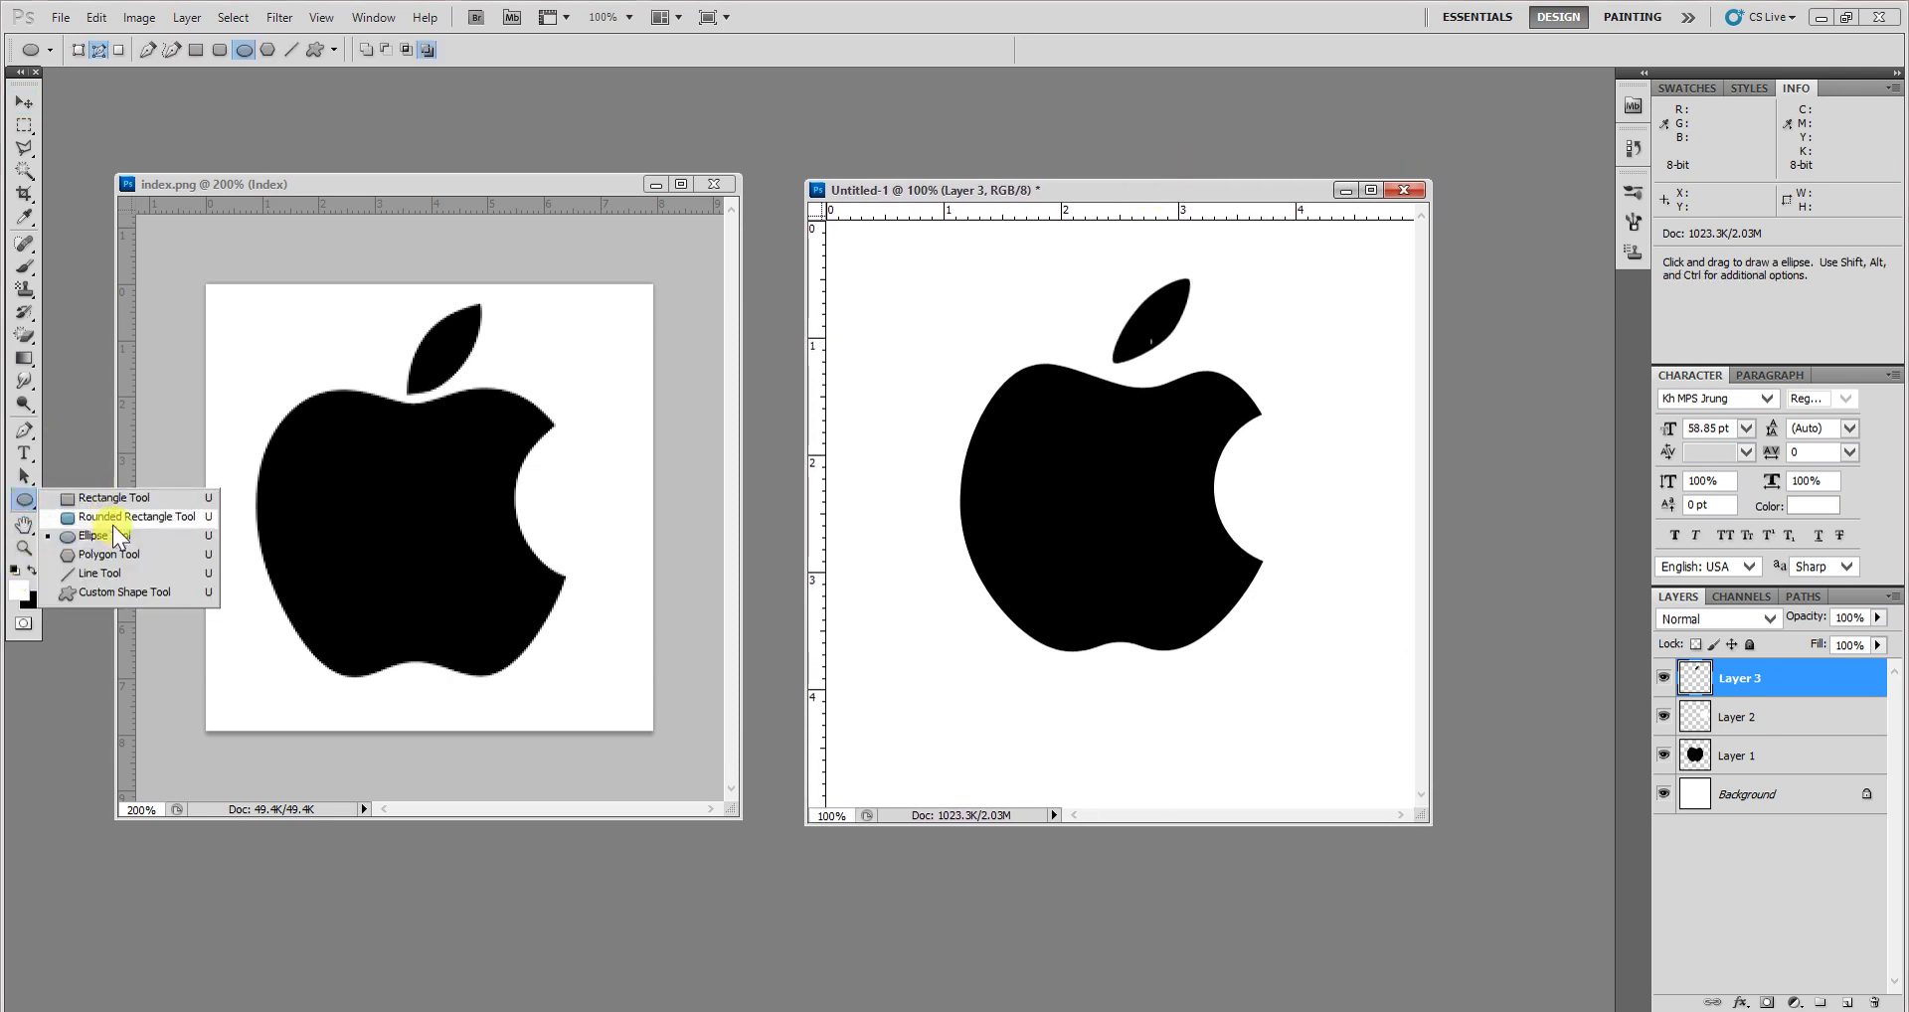
left_click(24, 475)
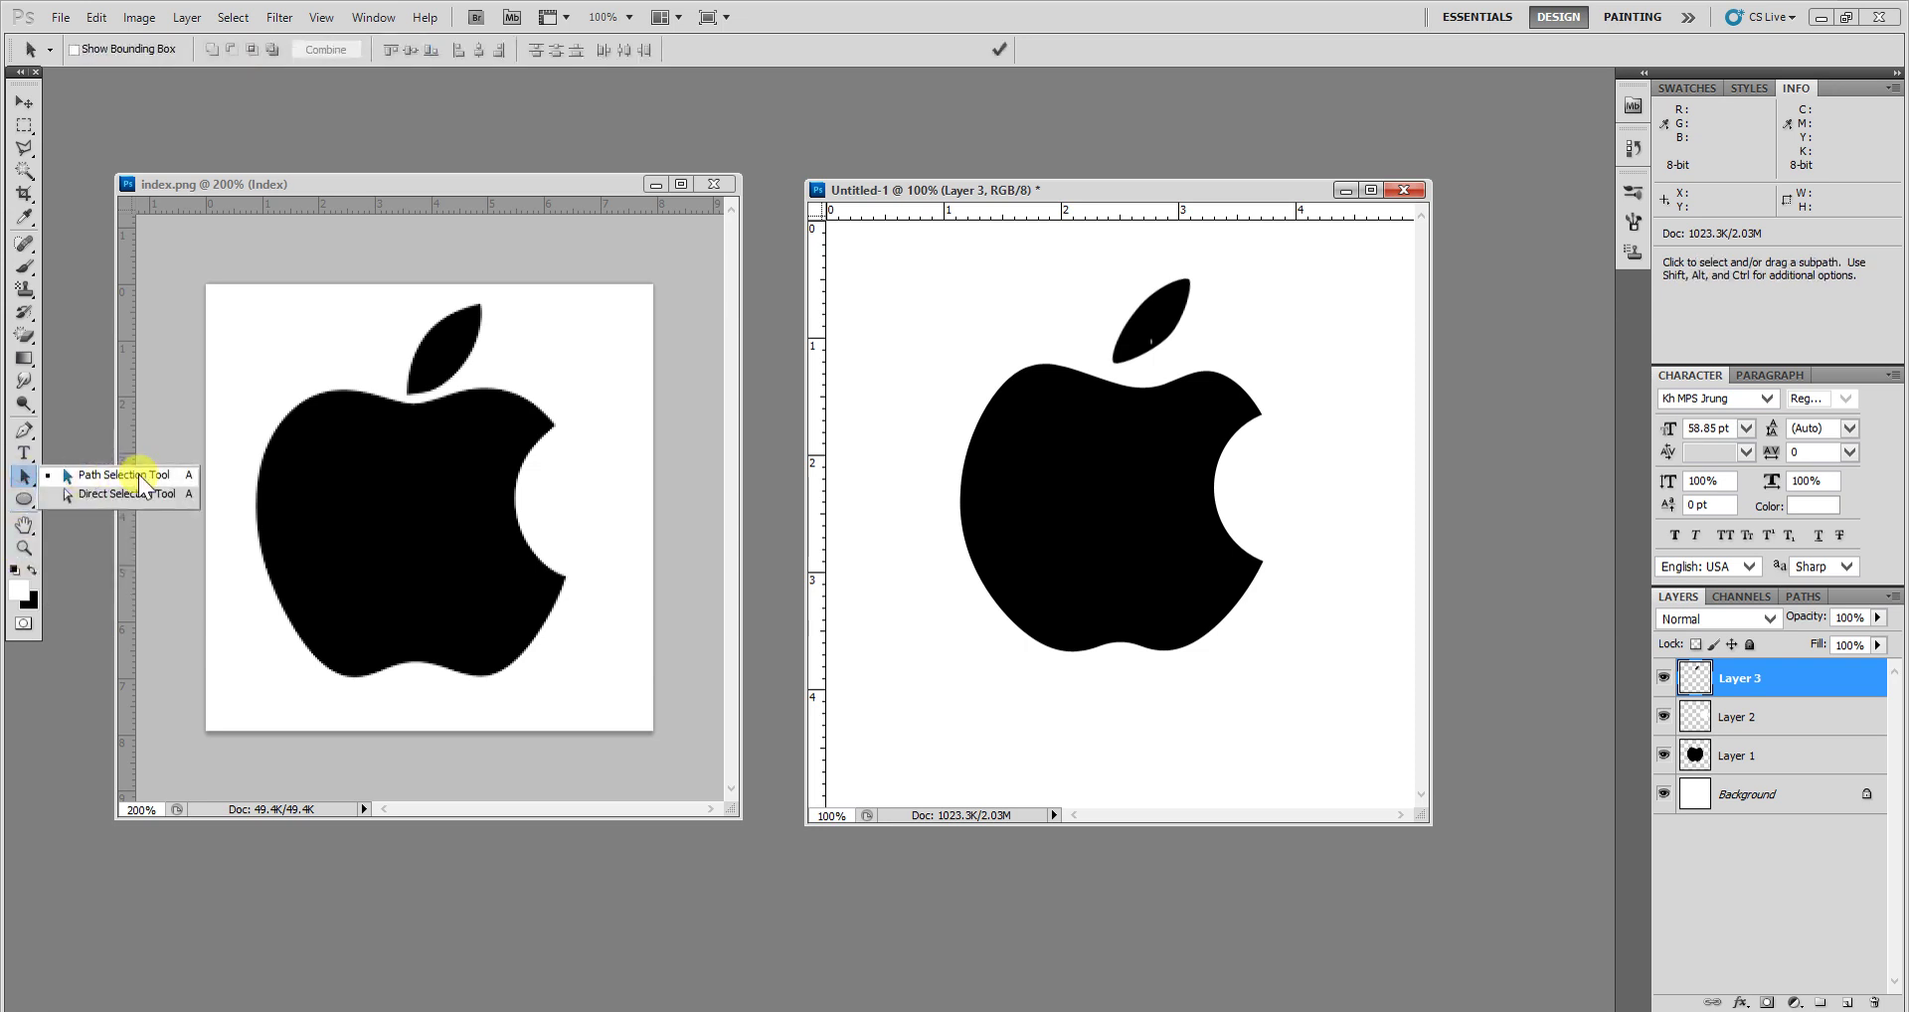
left_click(50, 451)
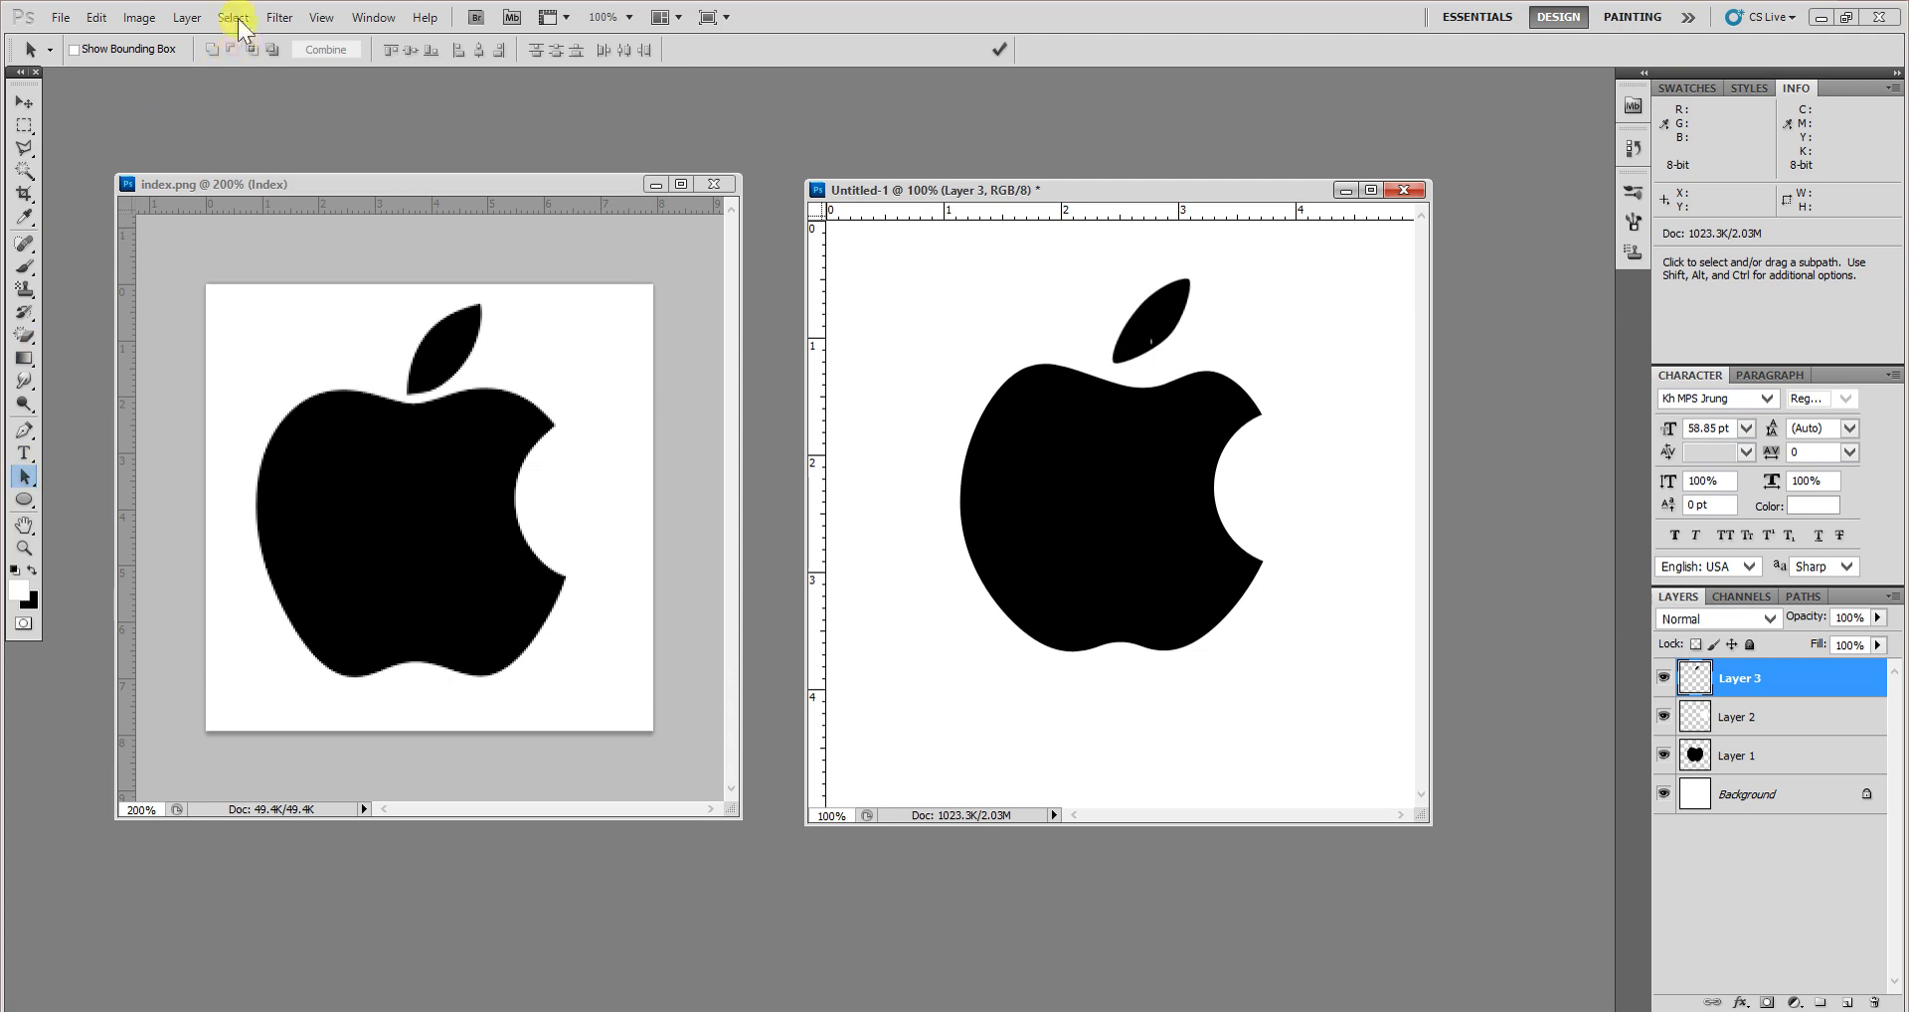
left_click(201, 16)
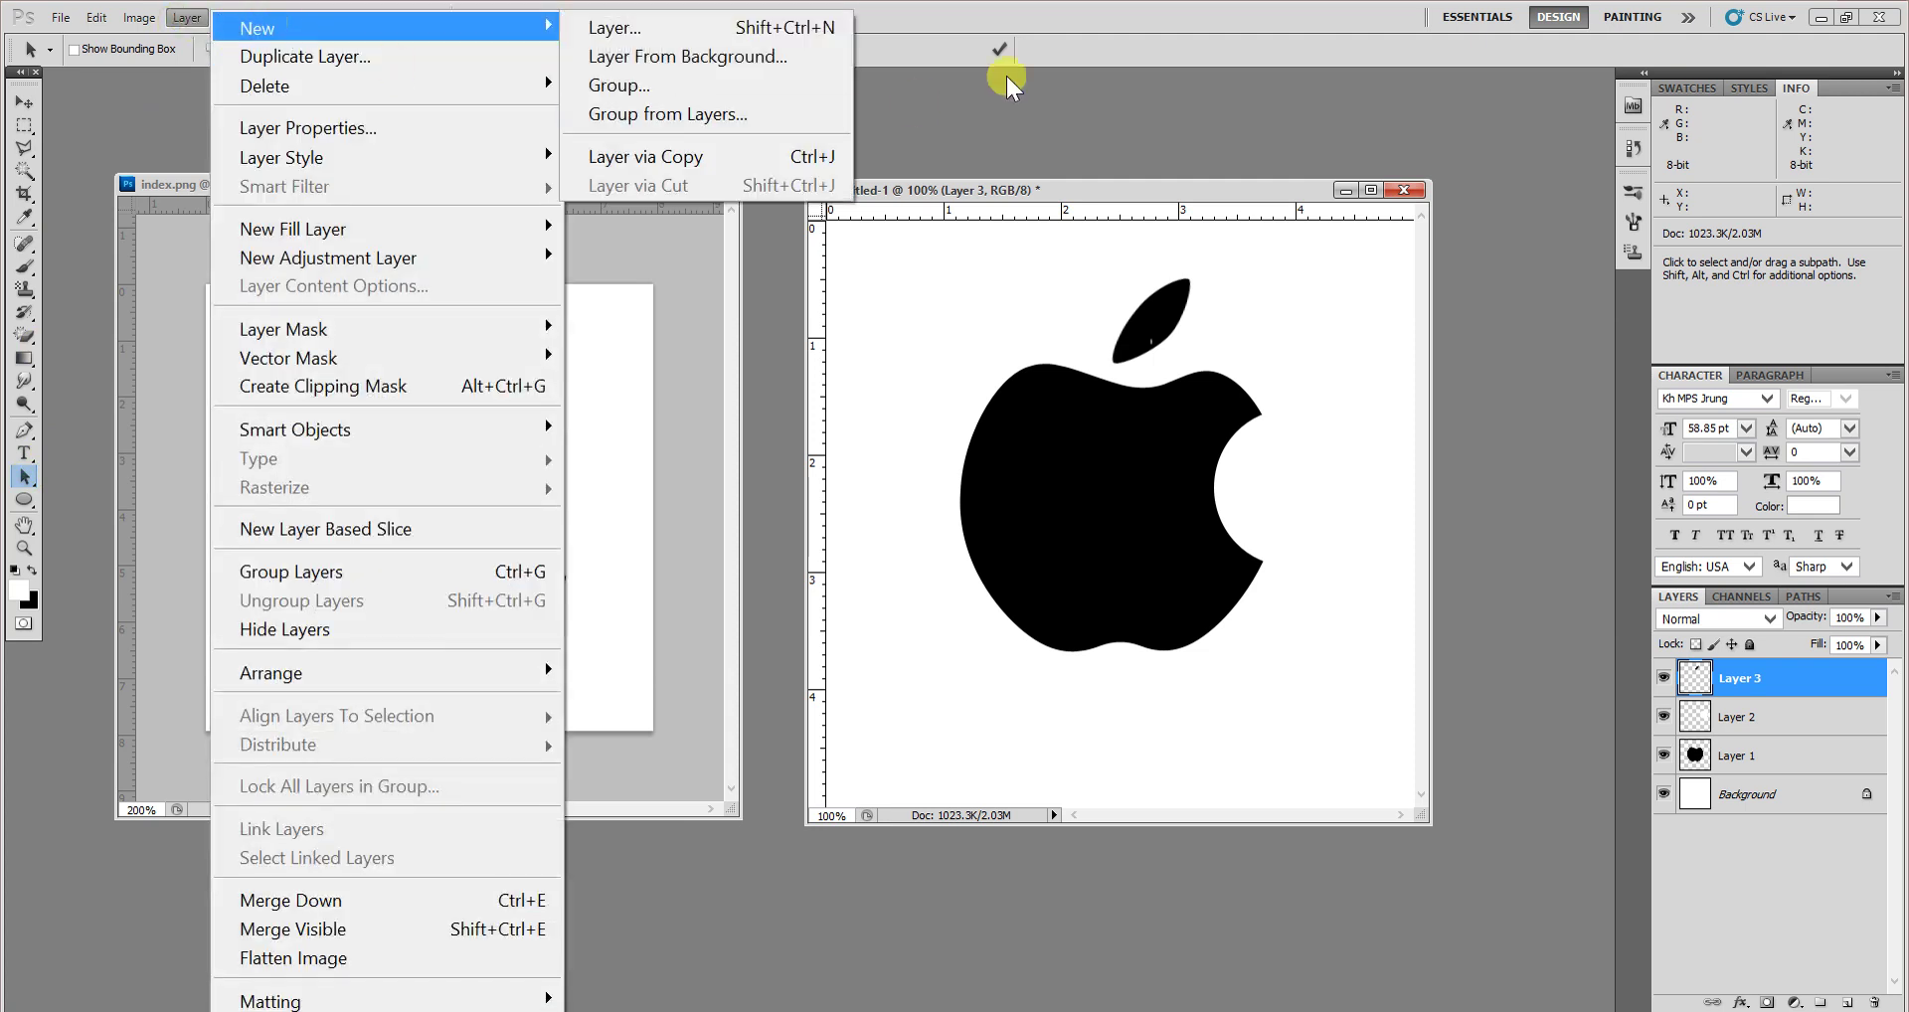
left_click(1133, 17)
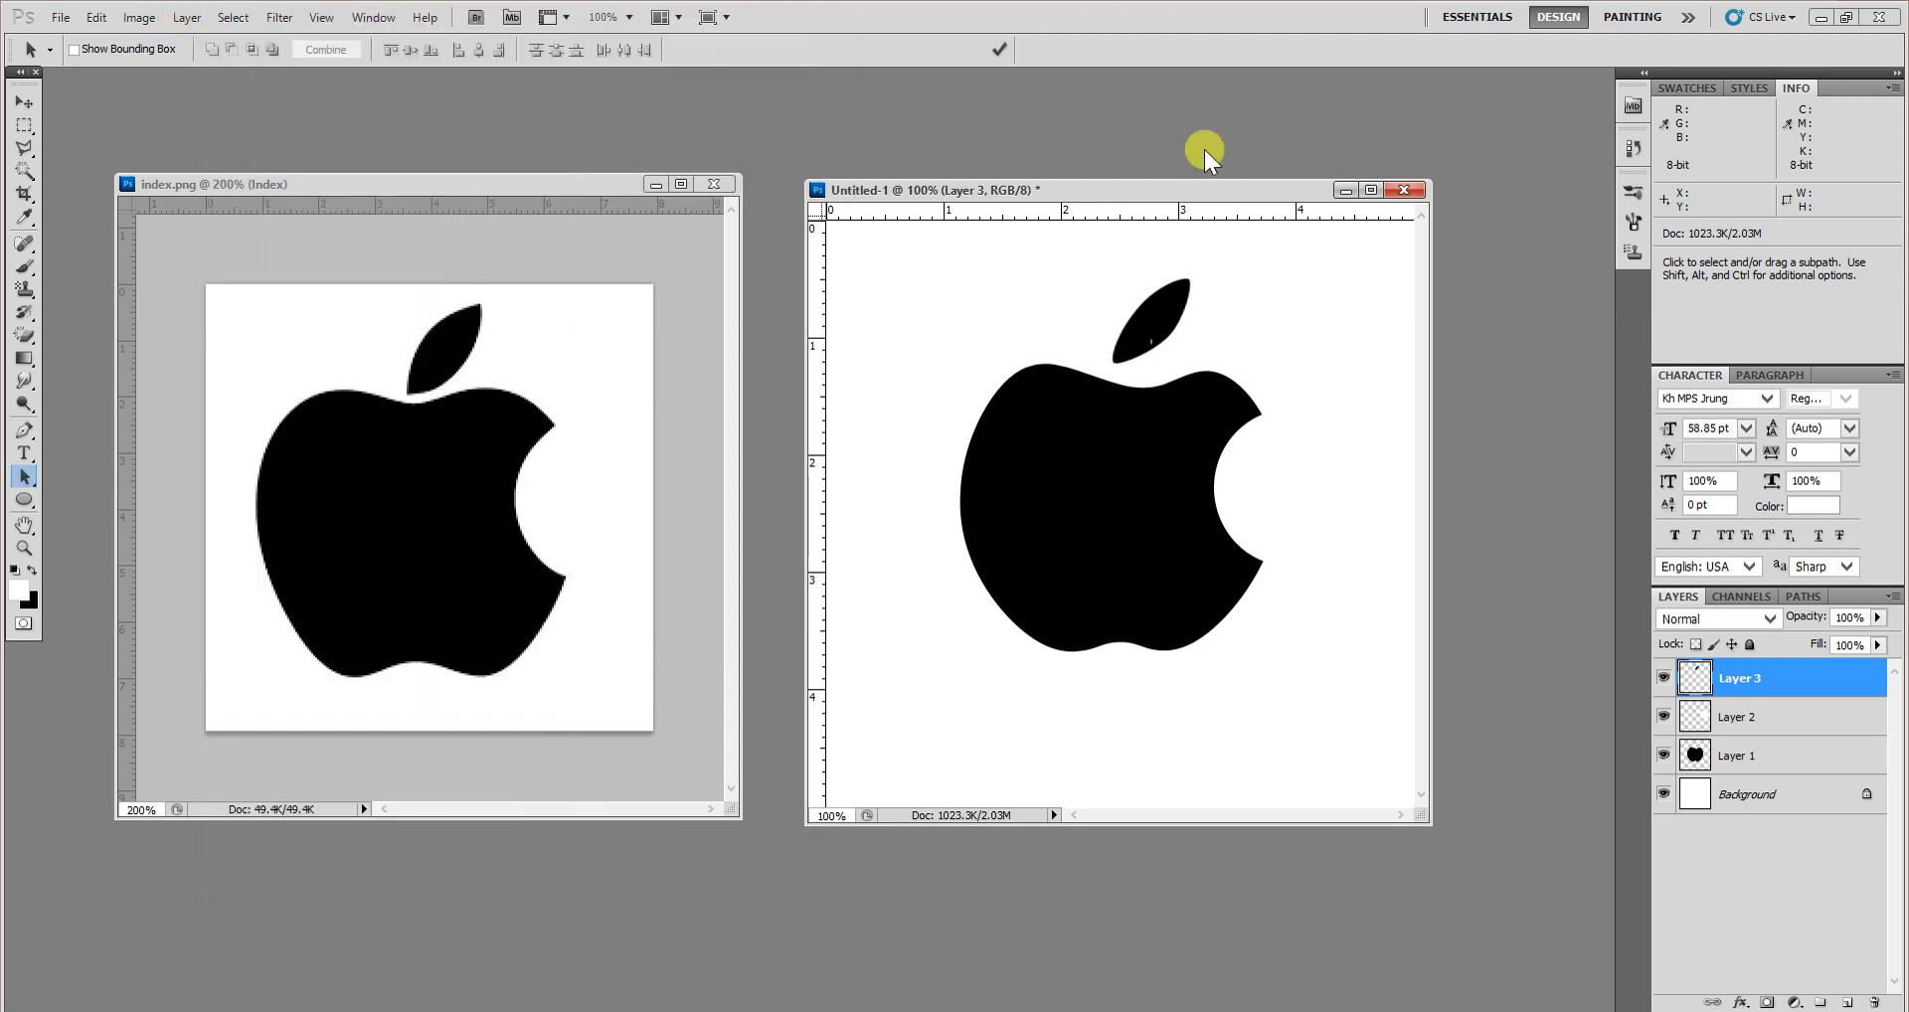